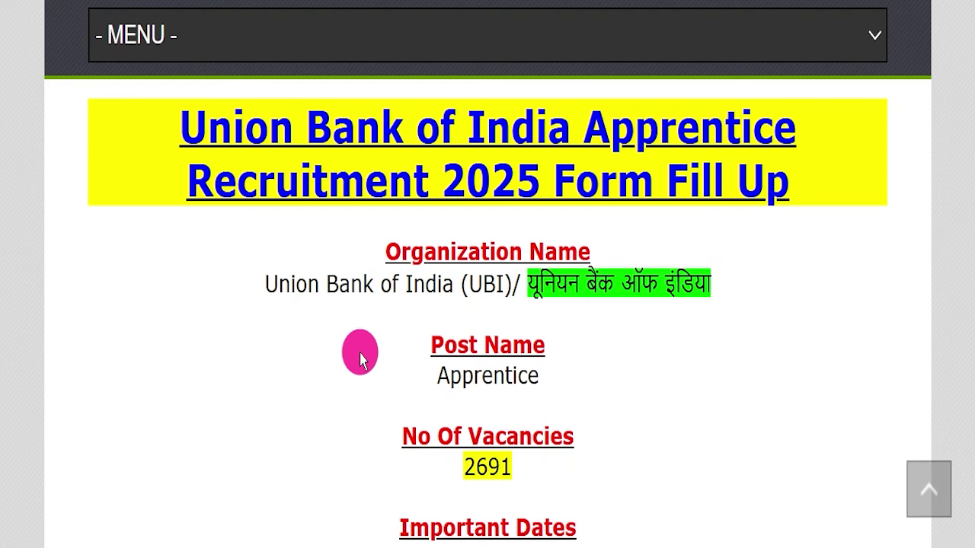
- Highlight the post name 'Apprentice' and the 2691 vacancy count on the recruitment page
drag(404, 373, 462, 375)
drag(609, 371, 642, 371)
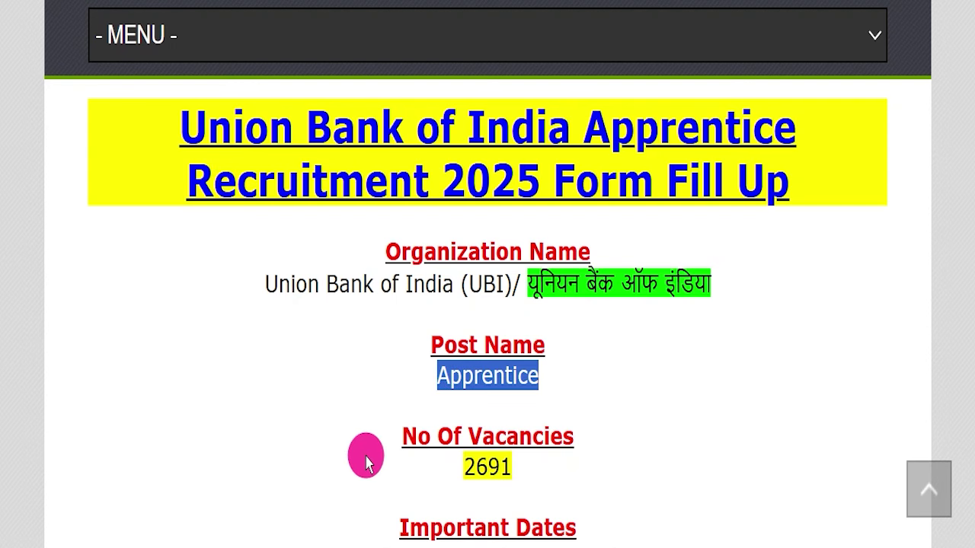
drag(367, 457, 618, 456)
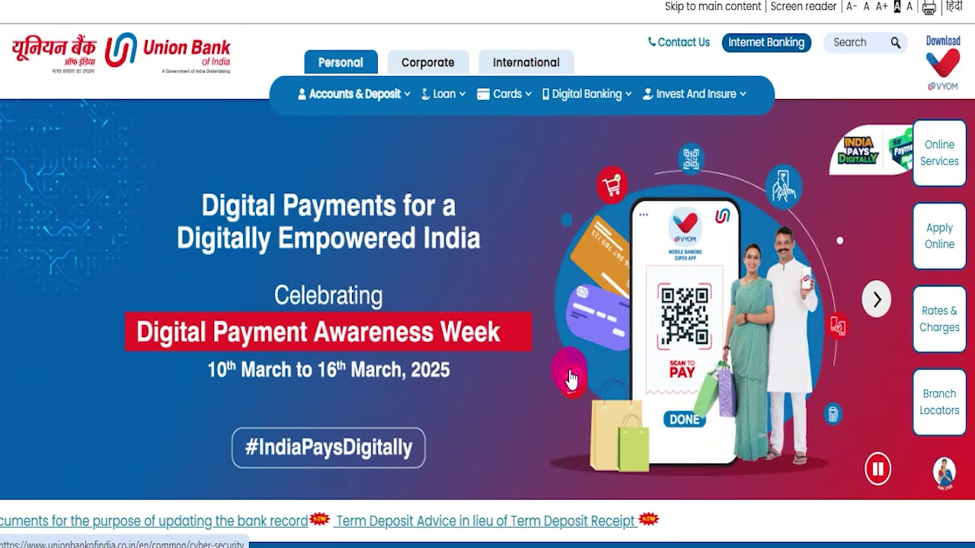
- Browse the Union Bank homepage's services, then highlight the IndSarkariNaukri recruitment post title
scroll(571, 379, down, 4)
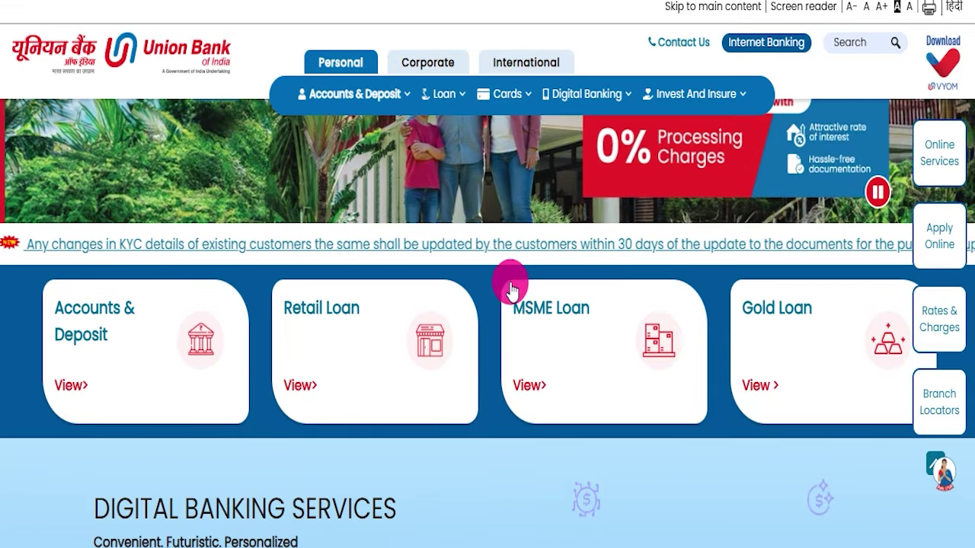
scroll(476, 282, down, 4)
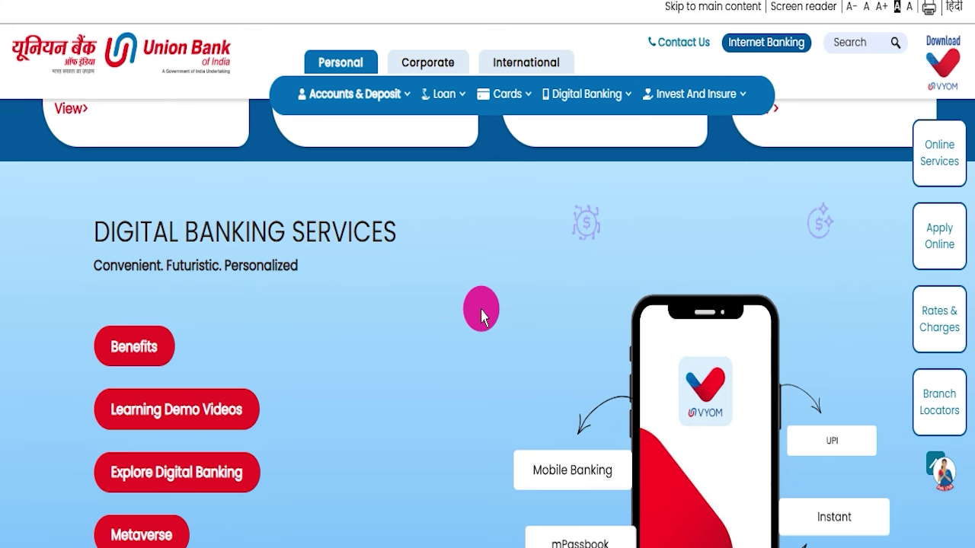
scroll(481, 316, down, 3)
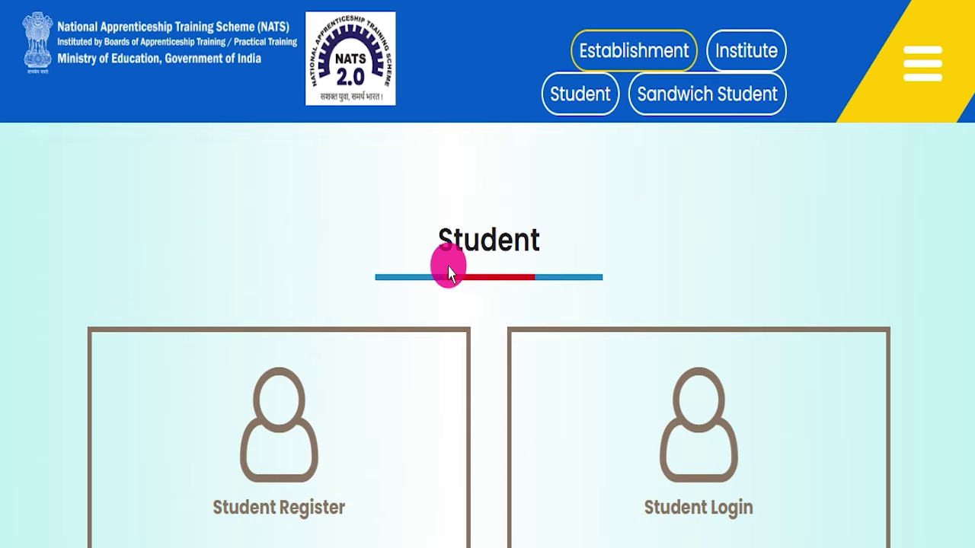
scroll(627, 210, down, 5)
scroll(516, 286, up, 5)
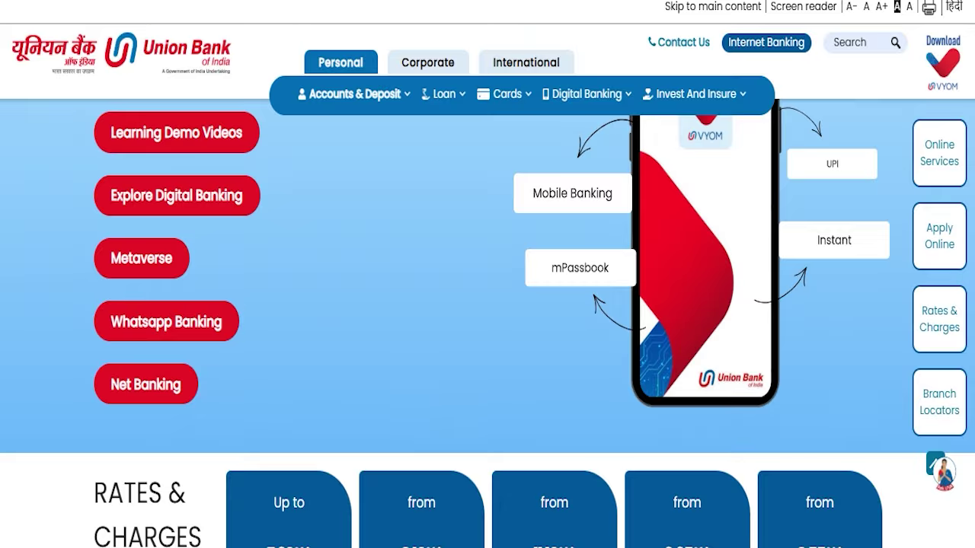
scroll(413, 259, up, 4)
scroll(415, 265, up, 4)
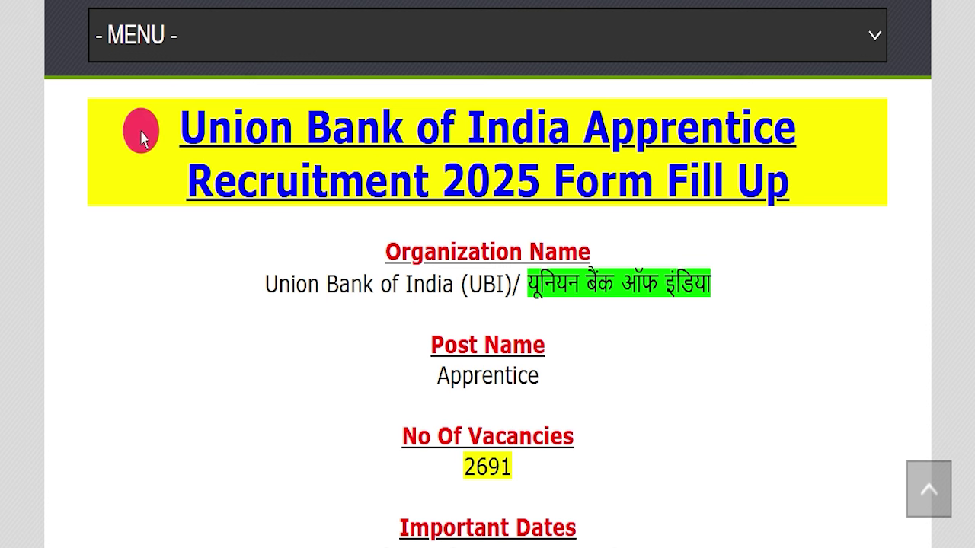
drag(141, 136, 848, 189)
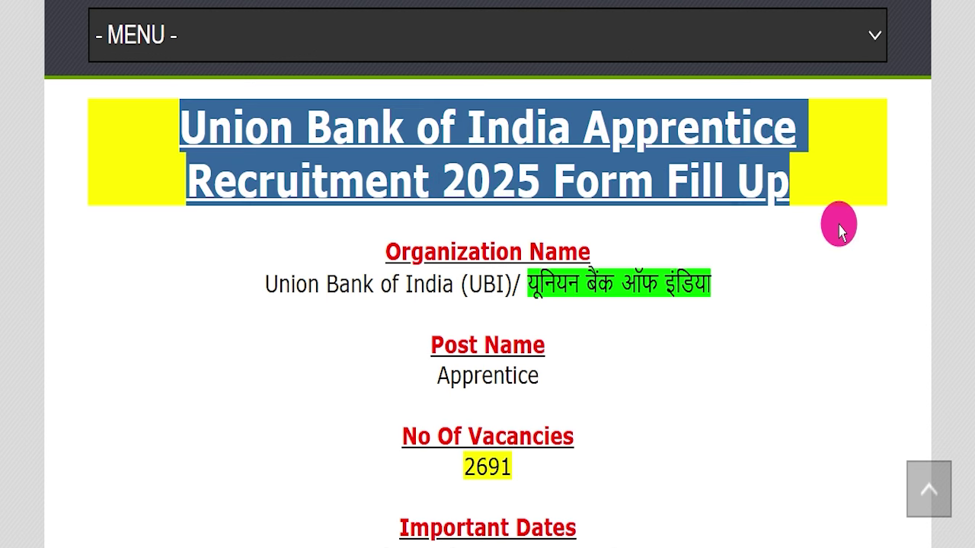
- Highlight the recruitment heading, the Union Bank of India organization name and the 2691 vacancies
click(840, 231)
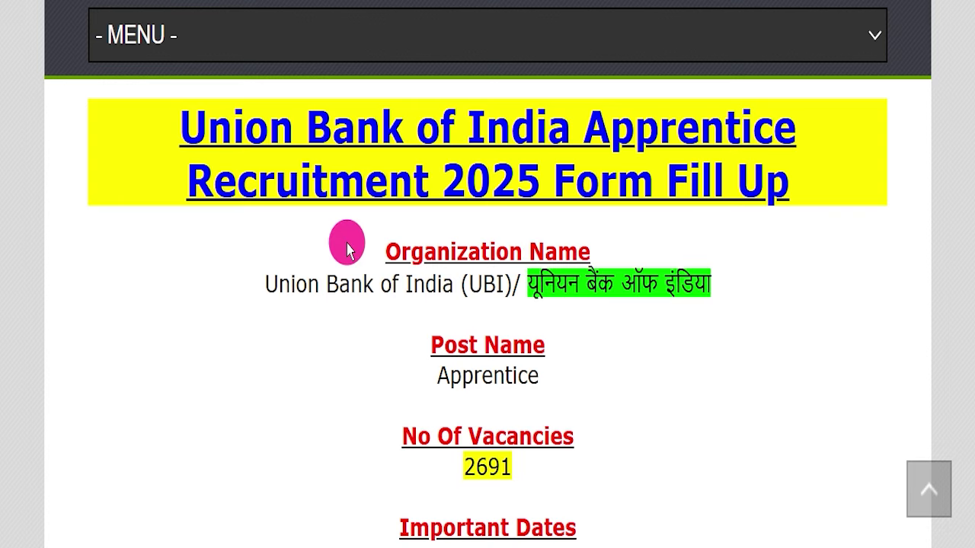
scroll(346, 251, up, 15)
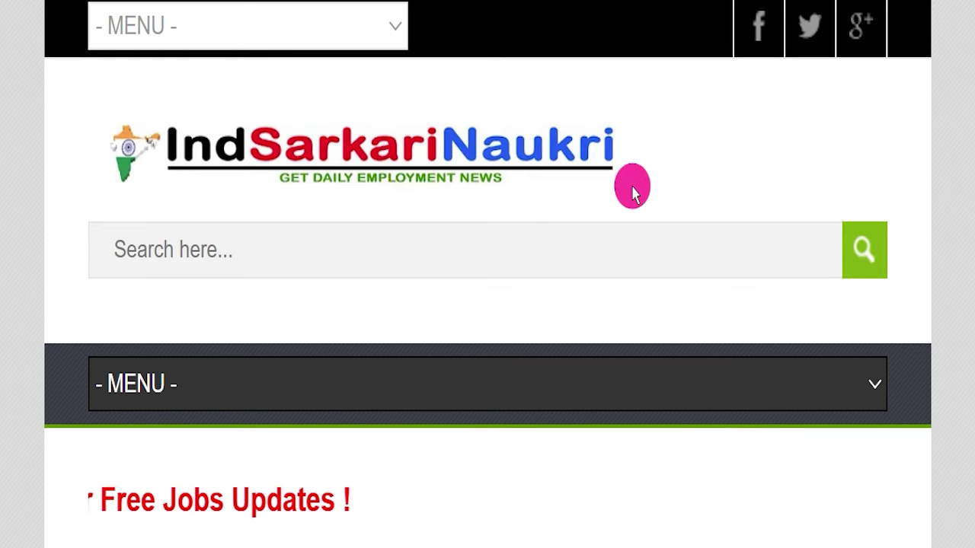
scroll(366, 224, down, 6)
scroll(421, 232, down, 8)
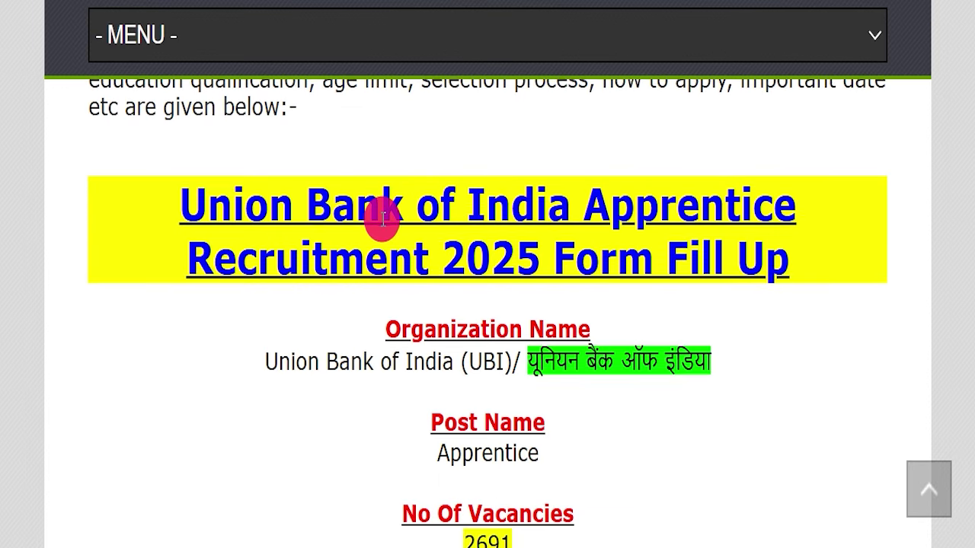
scroll(344, 235, down, 1)
scroll(344, 233, up, 1)
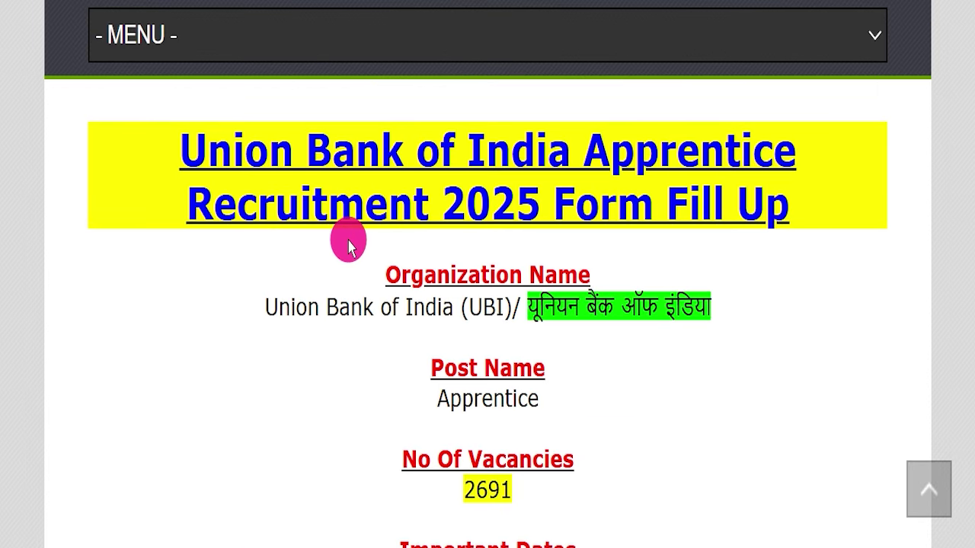
drag(109, 142, 800, 179)
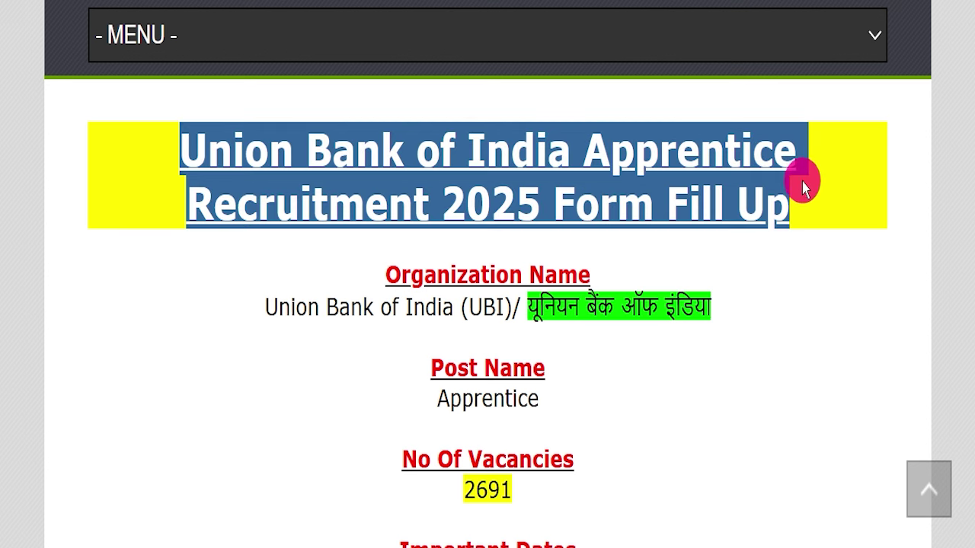
click(747, 244)
drag(238, 301, 731, 296)
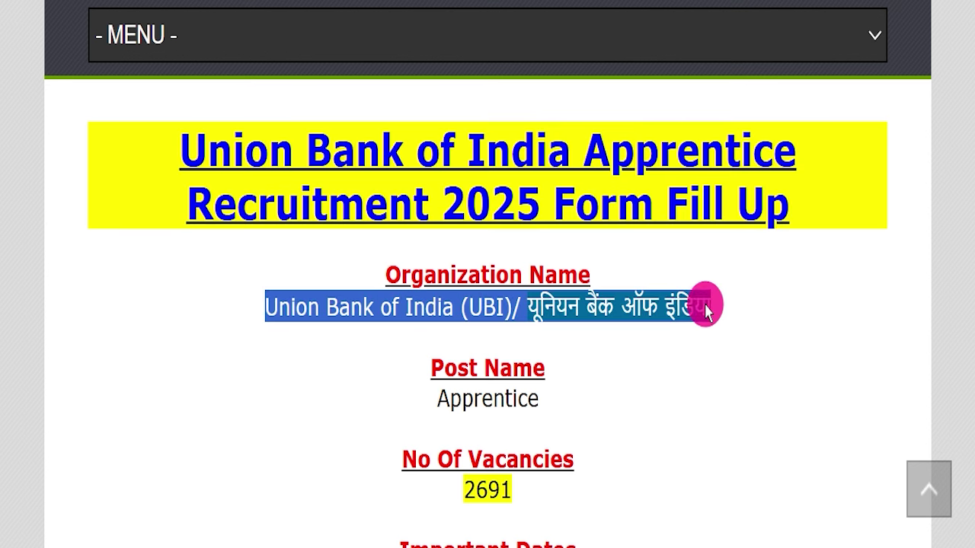
drag(358, 395, 609, 387)
drag(382, 478, 599, 492)
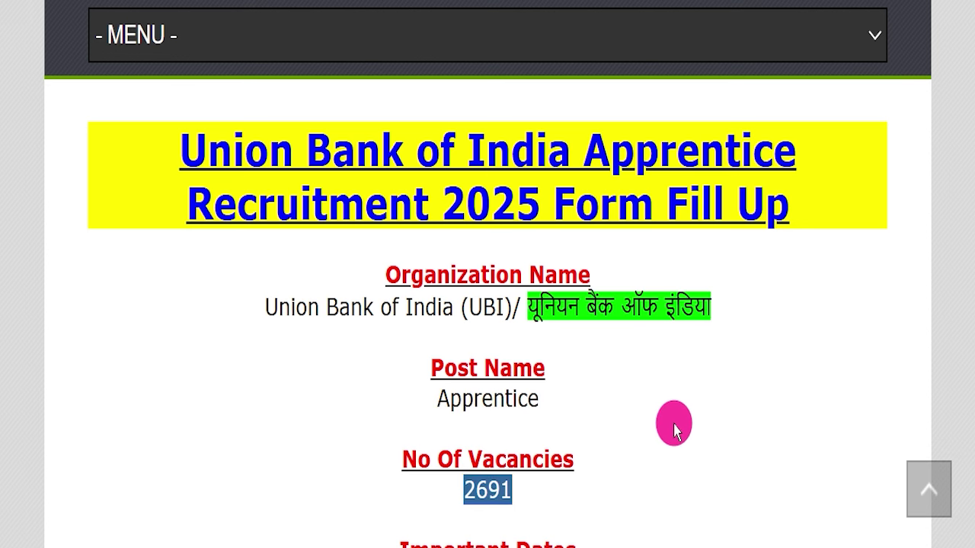
- Underline the original and extended last dates for applying, up to 12 March 2025
scroll(670, 380, down, 2)
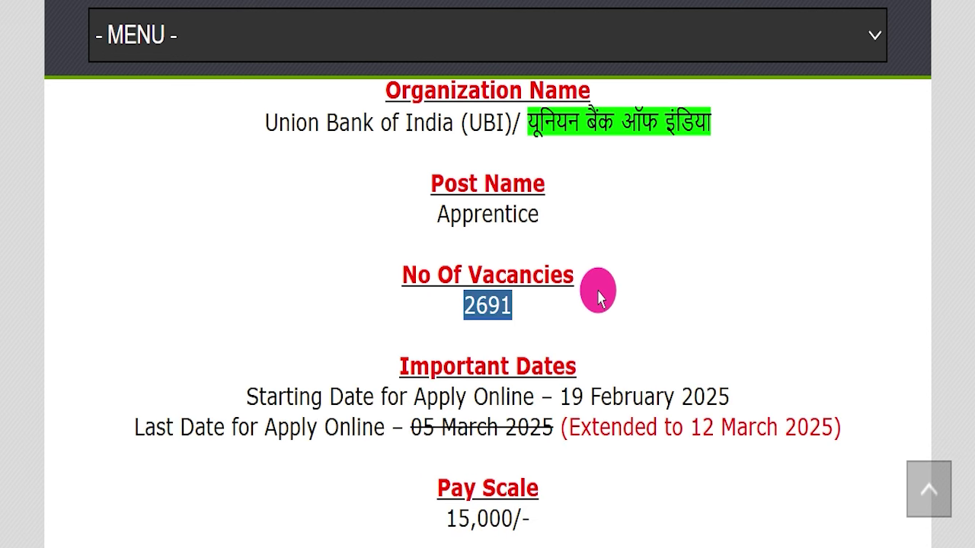
scroll(601, 312, down, 1)
click(622, 429)
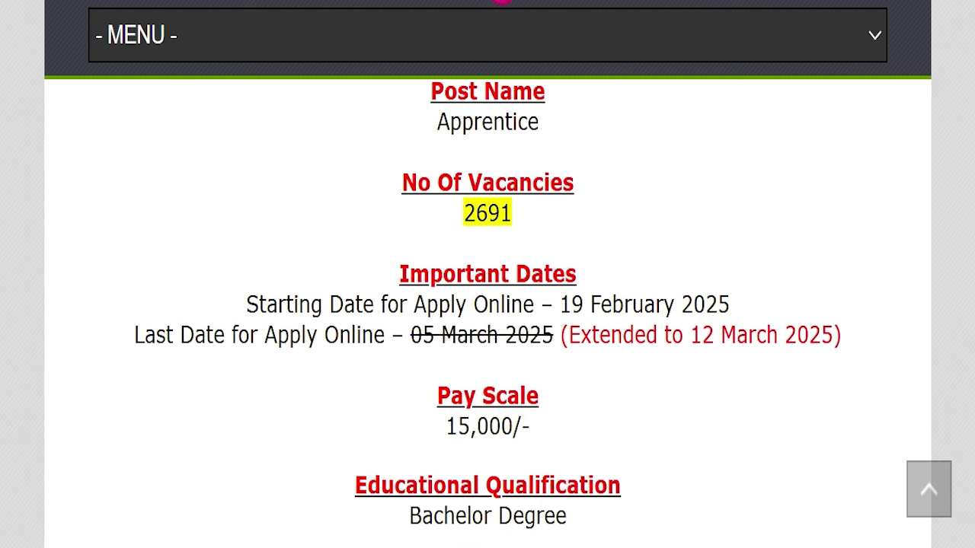
drag(408, 336, 833, 341)
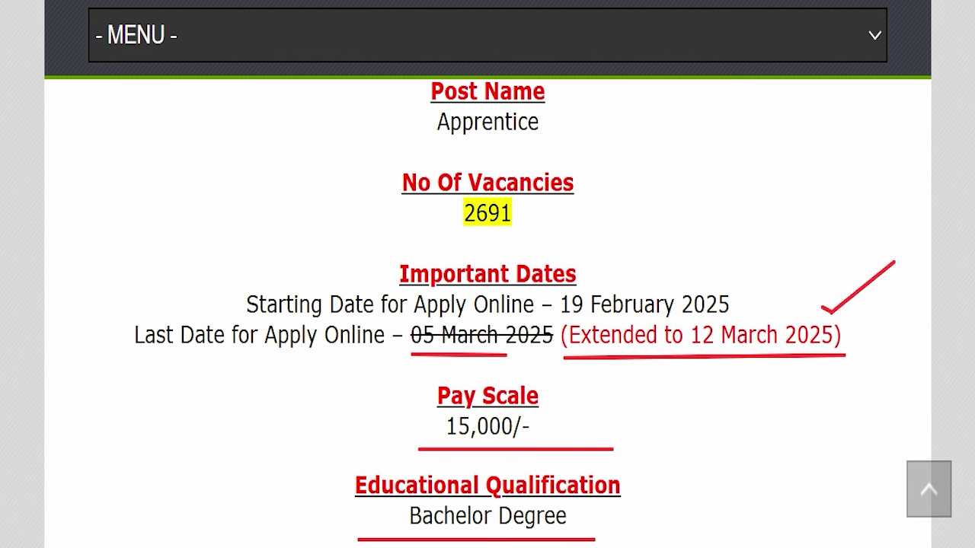
- Erase the red ink and highlight the fee lines: General/OBC/EWS 800/-, SC/ST/Female, PH (Divyang)
key(Escape)
scroll(583, 257, down, 6)
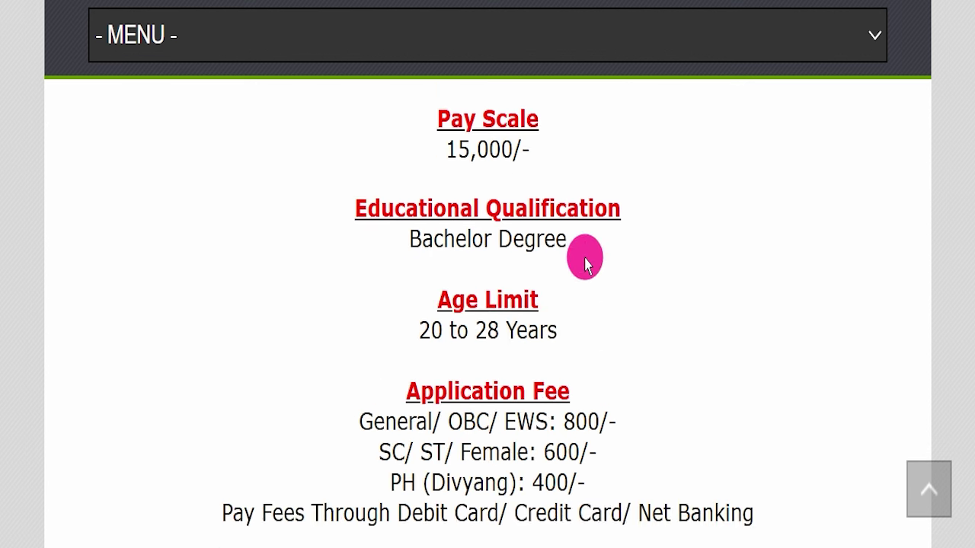
drag(418, 146, 666, 152)
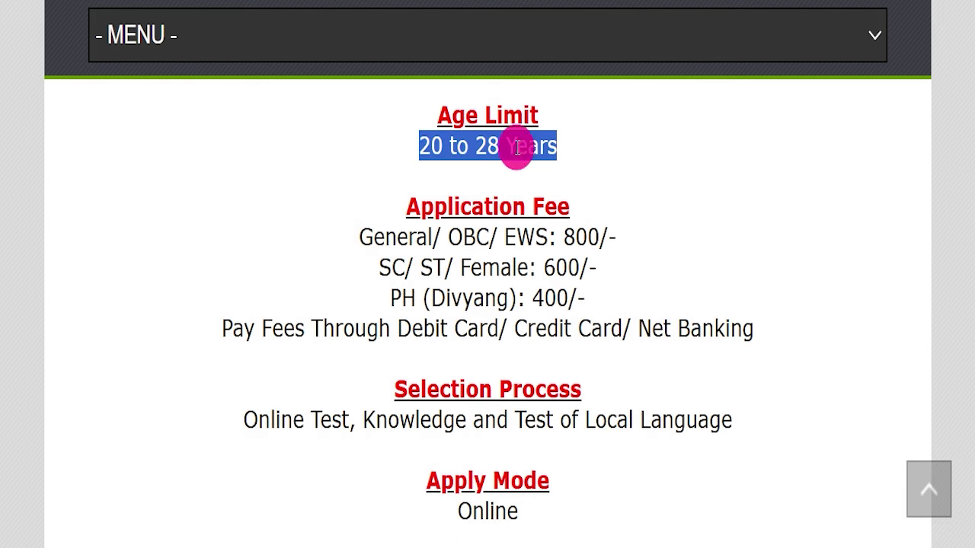
drag(370, 219, 563, 221)
click(657, 219)
triple_click(657, 218)
drag(338, 261, 642, 267)
drag(365, 289, 537, 316)
drag(391, 326, 805, 315)
click(780, 329)
- Highlight the selection process, the Online apply mode and the official website address
scroll(792, 320, down, 1)
drag(163, 327, 724, 326)
click(727, 365)
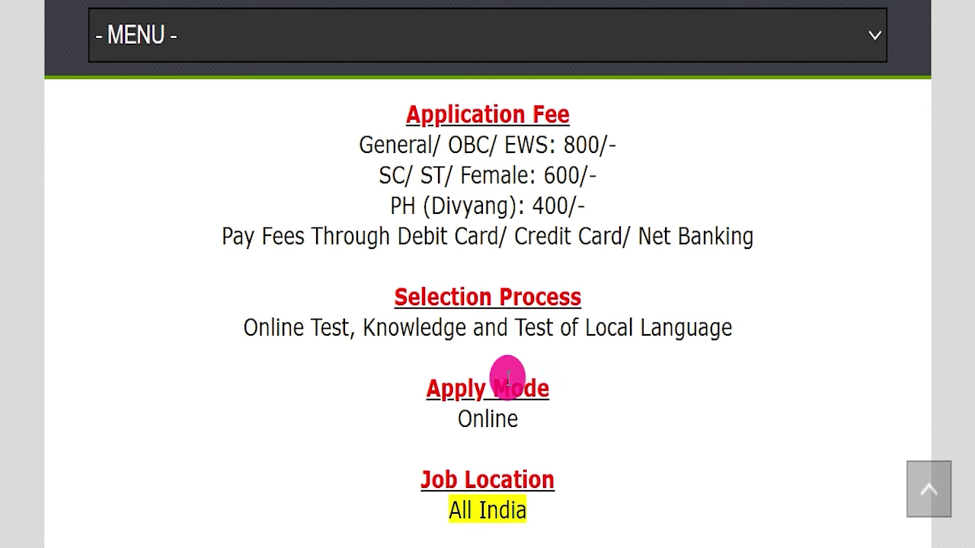
drag(413, 415, 591, 417)
scroll(592, 412, down, 2)
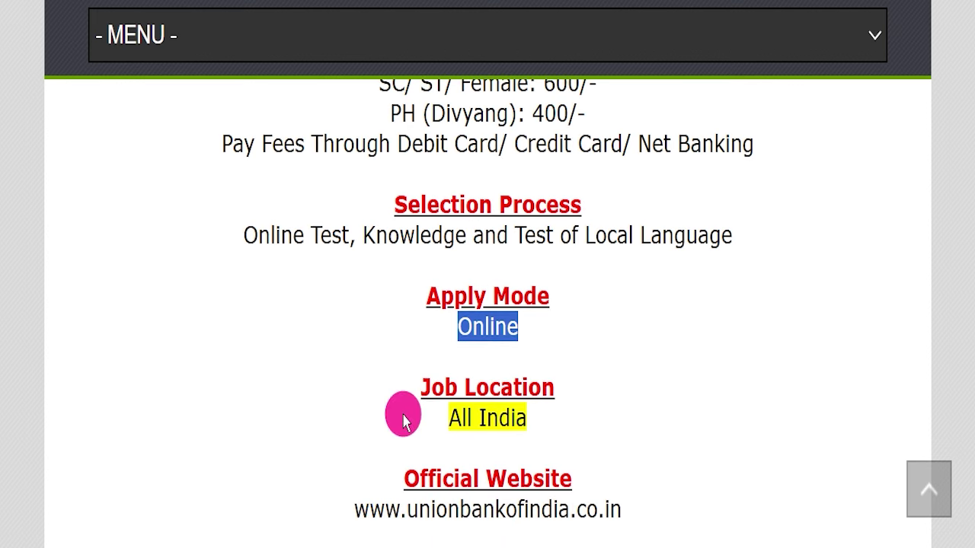
drag(389, 421, 587, 396)
scroll(488, 343, down, 2)
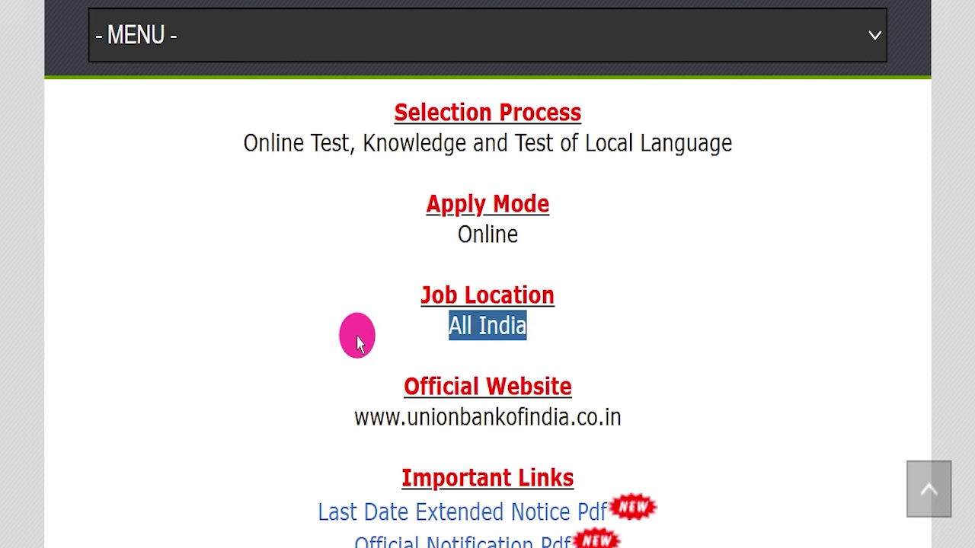
drag(252, 421, 674, 411)
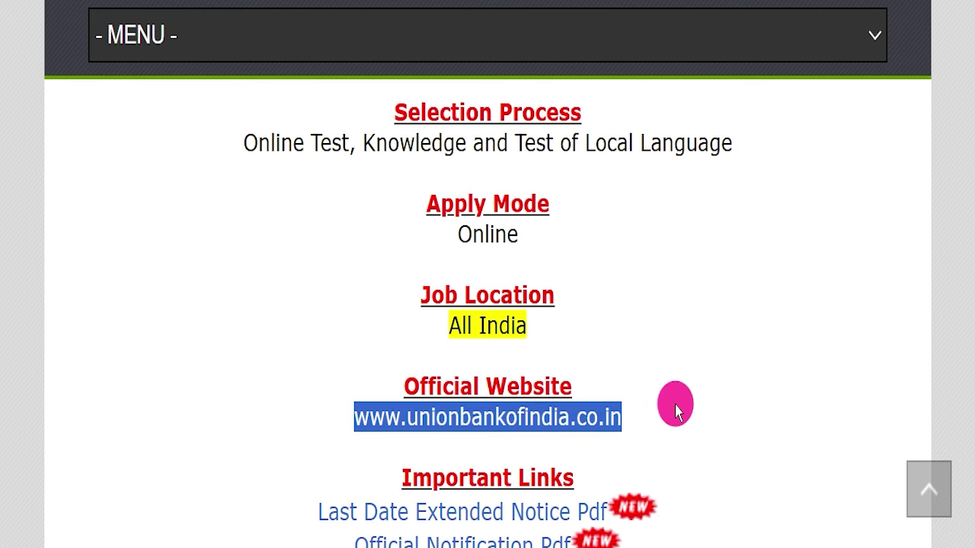
- Highlight the Last Date Extended Notice Pdf link under Important Links
scroll(693, 373, down, 2)
click(713, 342)
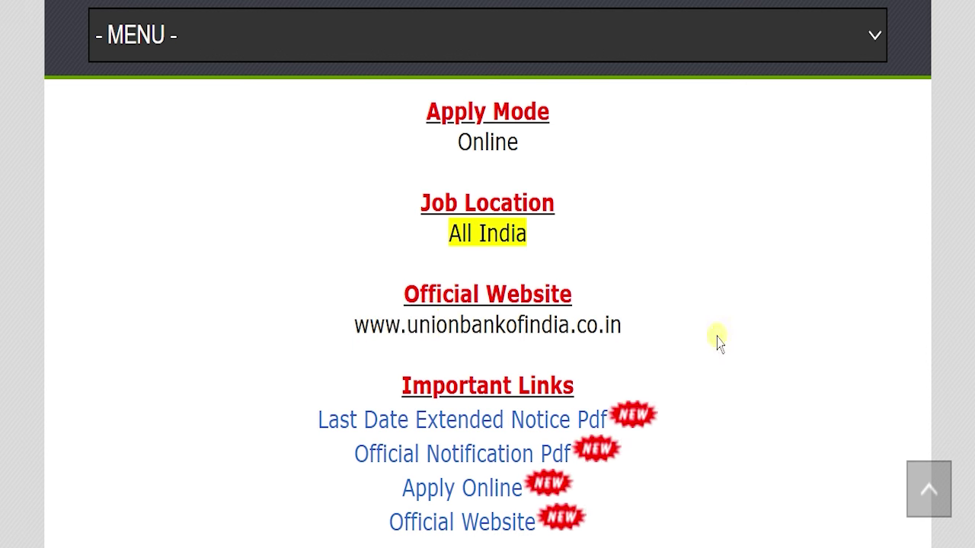
scroll(708, 342, down, 1)
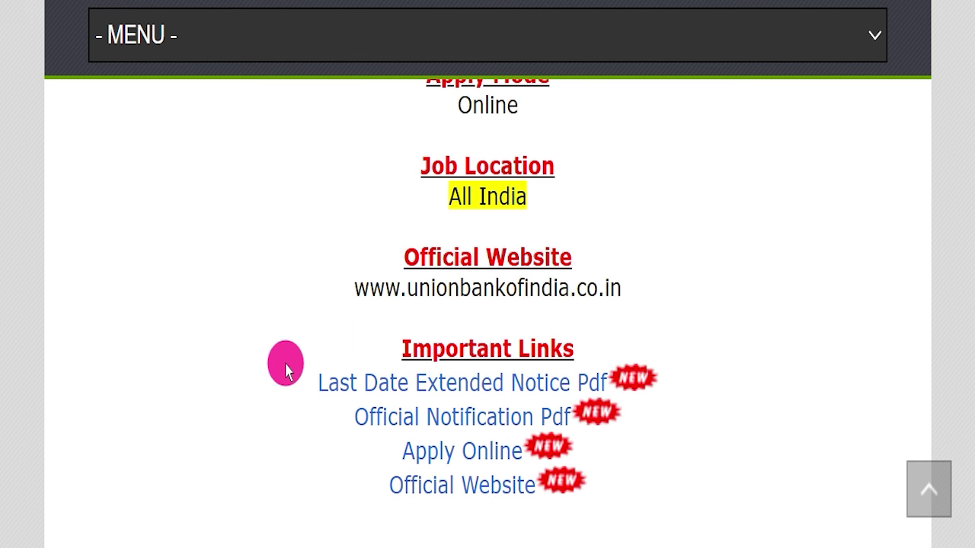
drag(296, 378, 606, 378)
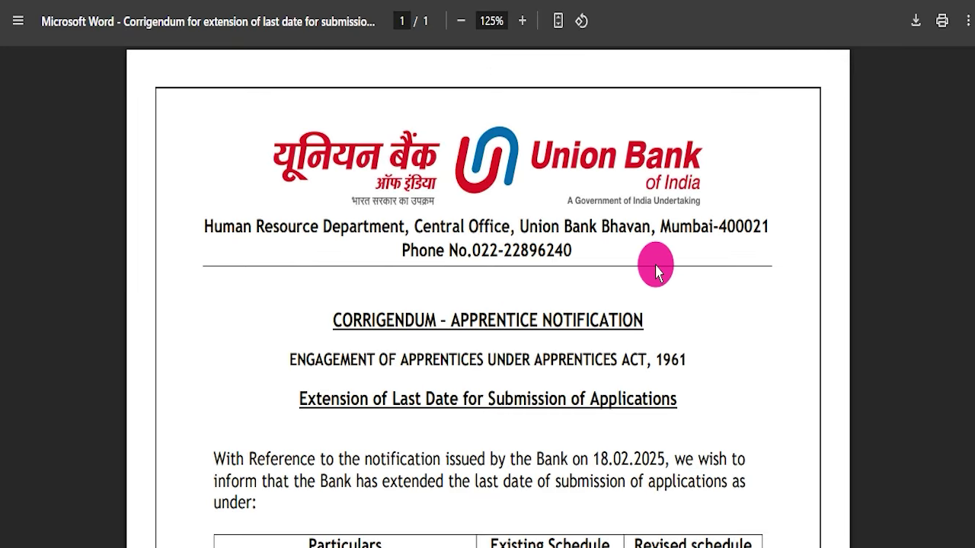
- Underline the NATS portal link in the corrigendum, then erase the annotation
scroll(681, 315, down, 5)
scroll(607, 250, down, 2)
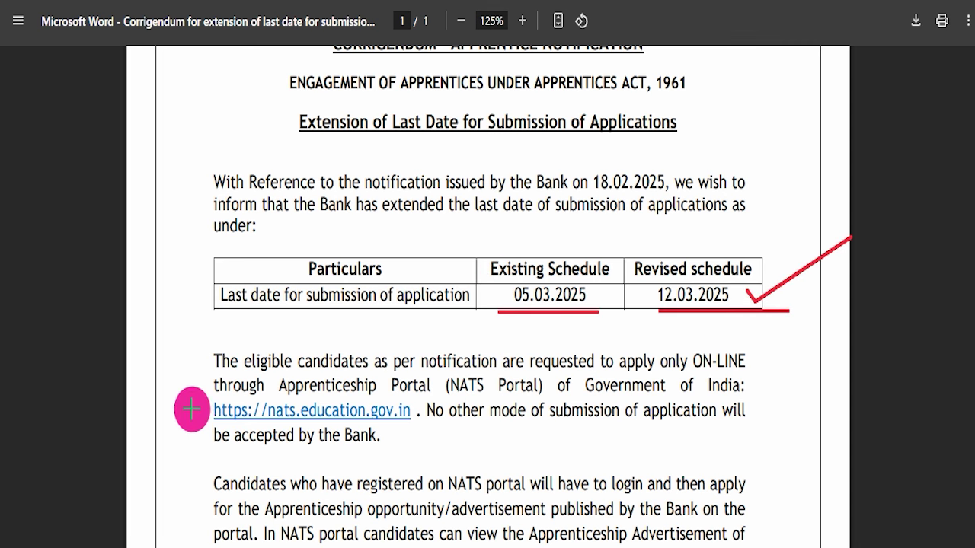
drag(369, 409, 407, 410)
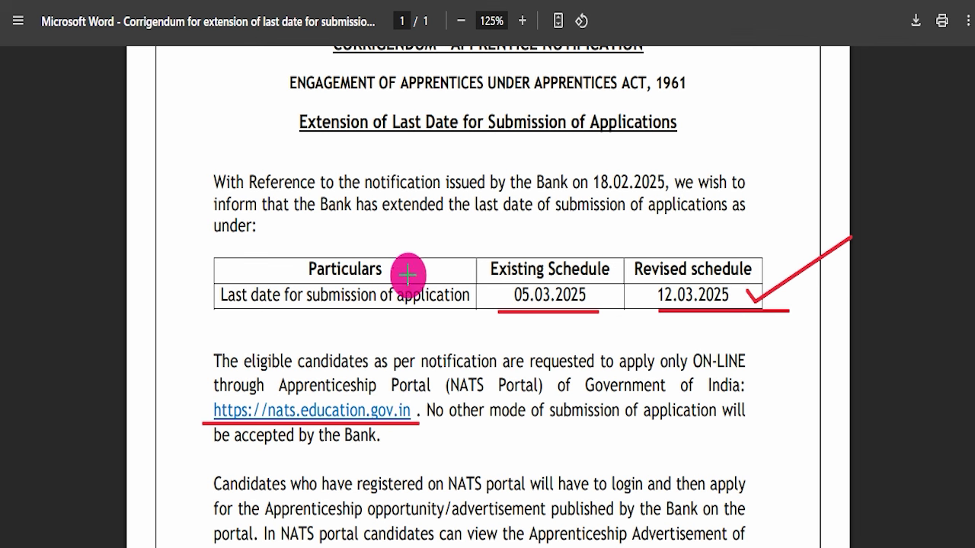
key(Escape)
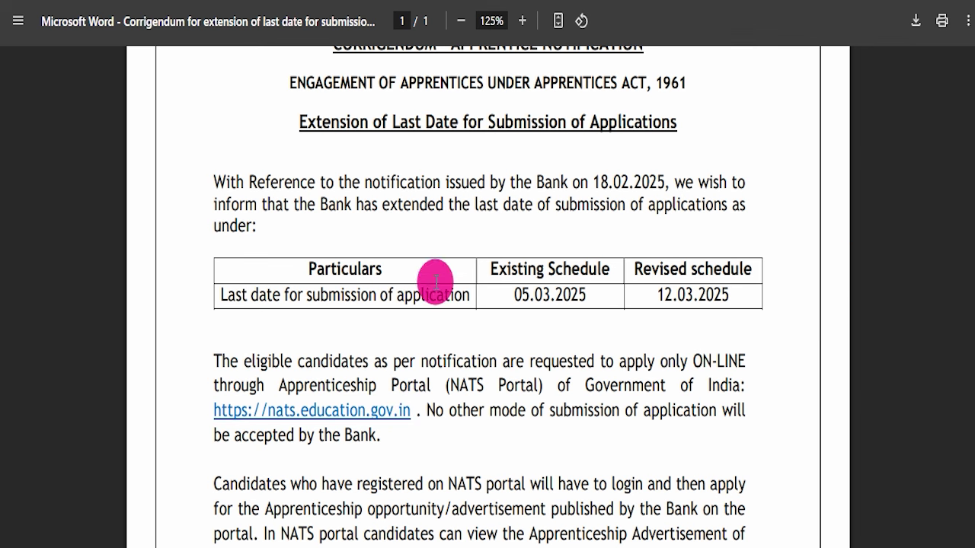
- Point out the Official Notification Pdf link on the job page and switch to that PDF
scroll(434, 272, down, 7)
scroll(462, 340, up, 10)
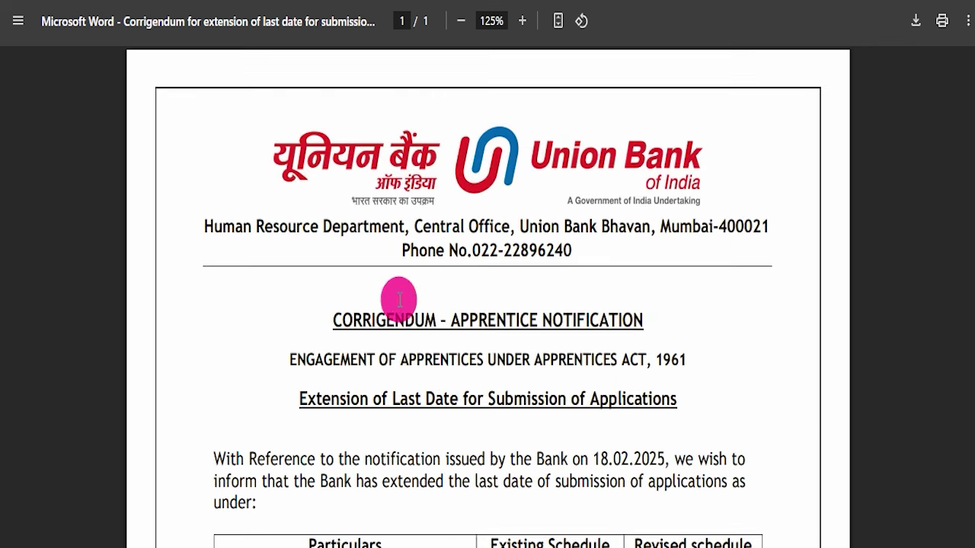
key(ctrl+shift+Tab)
drag(317, 410, 575, 407)
key(ctrl+Tab)
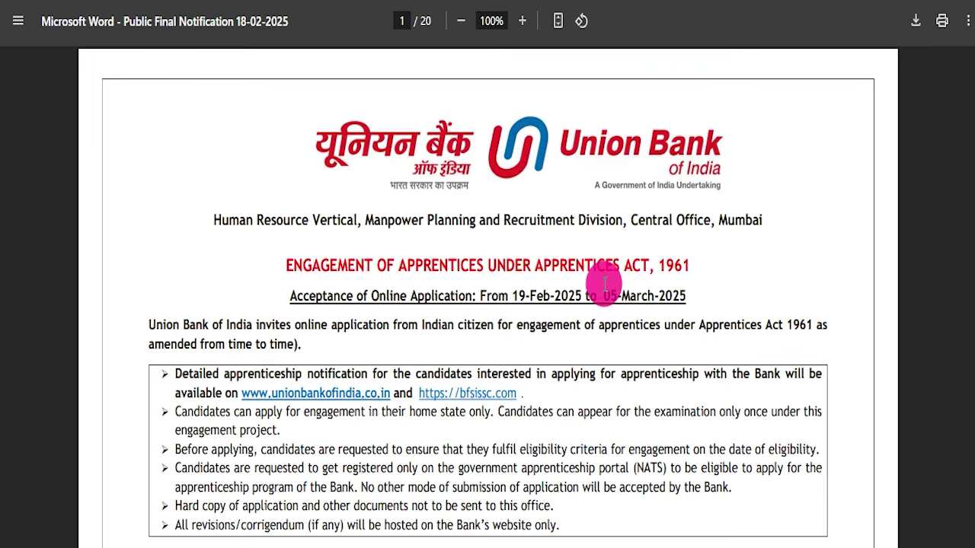
- Scroll the notification PDF from the page 1 vacancies down to the page 8 district seat table
scroll(586, 328, down, 8)
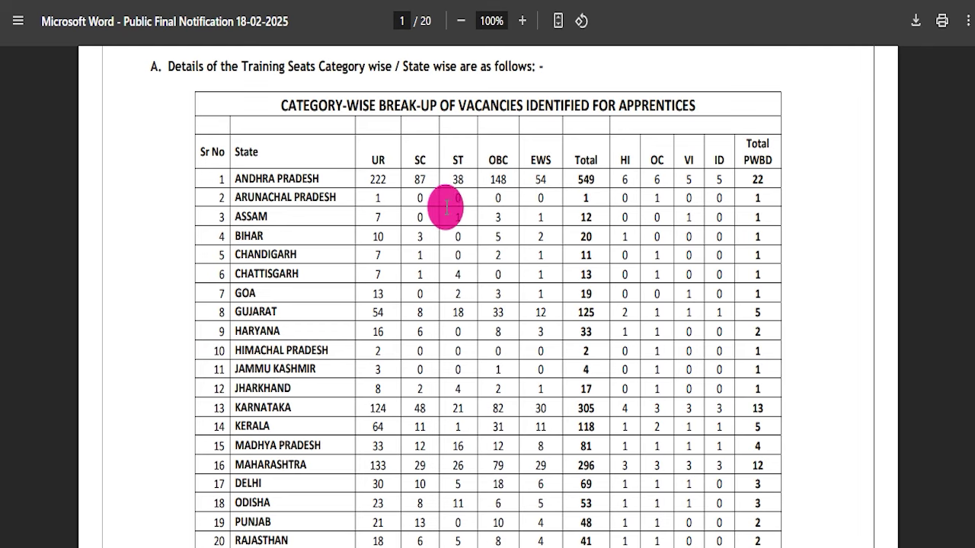
scroll(446, 258, down, 15)
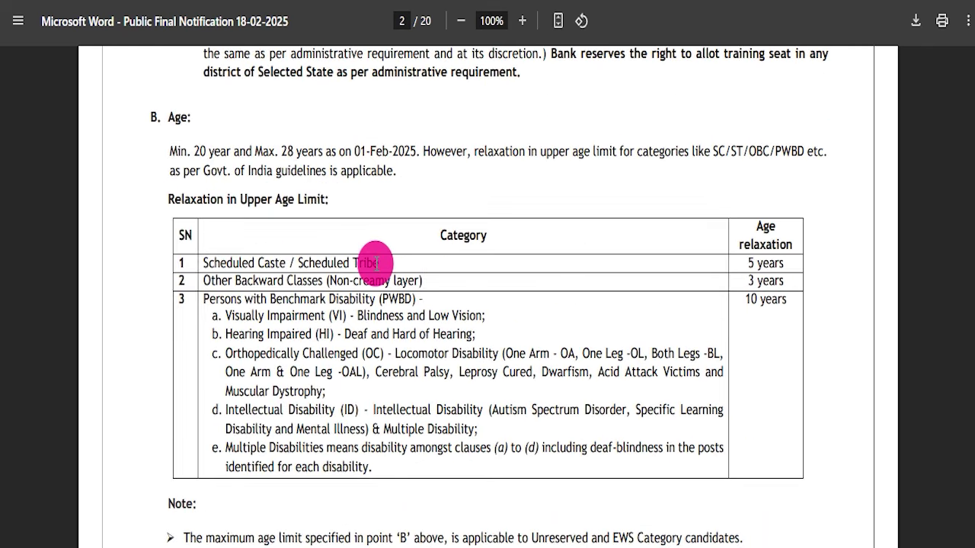
scroll(405, 312, up, 3)
scroll(405, 311, down, 15)
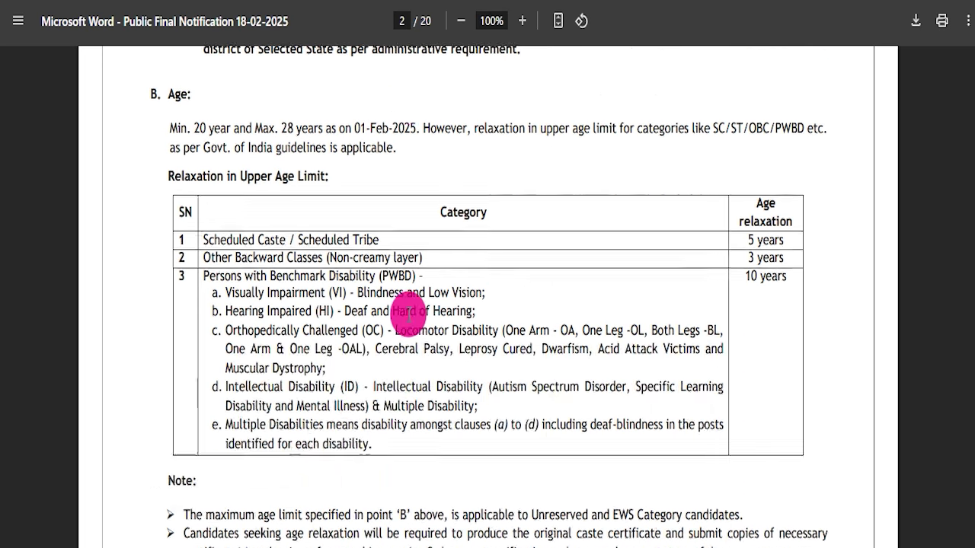
scroll(371, 289, down, 6)
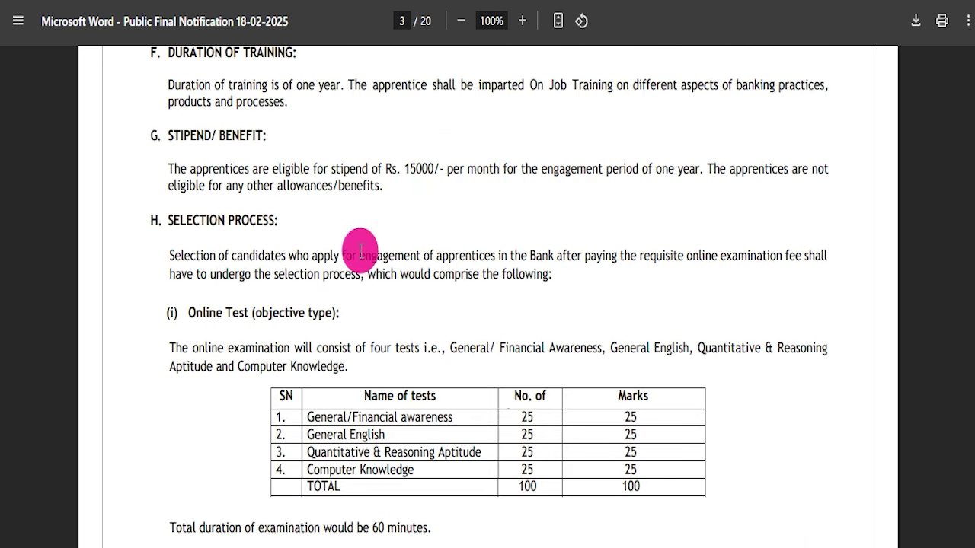
scroll(297, 266, down, 4)
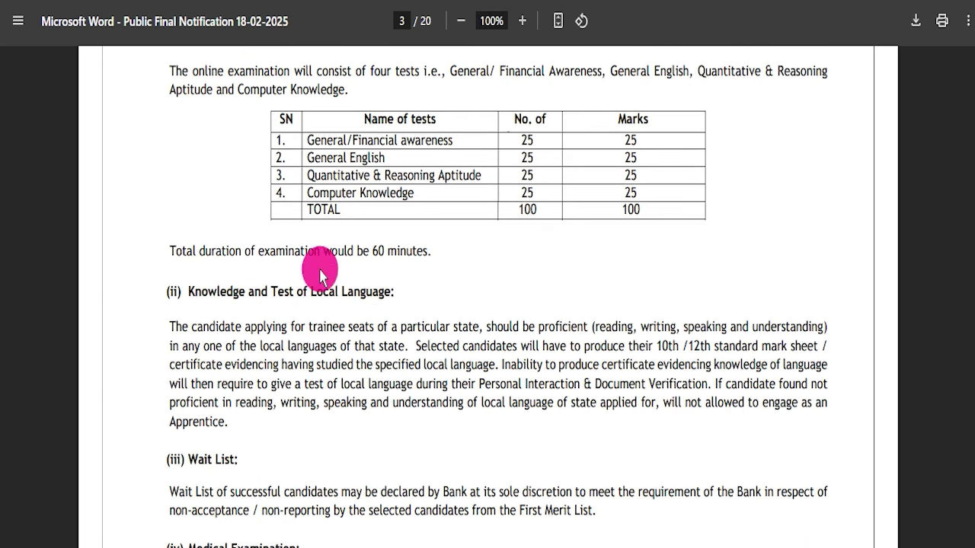
scroll(320, 274, down, 16)
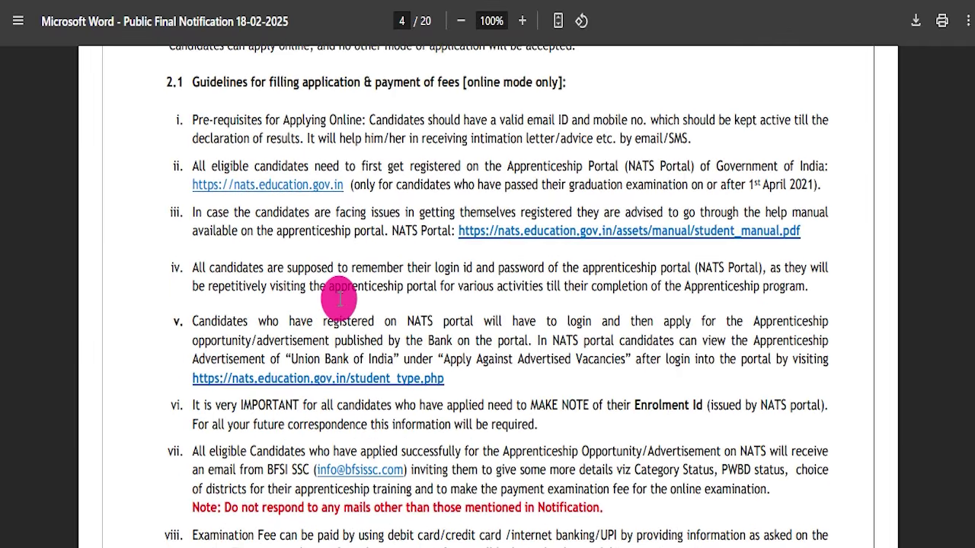
scroll(371, 320, up, 3)
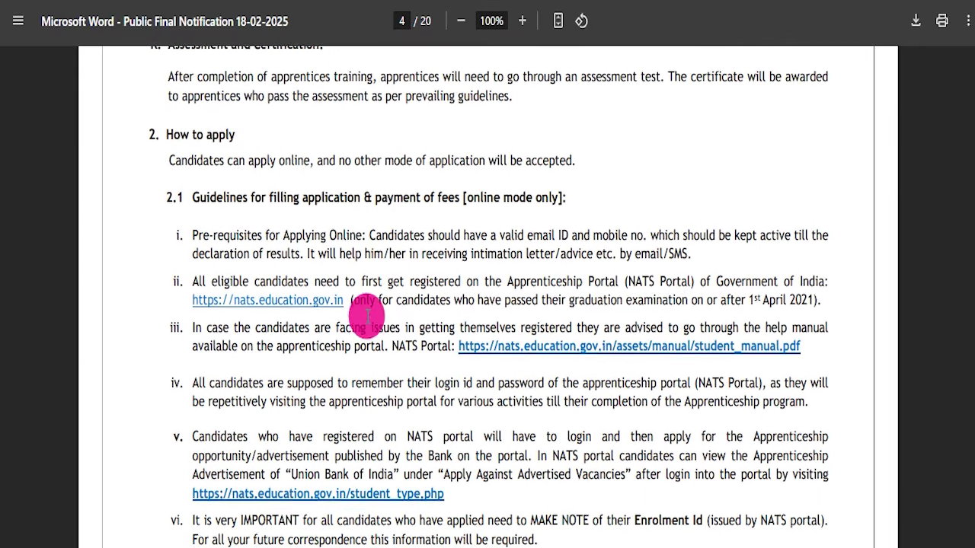
scroll(342, 312, down, 6)
scroll(343, 316, down, 20)
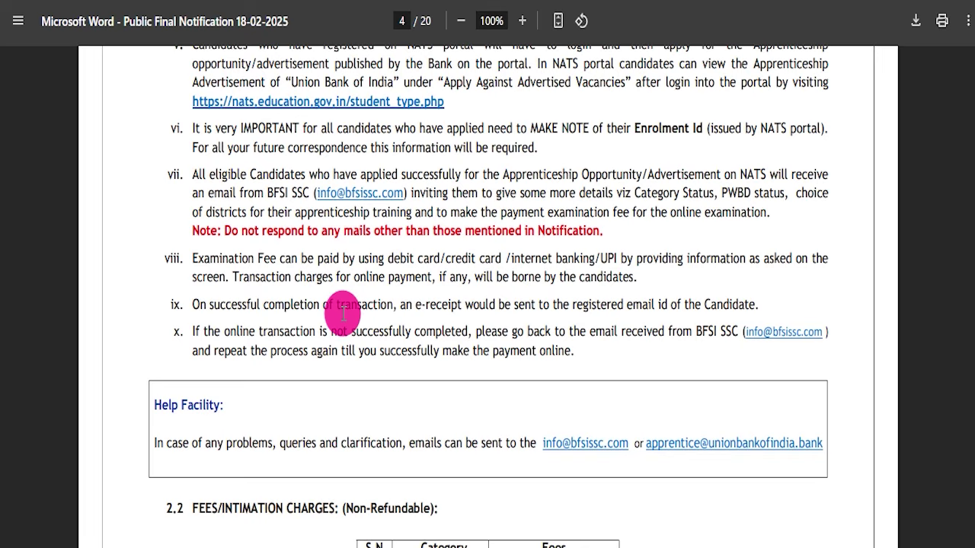
scroll(489, 365, down, 20)
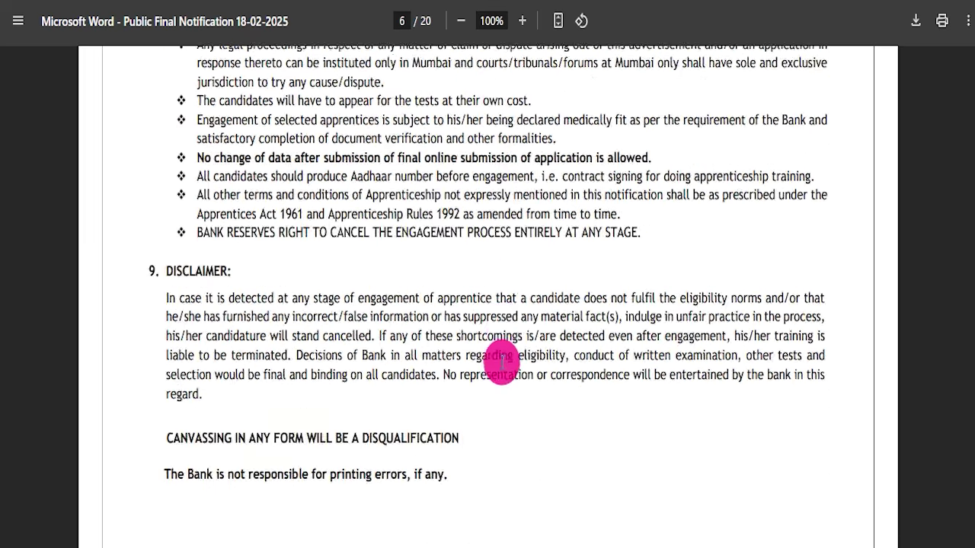
drag(969, 268, 34, 11)
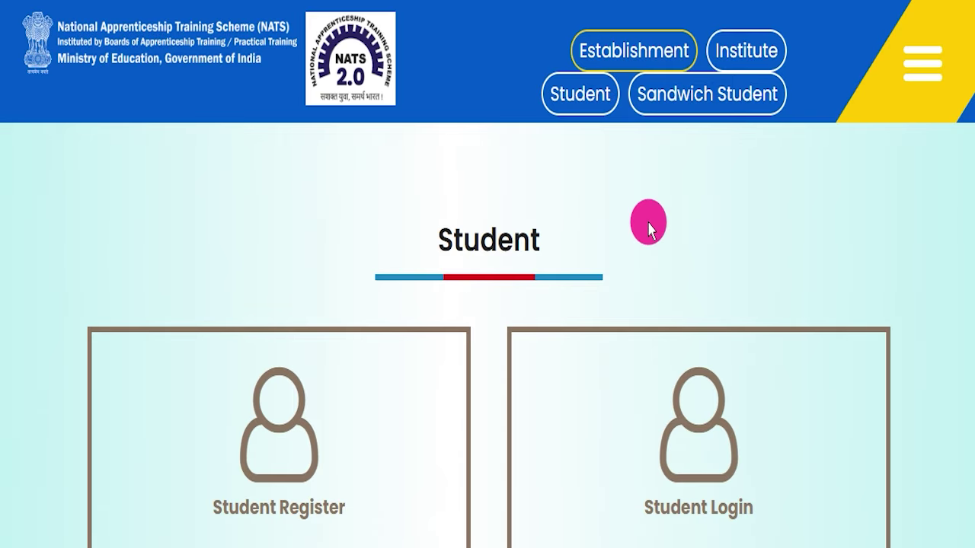
- Mark the Student Login card for viewers and open the Student Login page
scroll(649, 229, down, 2)
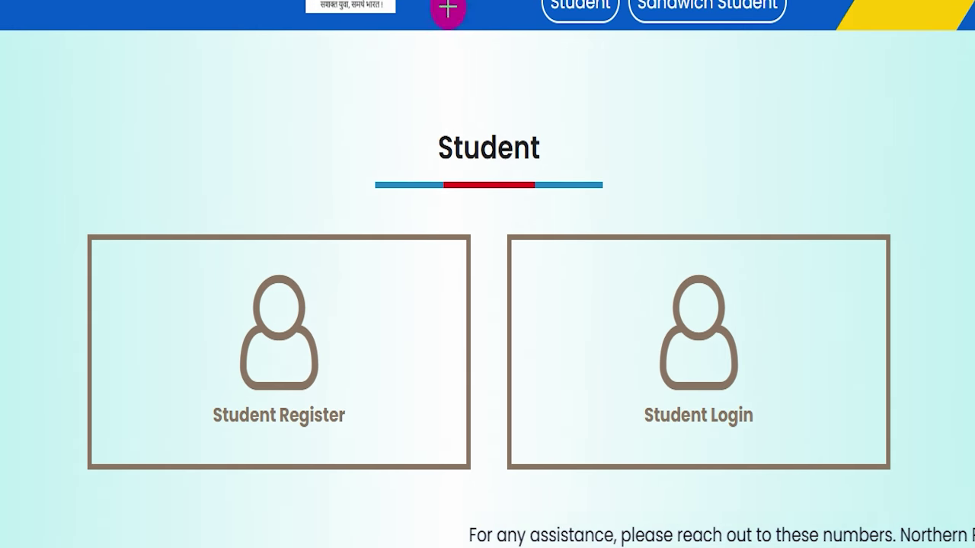
mouse_move(535, 230)
mouse_down()
mouse_move(849, 386)
mouse_move(850, 454)
mouse_up()
click(661, 1)
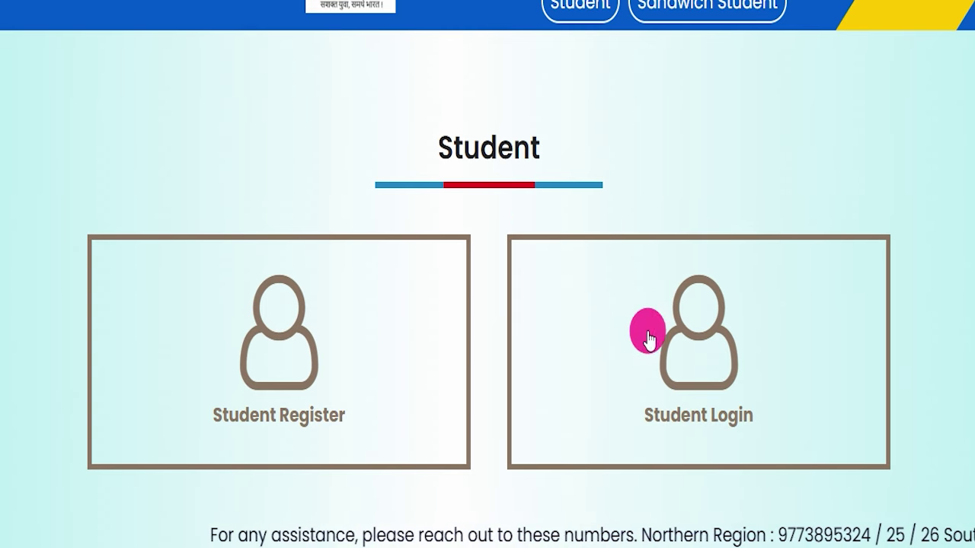
click(685, 351)
scroll(709, 297, down, 2)
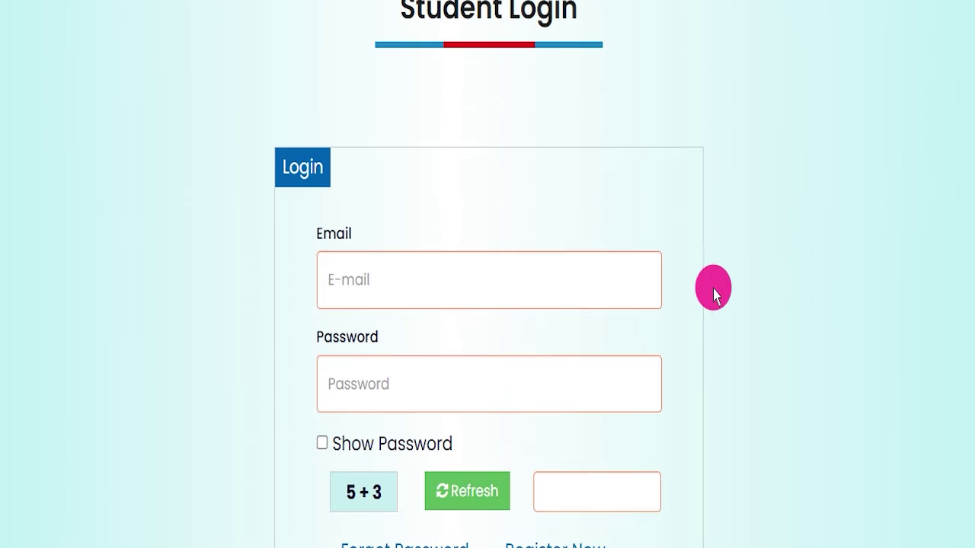
scroll(725, 288, down, 1)
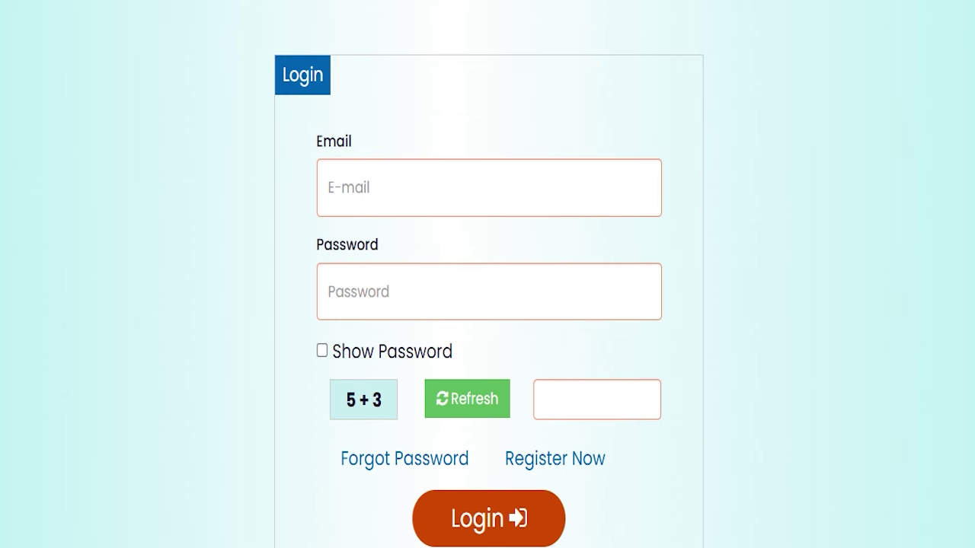
drag(409, 187, 490, 157)
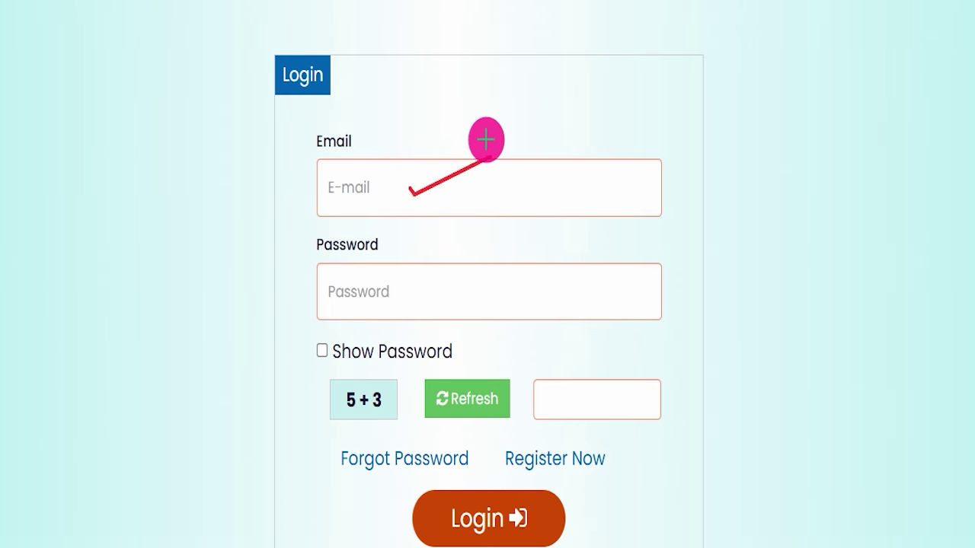
drag(416, 285, 530, 239)
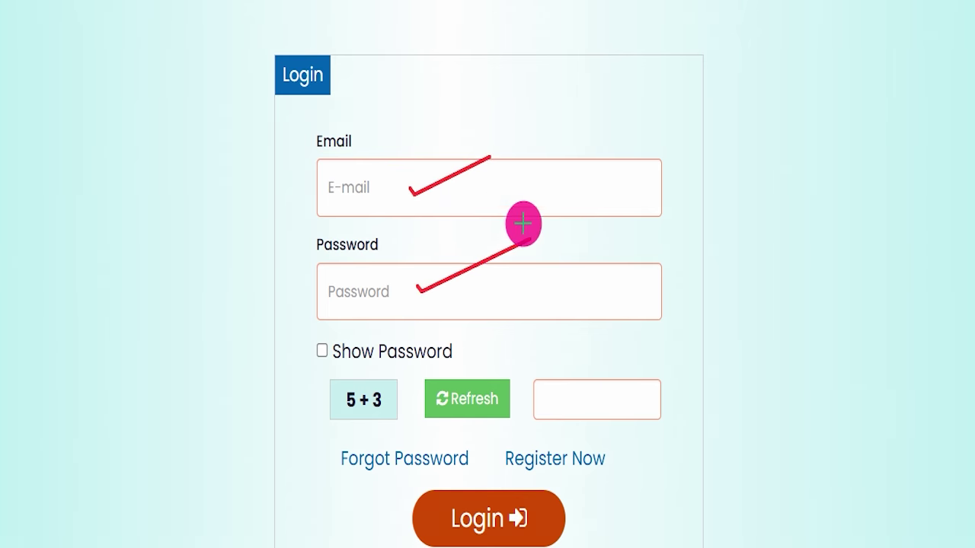
drag(333, 405, 395, 405)
drag(559, 381, 689, 323)
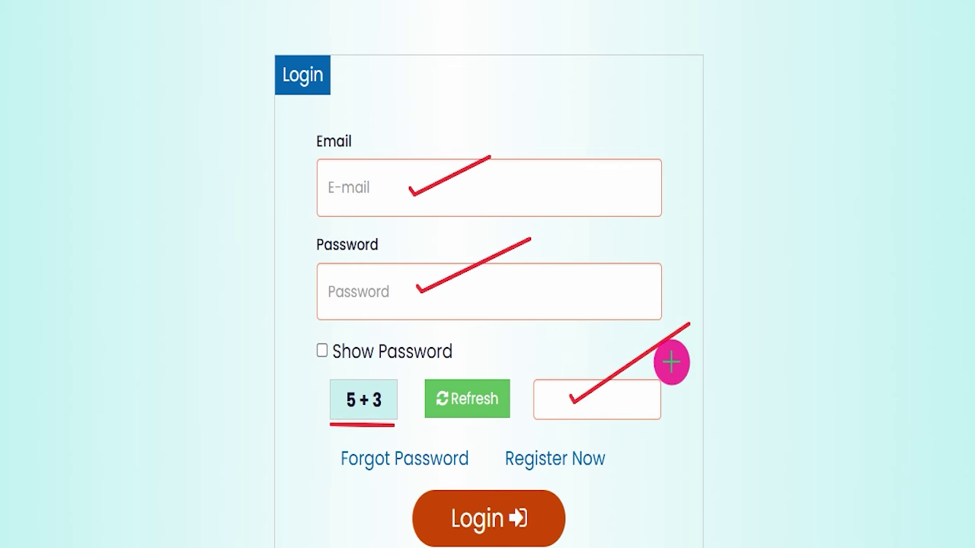
mouse_move(554, 517)
mouse_down()
mouse_move(660, 431)
mouse_move(669, 439)
mouse_up()
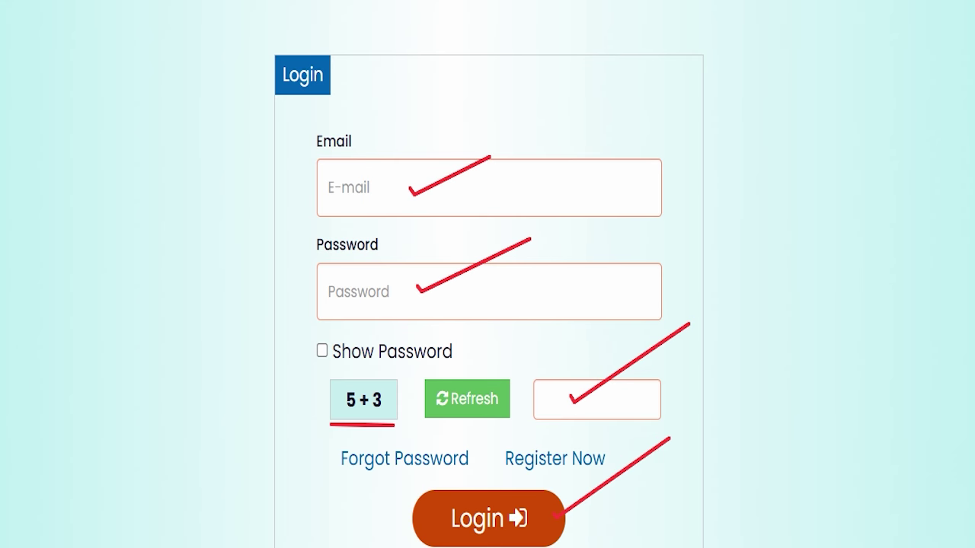
key(Escape)
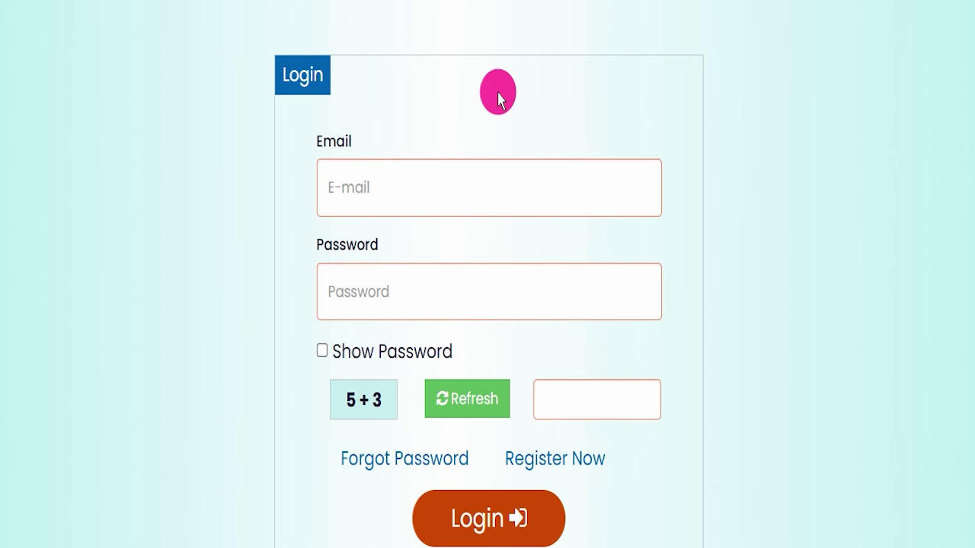
scroll(497, 99, up, 4)
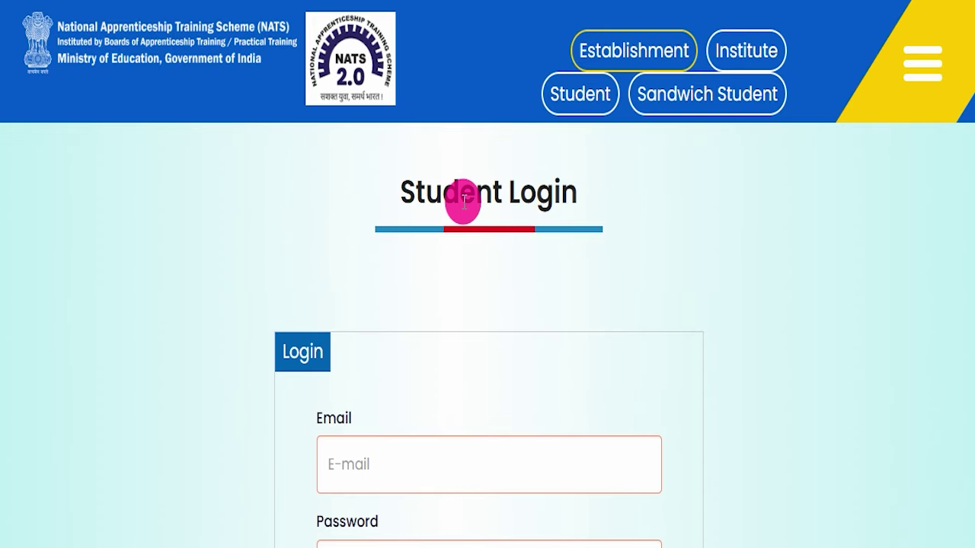
- Return to the Student page and open Student Register
key(alt+Left)
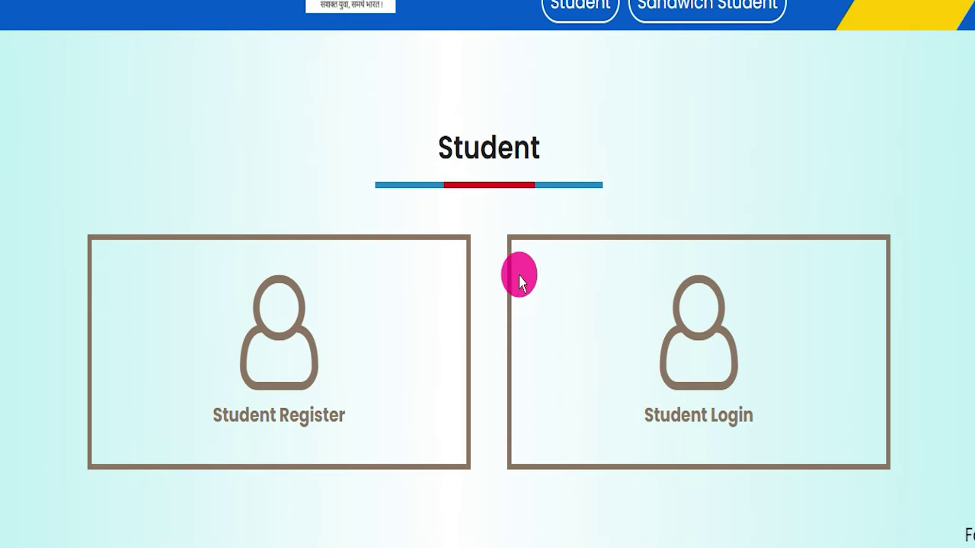
drag(144, 227, 445, 466)
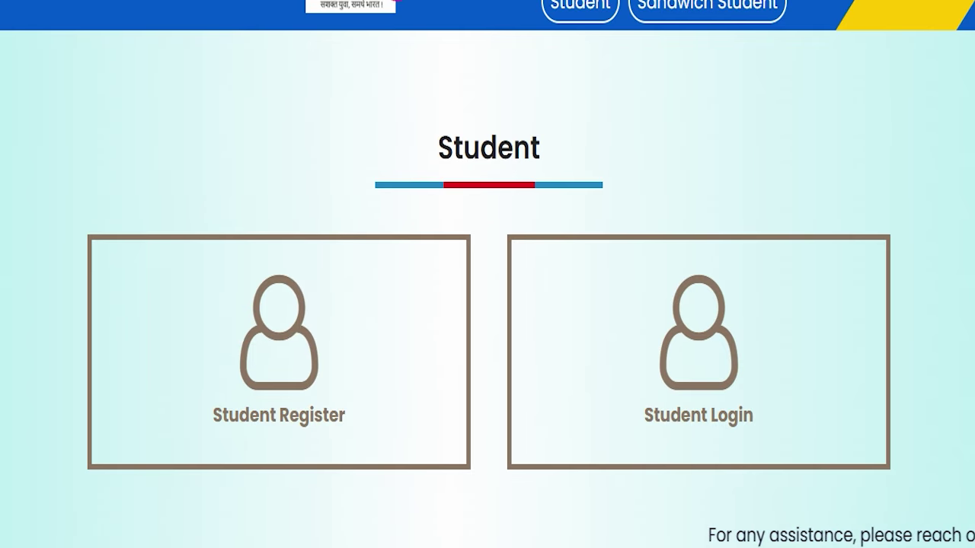
click(304, 187)
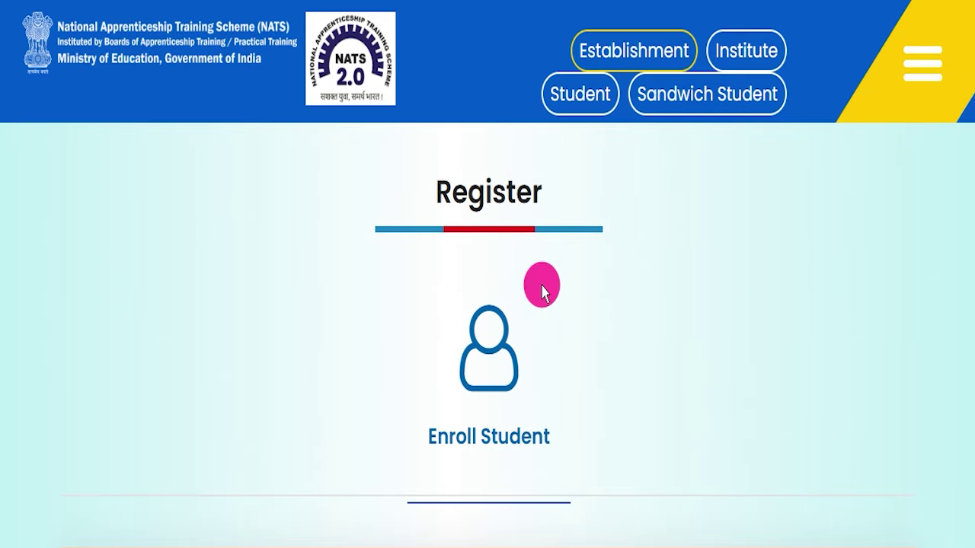
- Review the required documents table, pointing out the Document type column and personal e-mail requirement
scroll(556, 290, down, 4)
scroll(636, 278, down, 2)
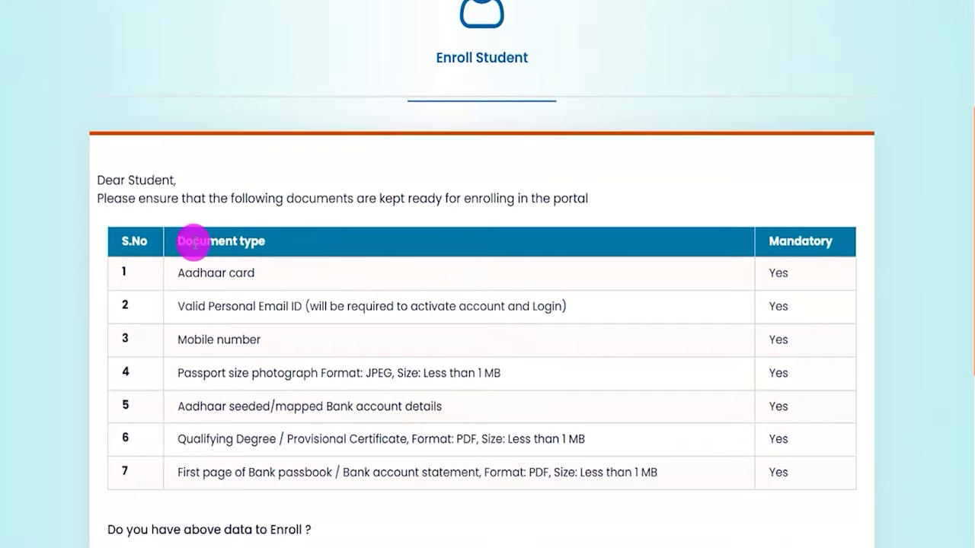
drag(194, 242, 237, 244)
drag(768, 242, 779, 244)
scroll(426, 335, down, 3)
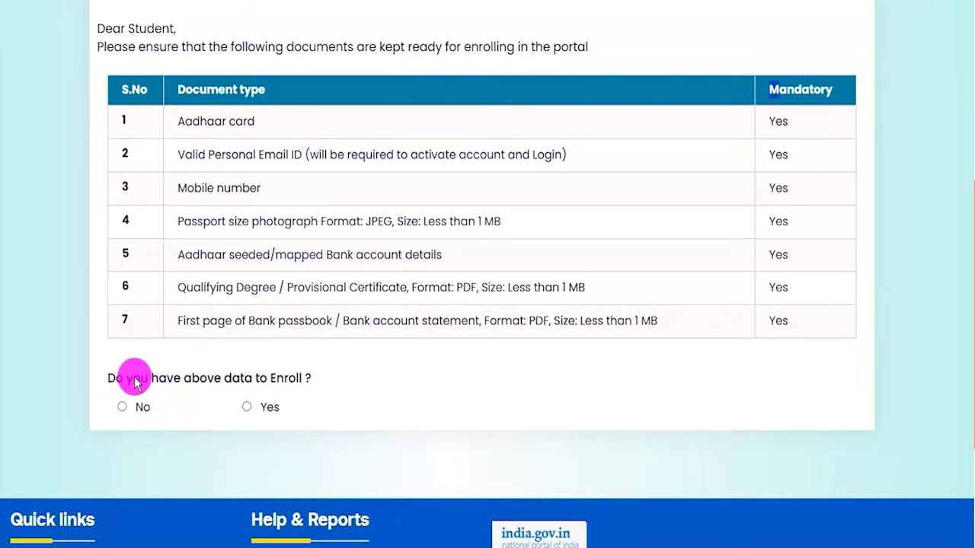
drag(253, 156, 276, 158)
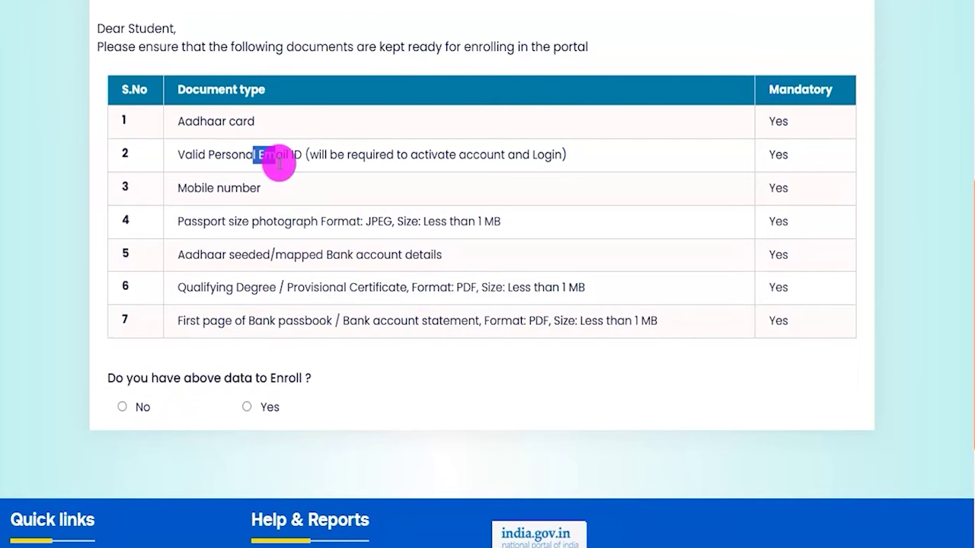
drag(148, 372, 277, 374)
- Confirm having the documents, fill in the e-mail and captcha, and send OTPs to e-mail and mobile
click(247, 407)
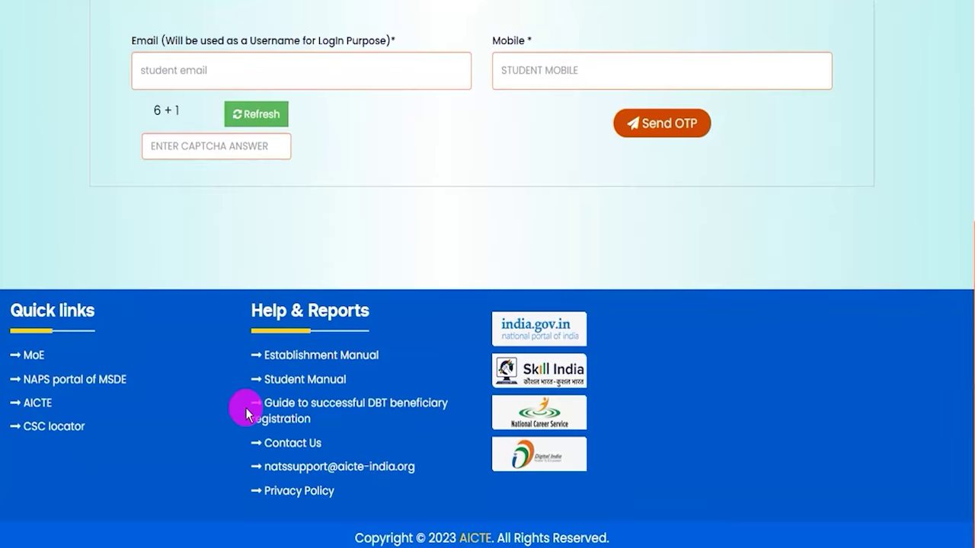
scroll(420, 251, up, 2)
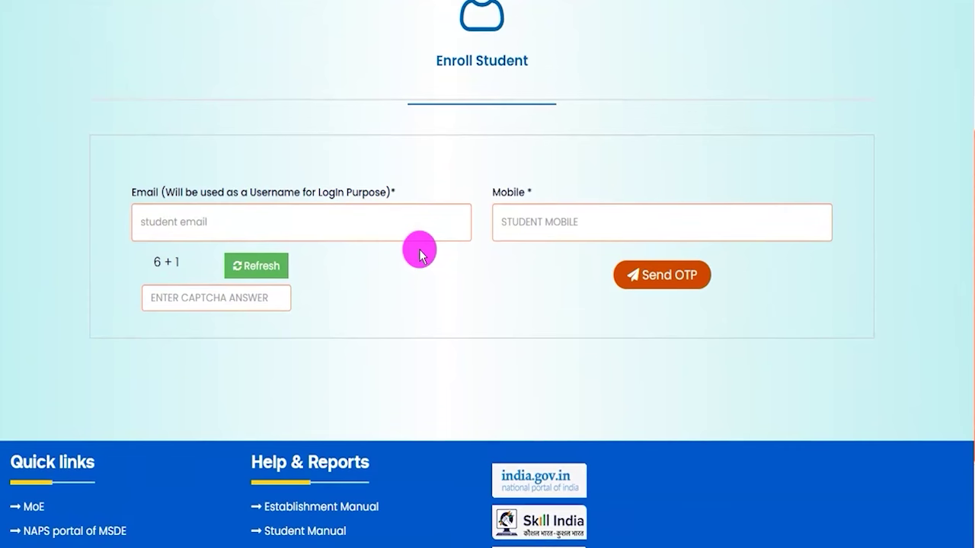
click(246, 219)
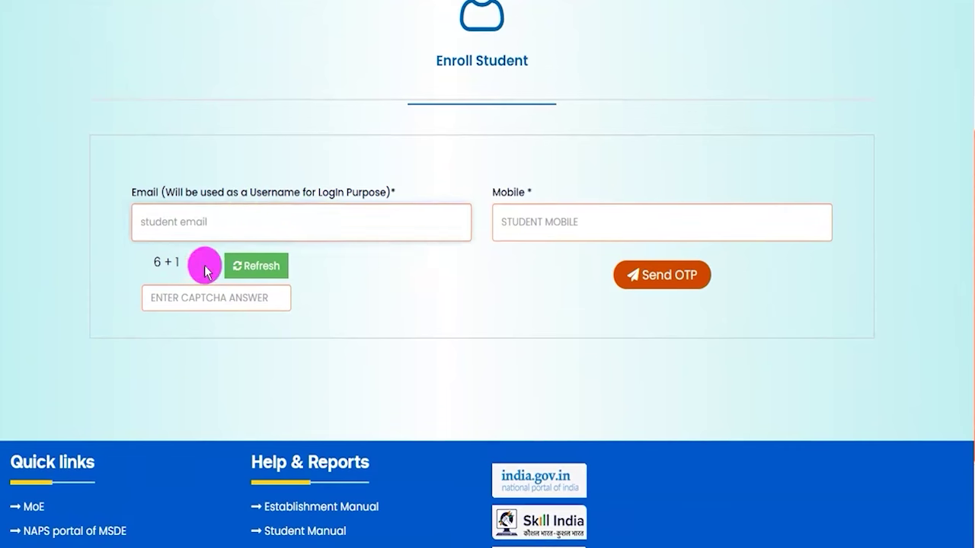
click(204, 299)
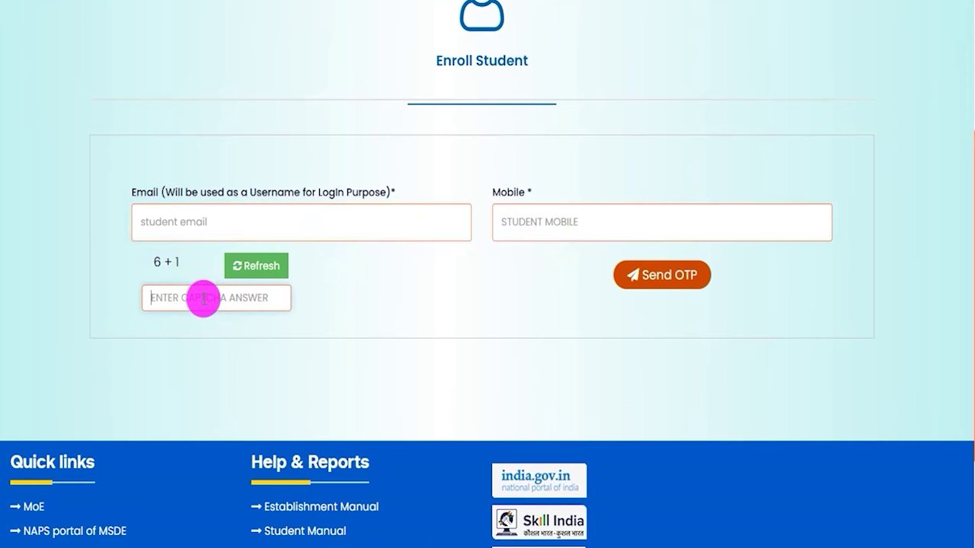
click(653, 284)
drag(146, 262, 175, 261)
drag(501, 262, 545, 265)
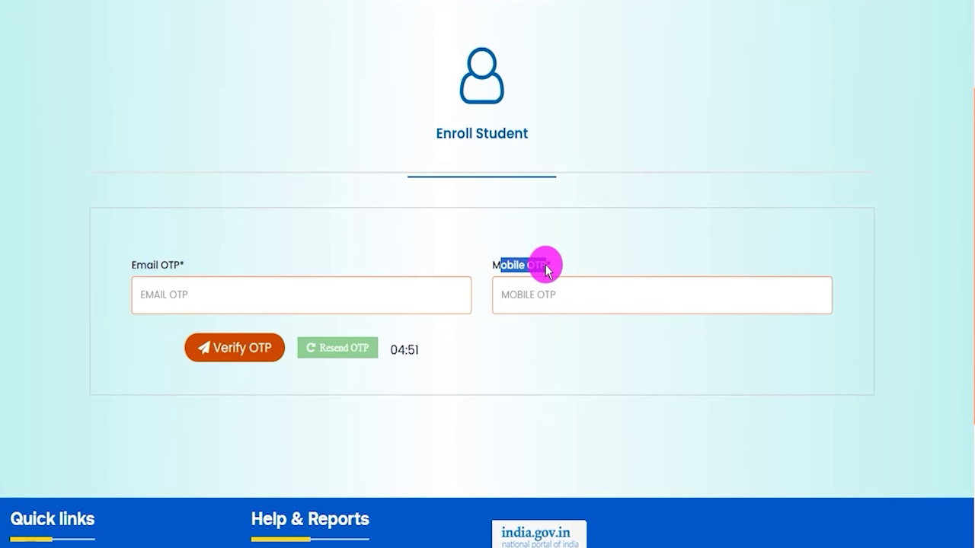
- Enter the Email OTP and Mobile OTP, then verify them to reach the Student Register form
click(213, 297)
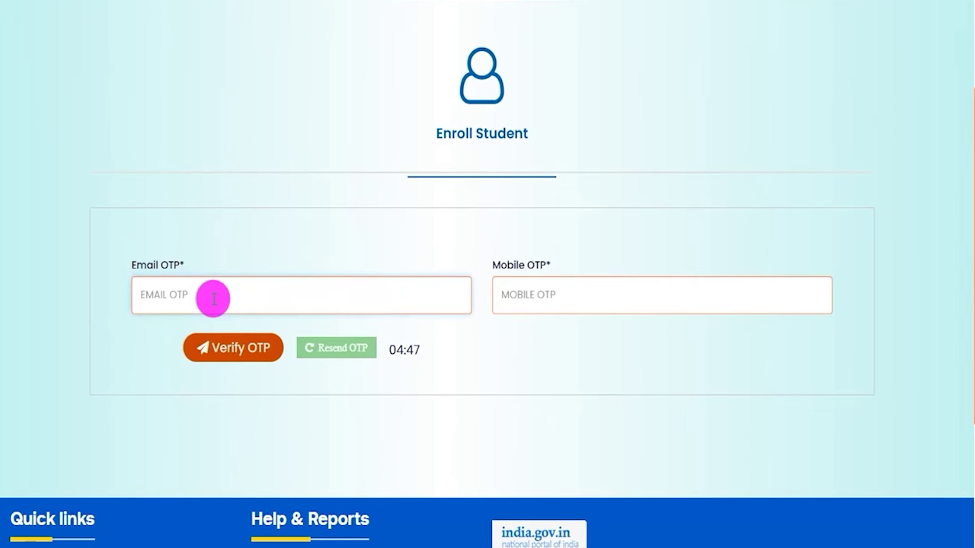
drag(147, 265, 162, 266)
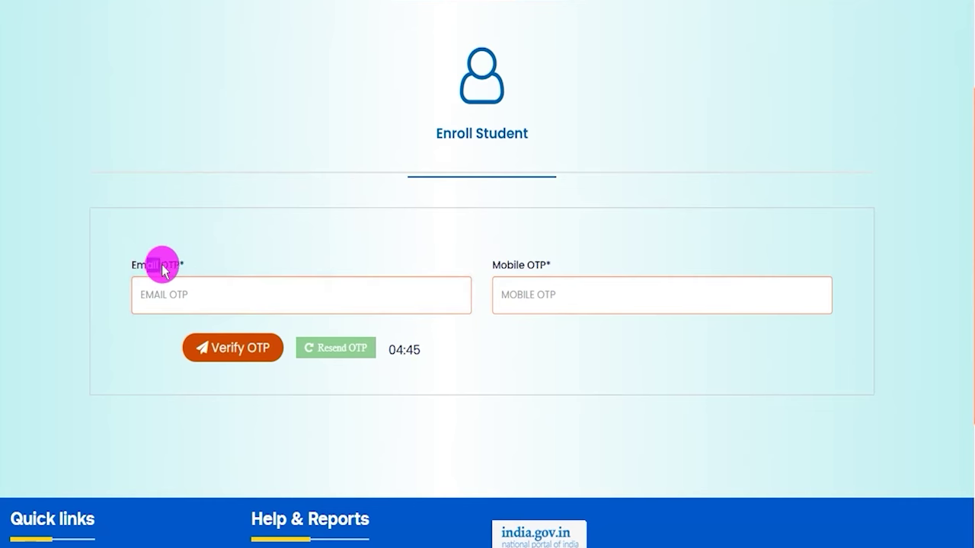
drag(502, 265, 553, 263)
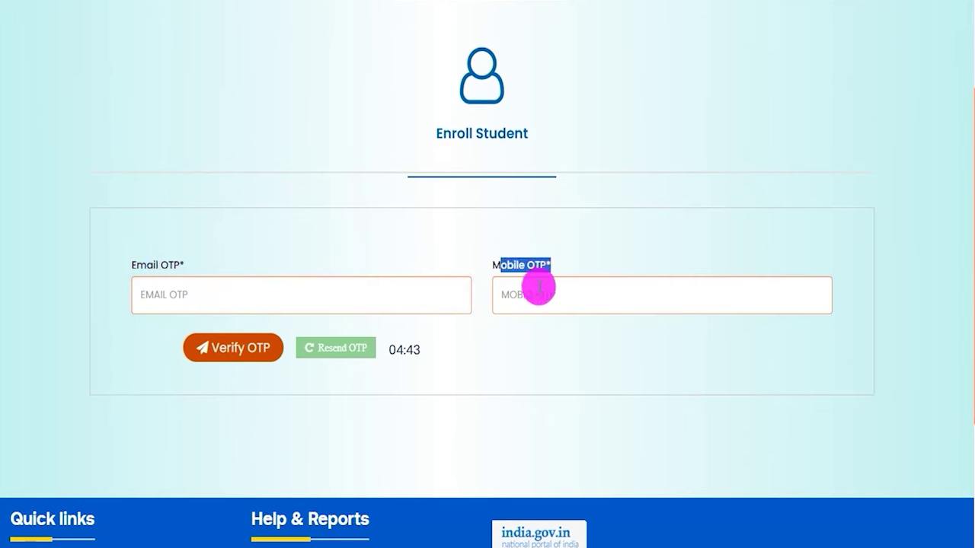
click(530, 294)
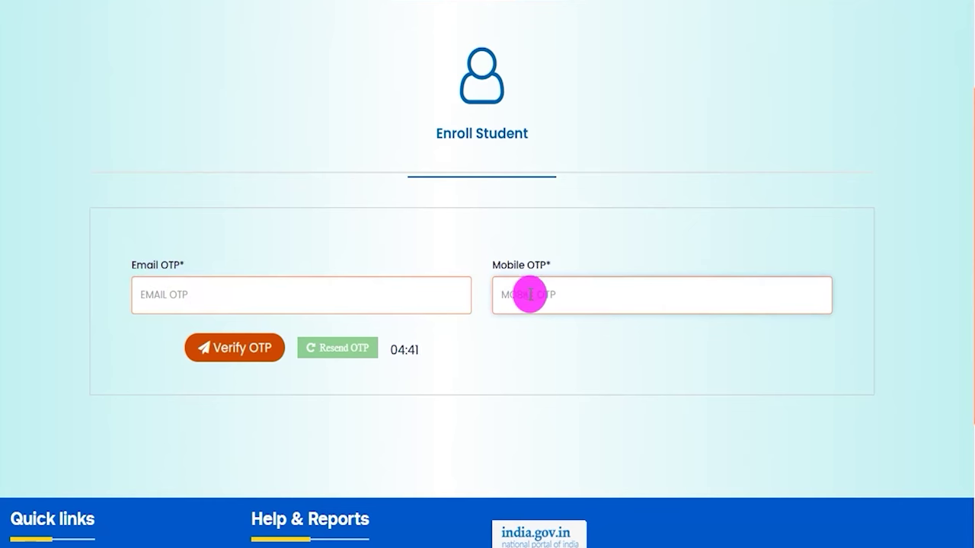
click(240, 353)
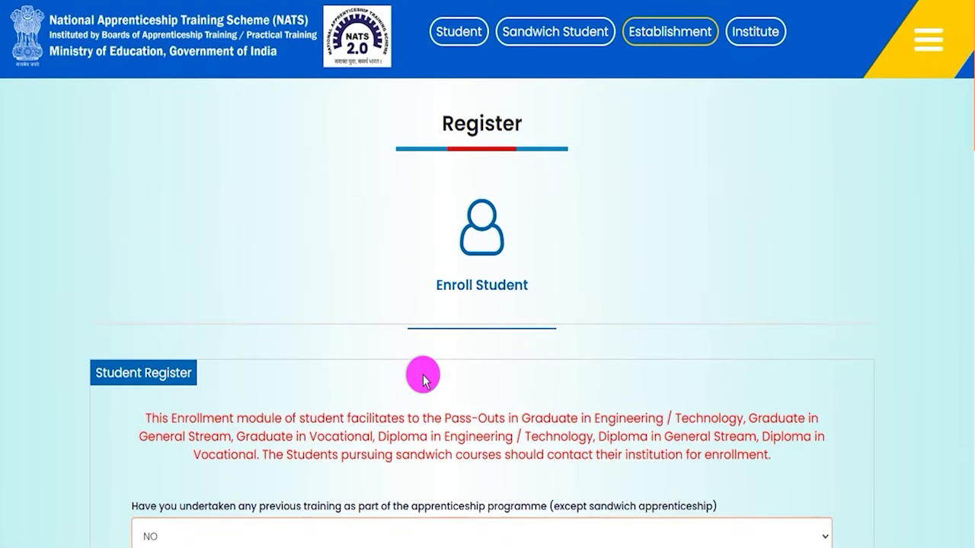
- Answer NO to previous apprenticeship training and work experience, and set the study mode to REGULAR
scroll(423, 377, down, 3)
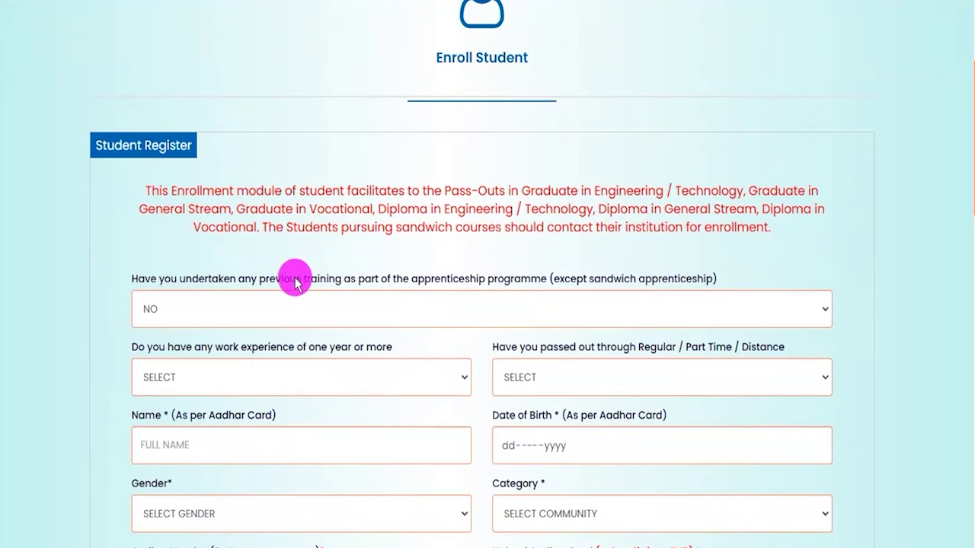
drag(281, 279, 523, 277)
click(412, 309)
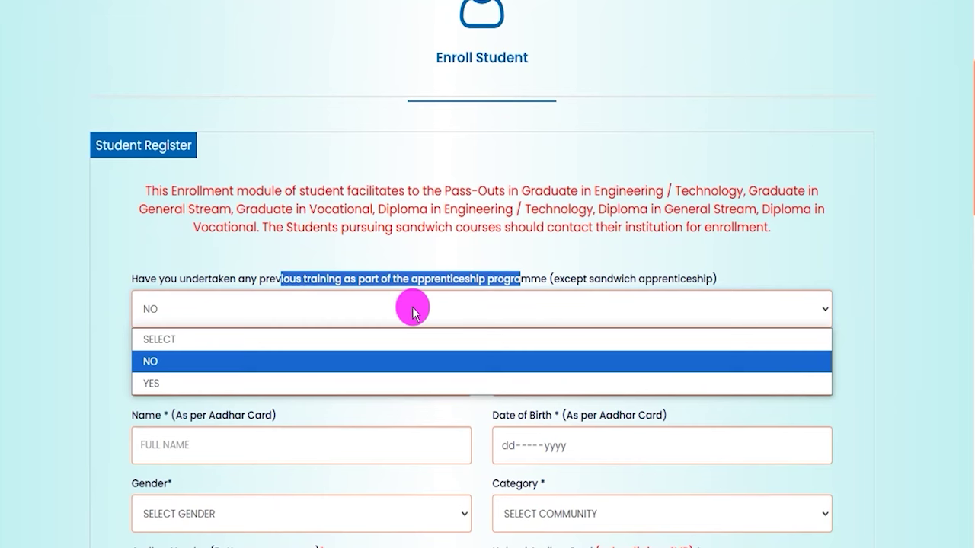
click(147, 361)
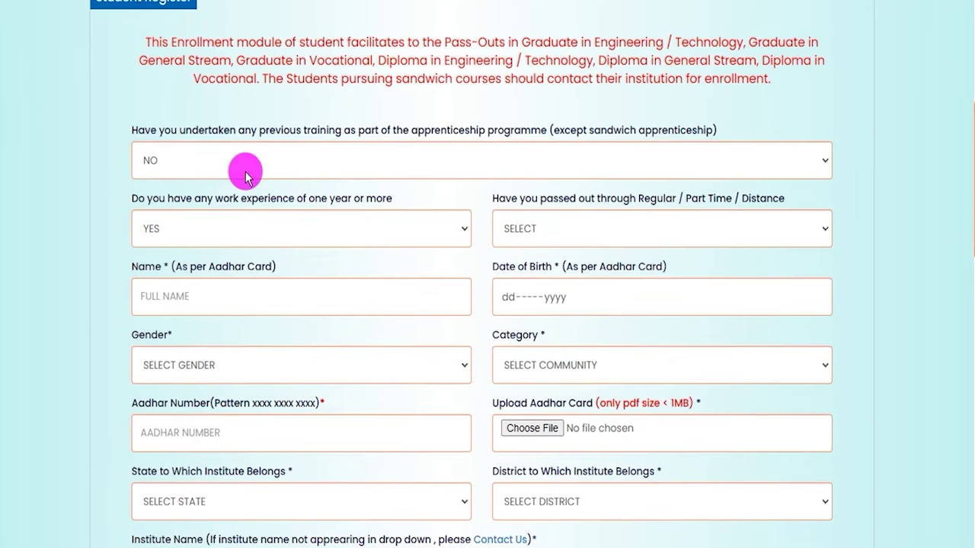
drag(146, 199, 375, 198)
click(252, 230)
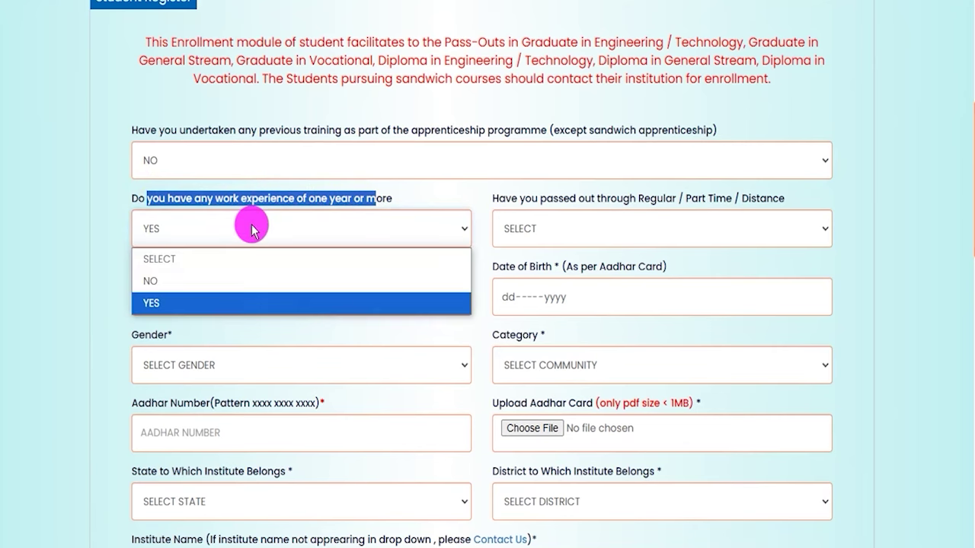
click(155, 281)
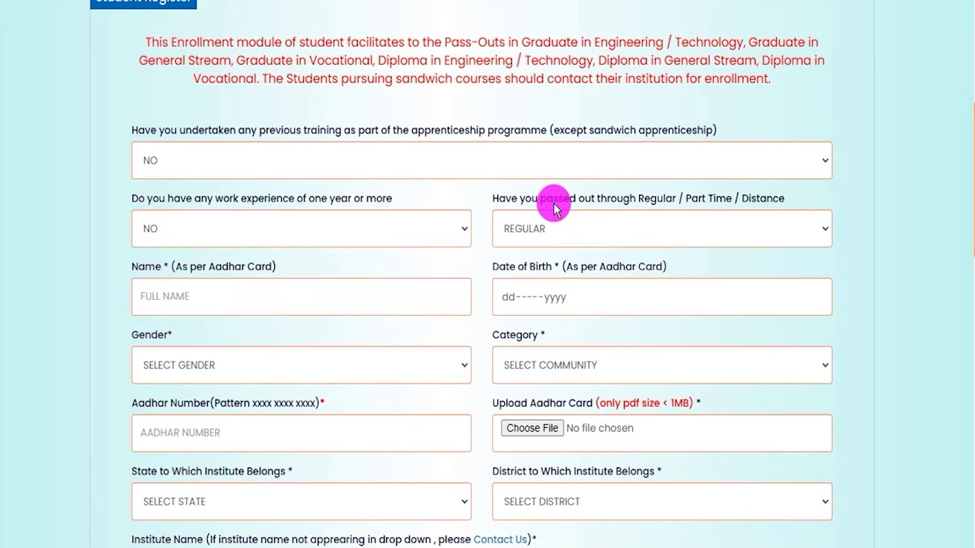
click(556, 231)
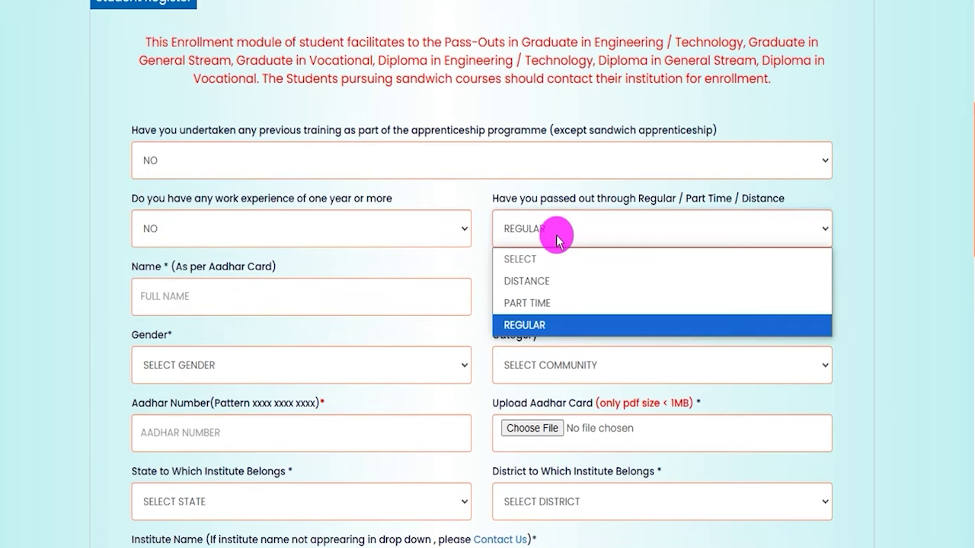
click(533, 324)
- Enter the student's name, set gender MALE and category SC, and fill the saved Aadhaar number
click(209, 303)
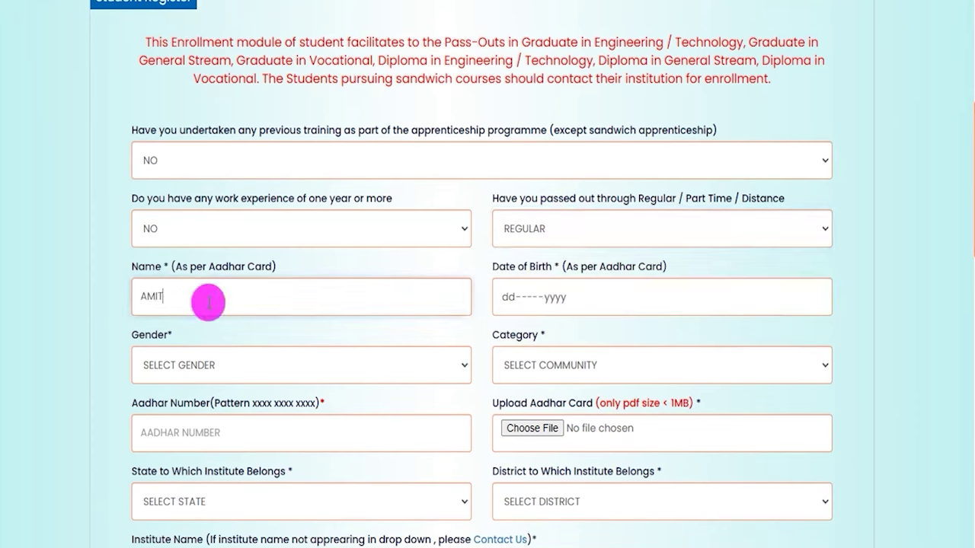
click(554, 300)
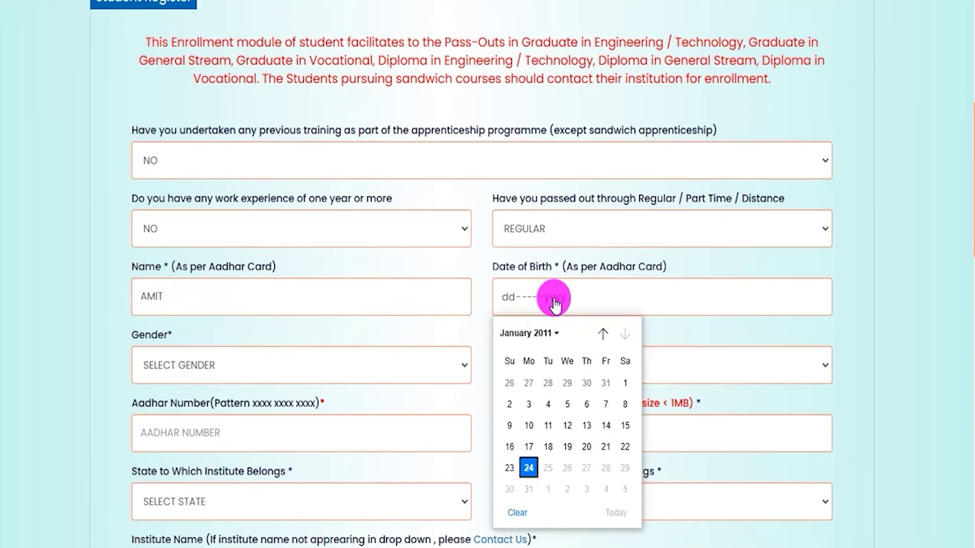
click(297, 375)
click(170, 435)
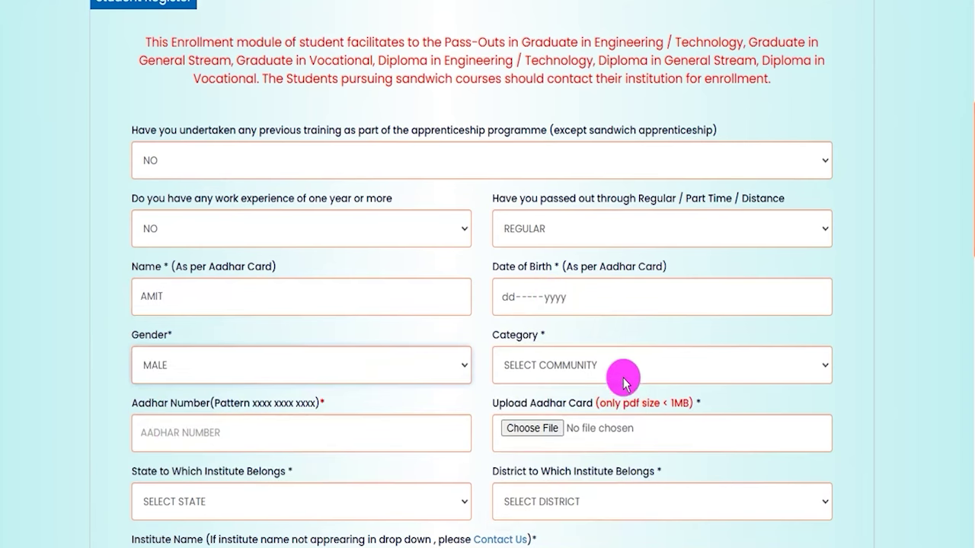
click(623, 377)
click(631, 460)
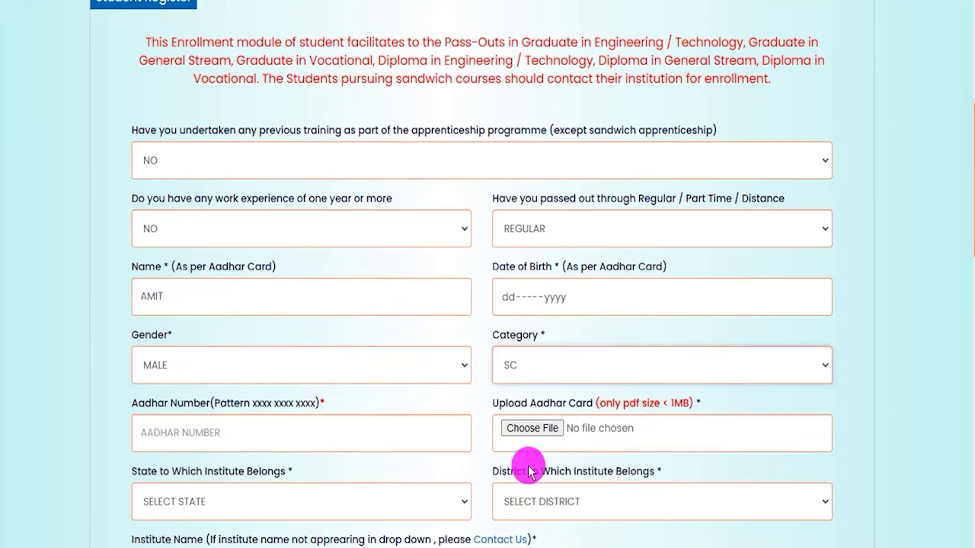
click(226, 441)
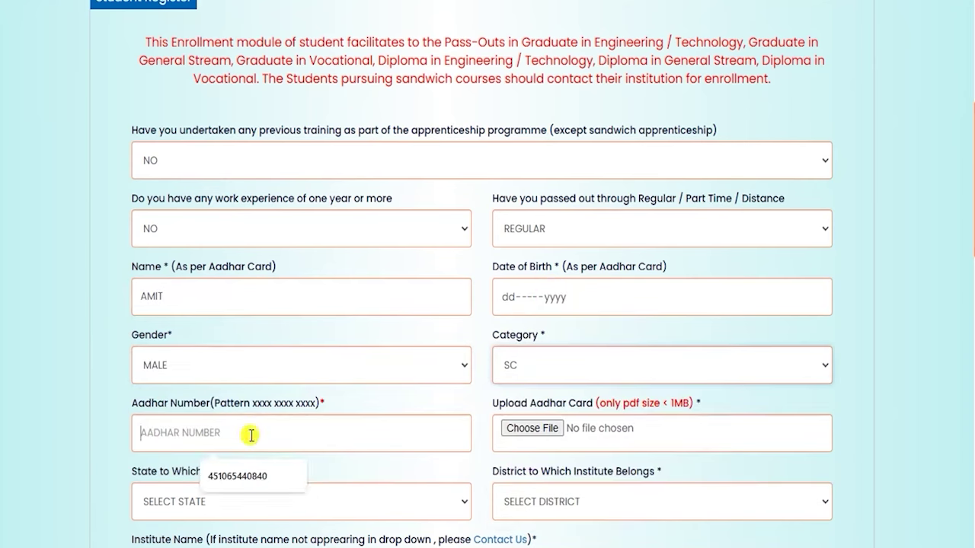
click(264, 487)
scroll(656, 435, down, 3)
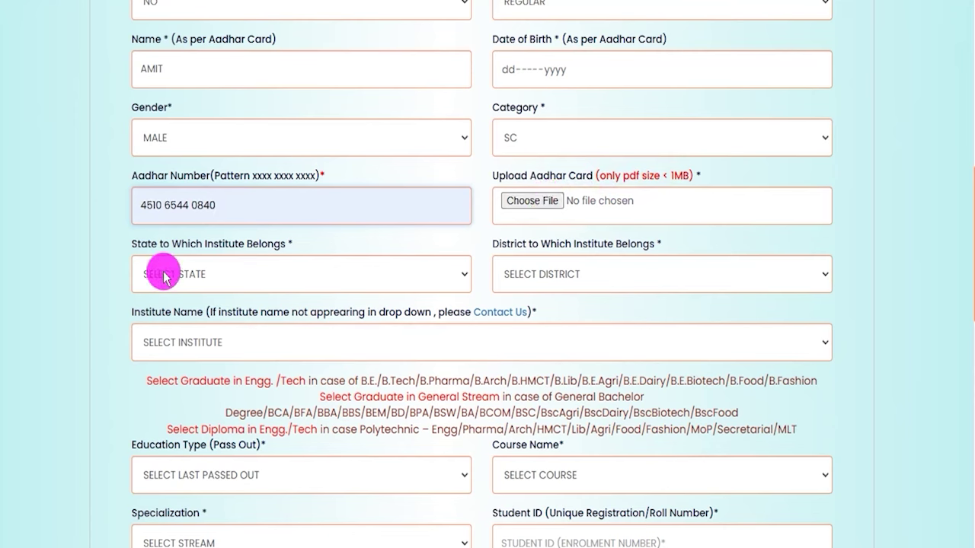
- Set the institute's state to UTTAR PRADESH and district to SAHARANPUR
click(211, 281)
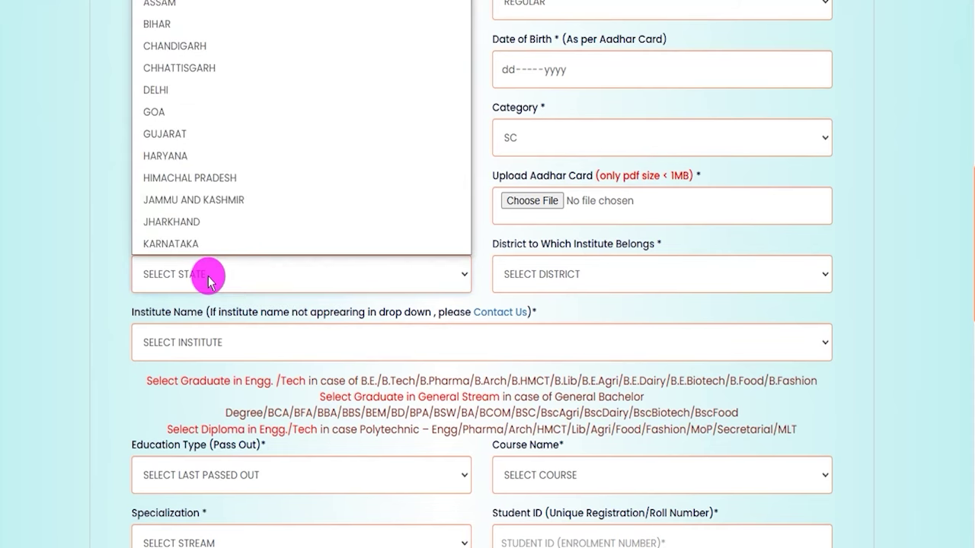
key(u)
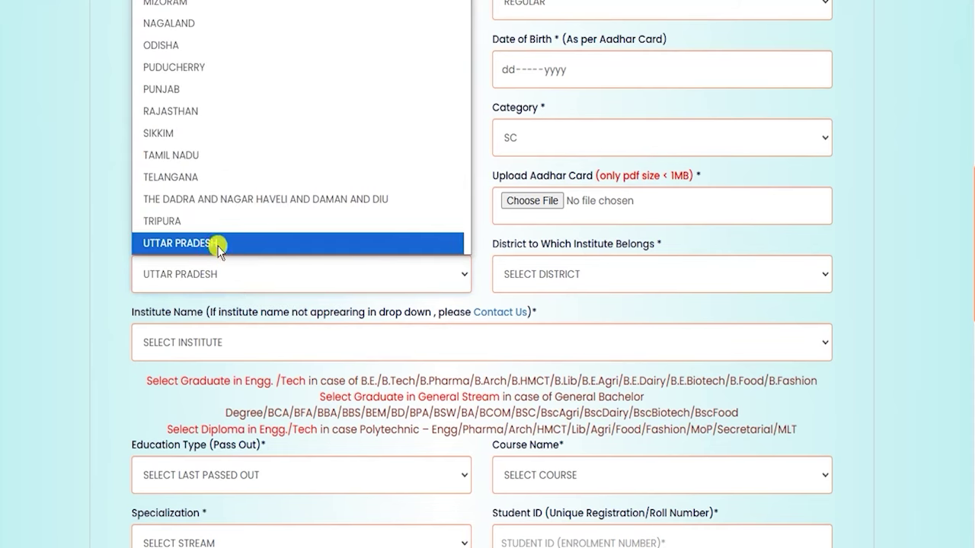
click(218, 244)
click(578, 282)
key(s)
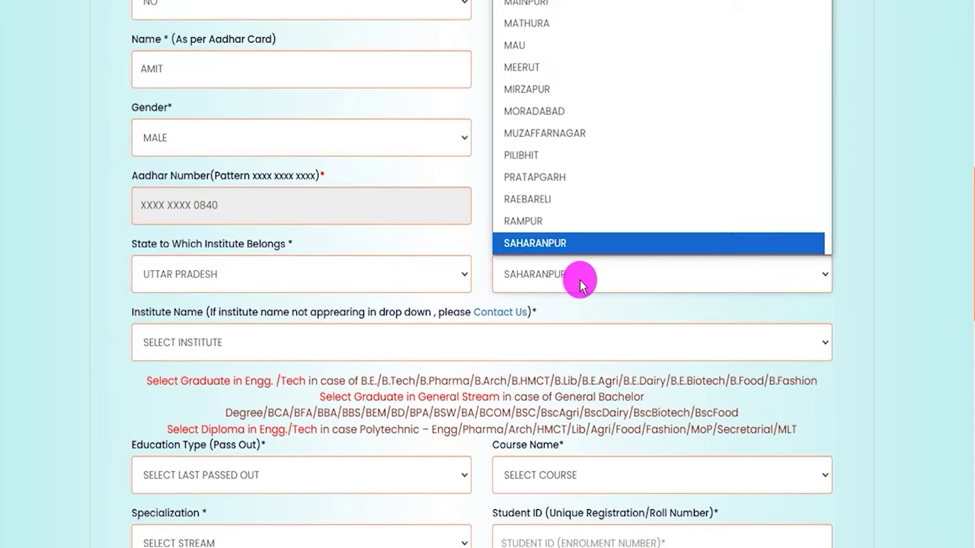
click(578, 245)
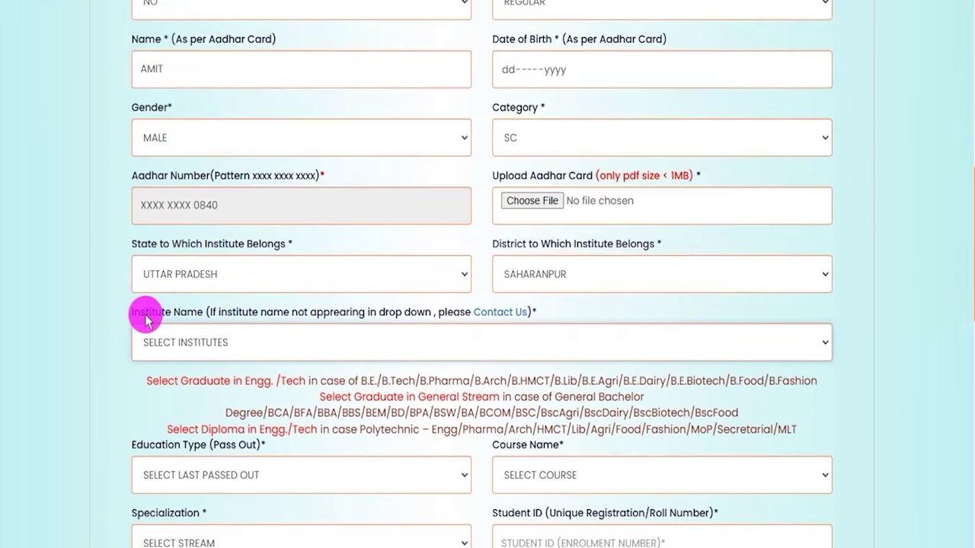
- Choose ASIAN COLLEGE OF LAW, SARSAWA as the Institute Name
drag(151, 315, 283, 315)
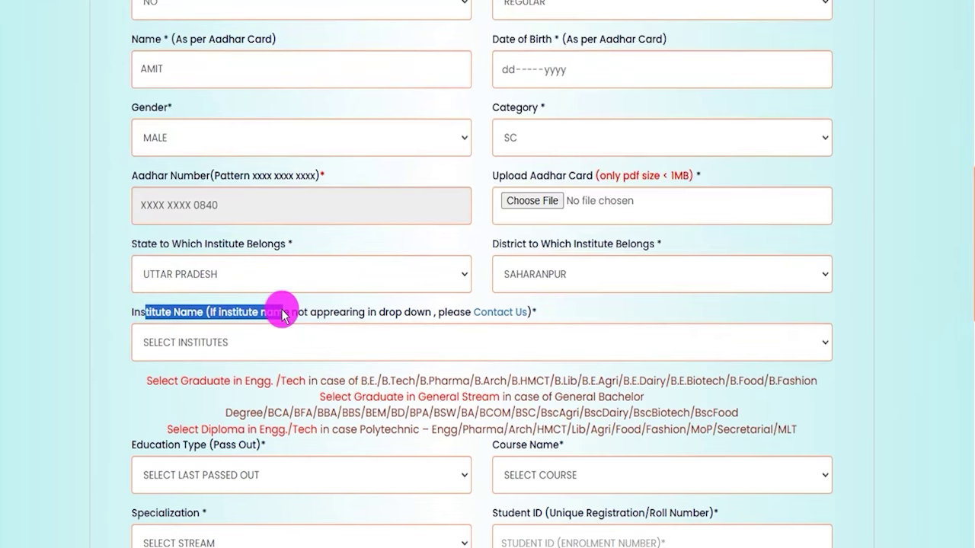
click(294, 348)
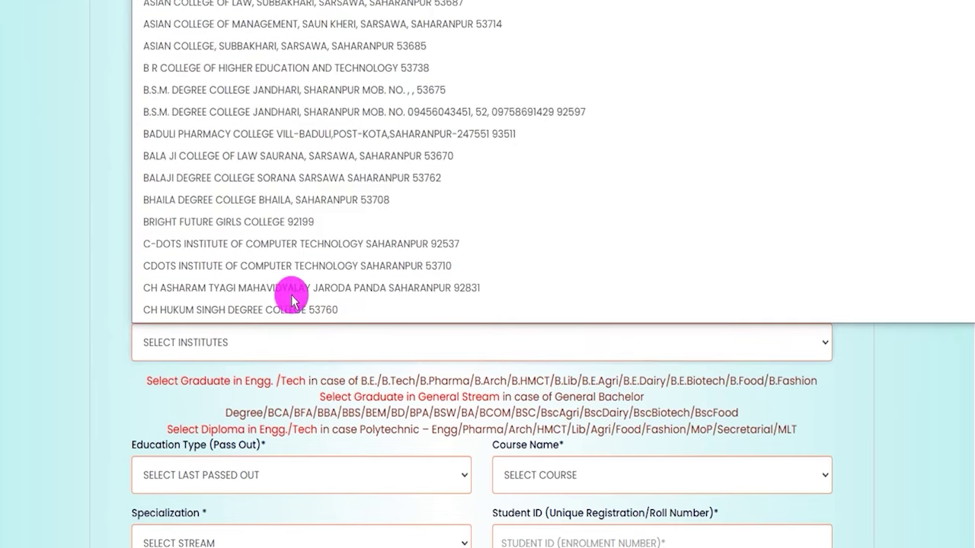
click(240, 6)
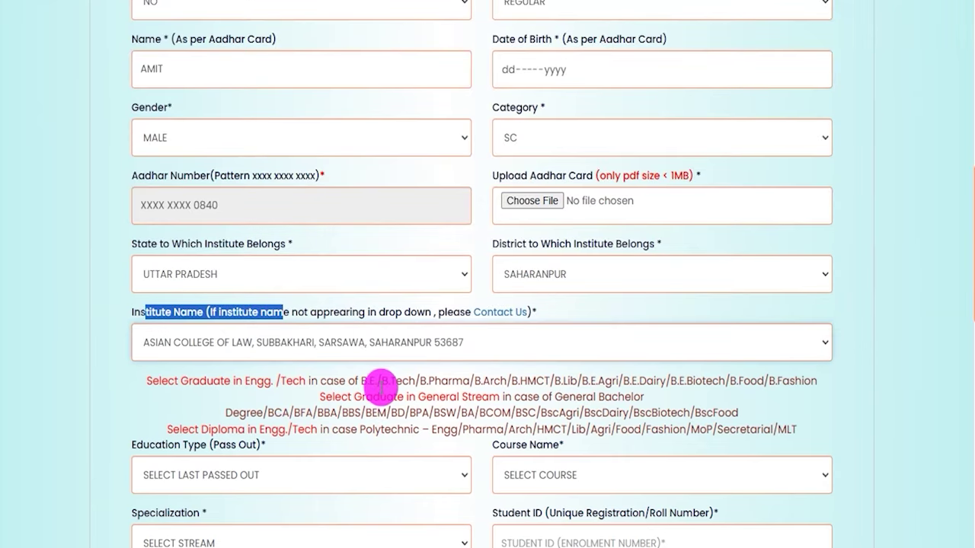
click(372, 438)
scroll(372, 441, down, 3)
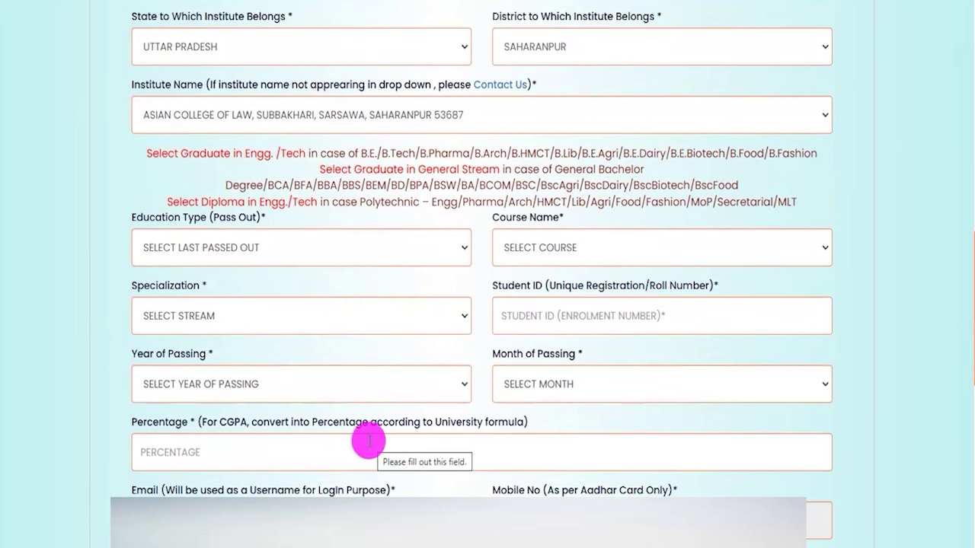
drag(161, 217, 236, 255)
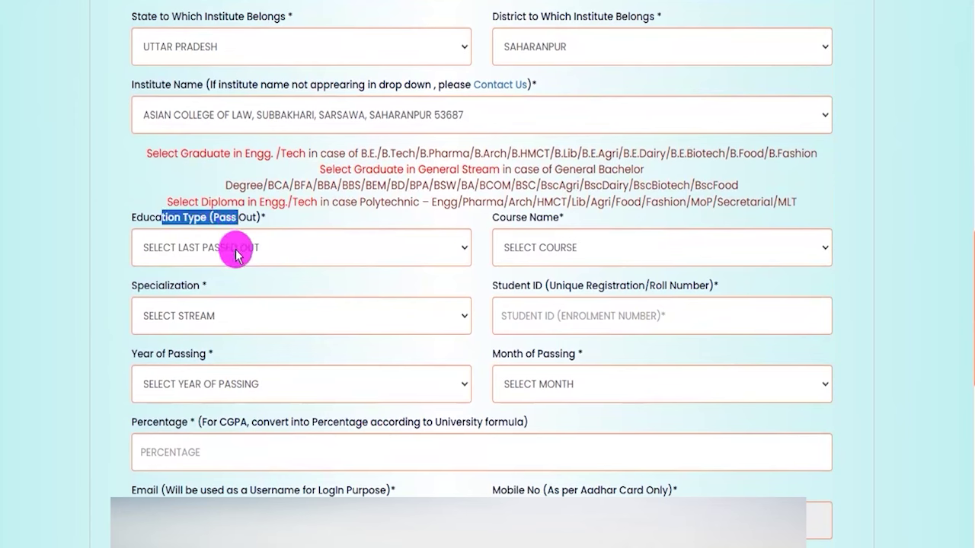
click(236, 255)
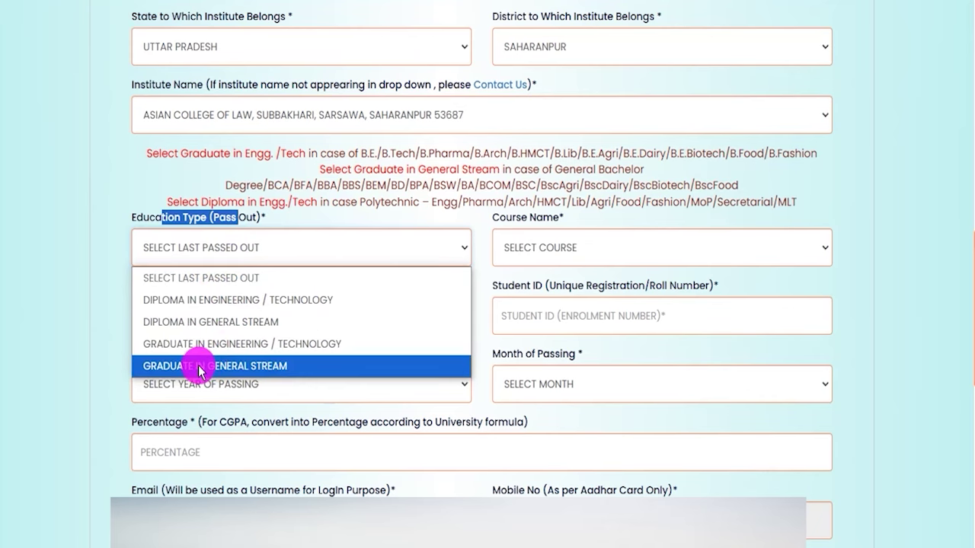
- Set education type Graduate in Engineering / Technology, course B ARCH, specialization ARCHITECTURAL ASSISTANT
click(251, 340)
click(553, 357)
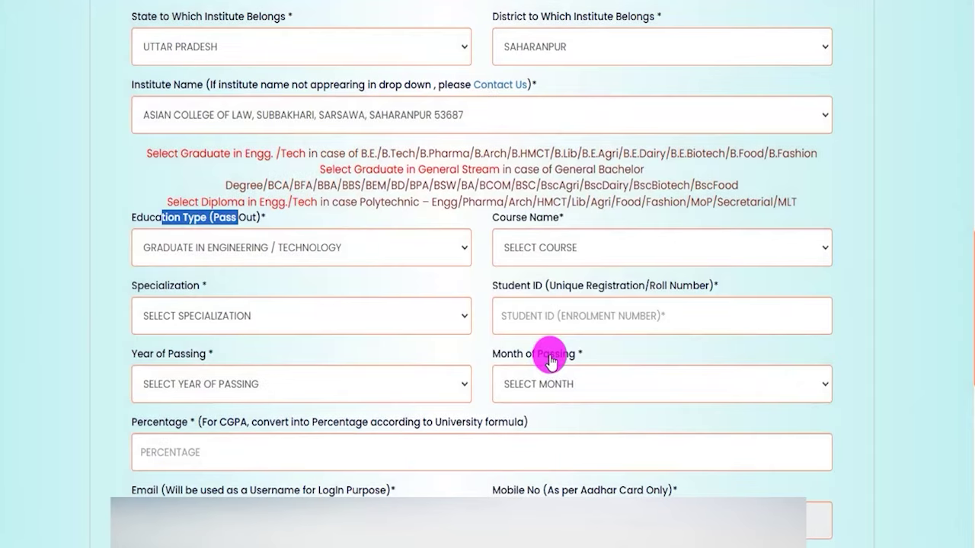
click(553, 248)
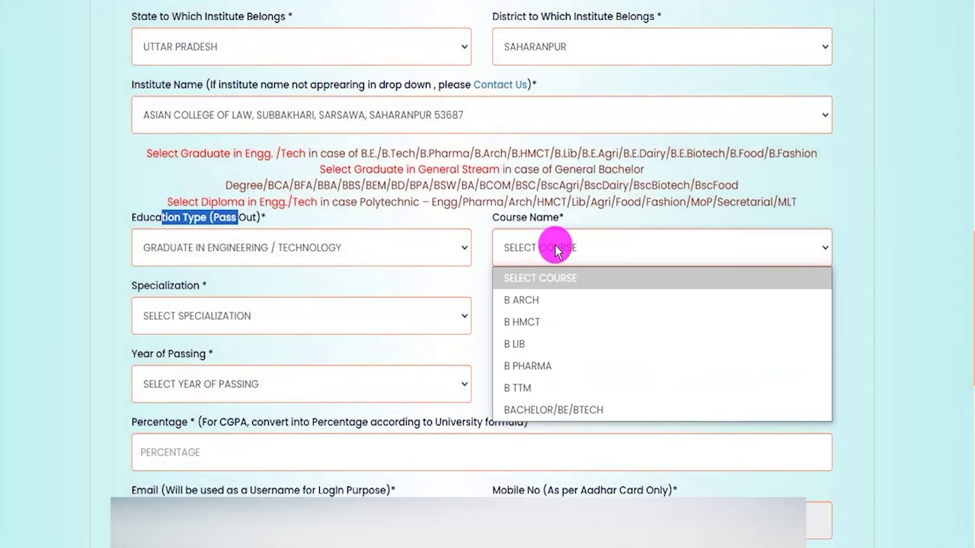
click(533, 301)
click(246, 321)
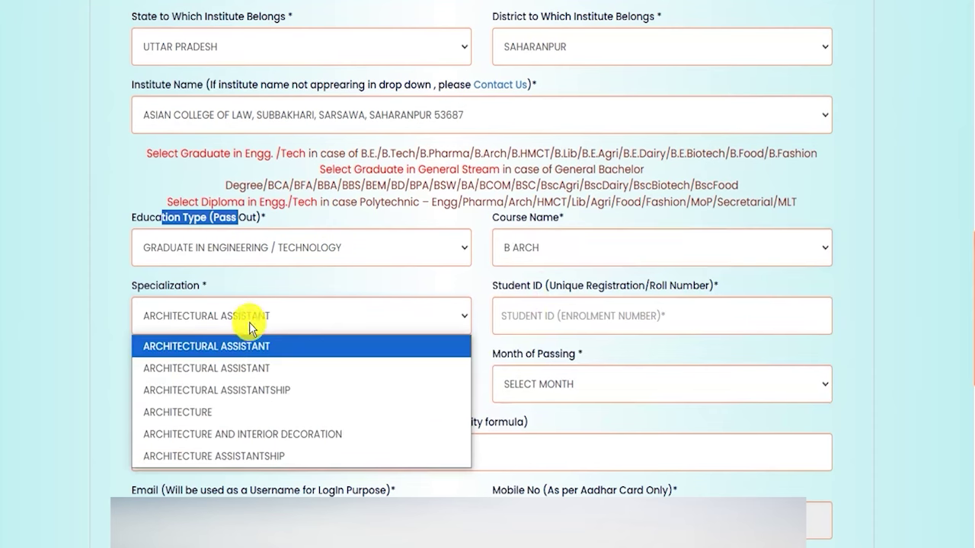
click(229, 368)
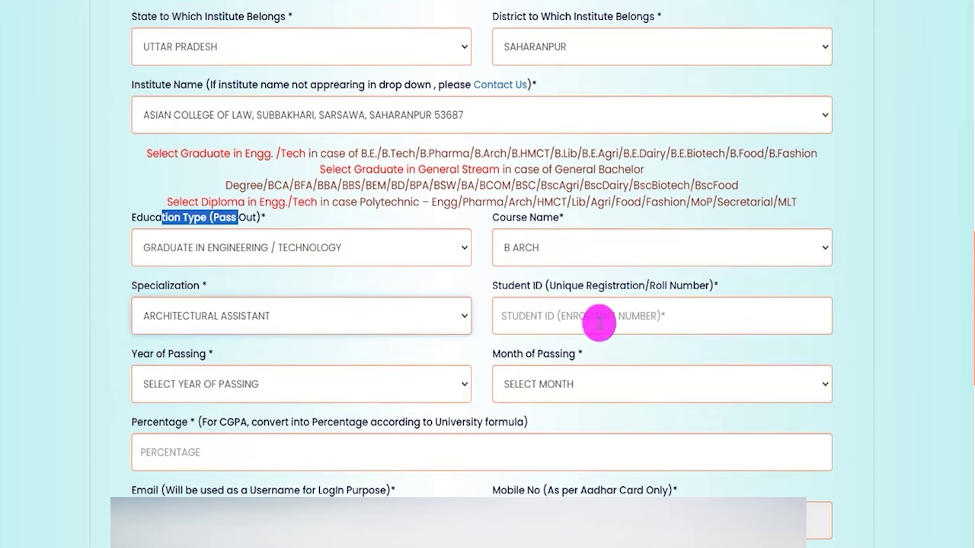
- Set the passing year to 2022 and the passing month to JANUARY
click(565, 319)
drag(502, 286, 615, 295)
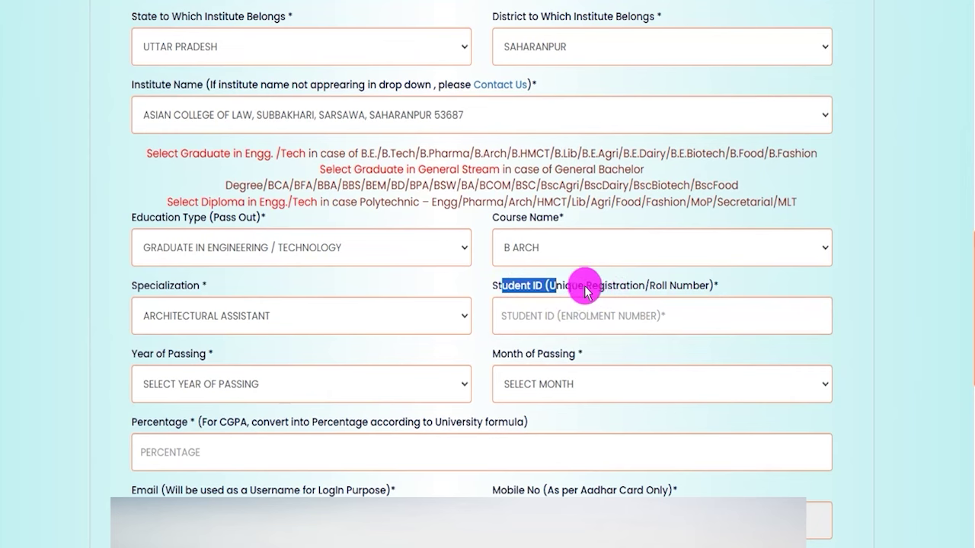
click(583, 291)
drag(582, 291, 633, 285)
click(594, 309)
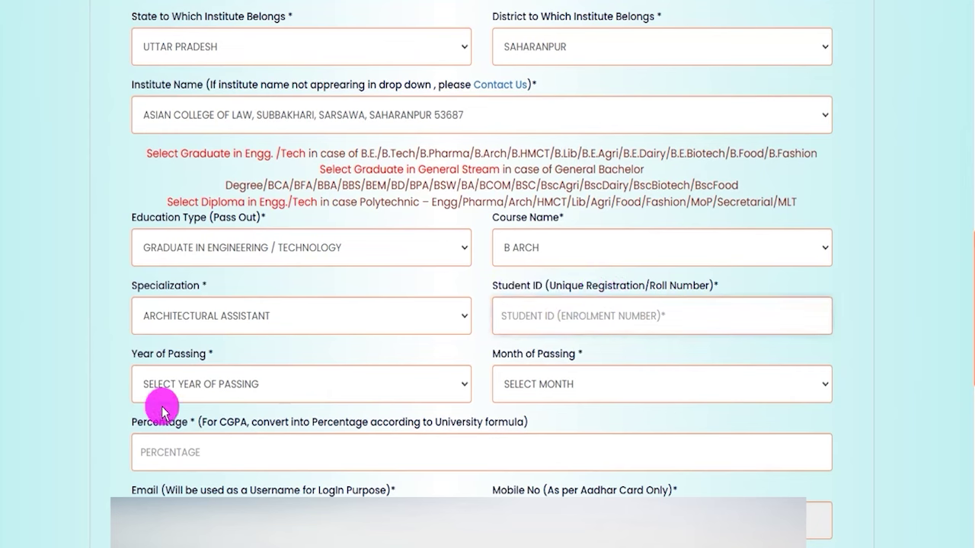
click(183, 392)
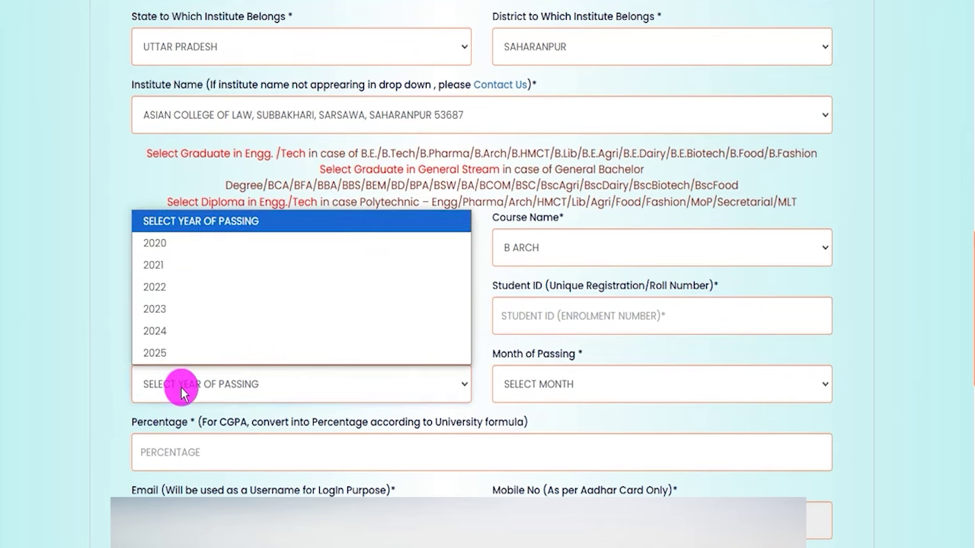
click(163, 288)
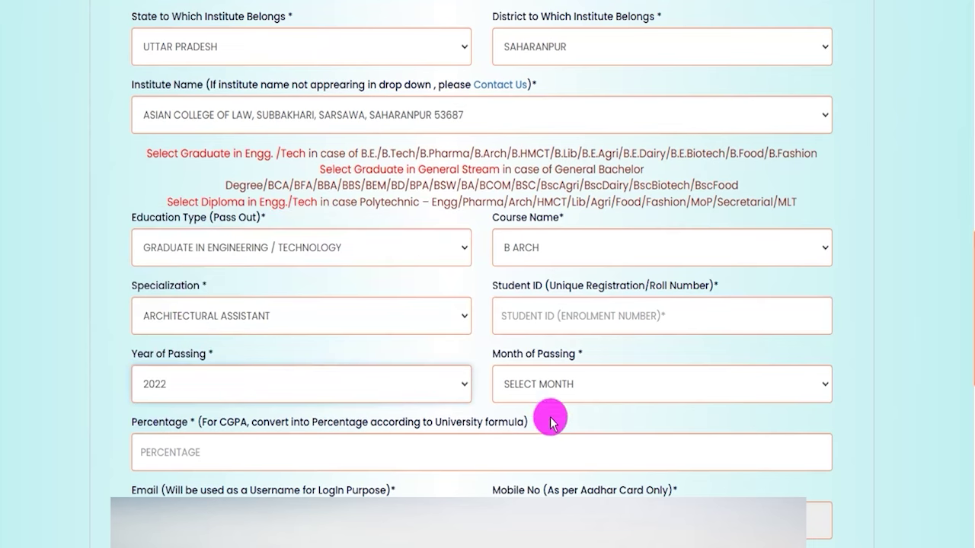
click(565, 390)
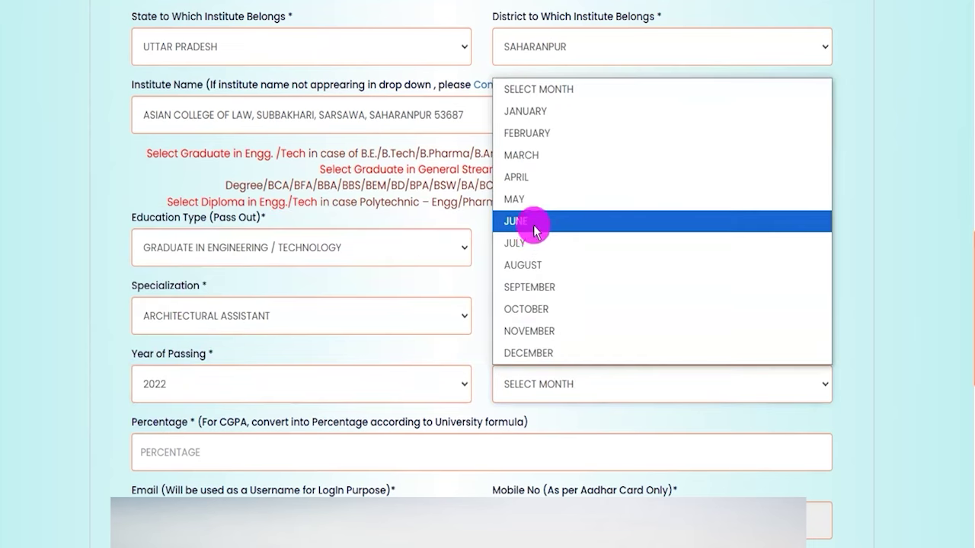
click(528, 113)
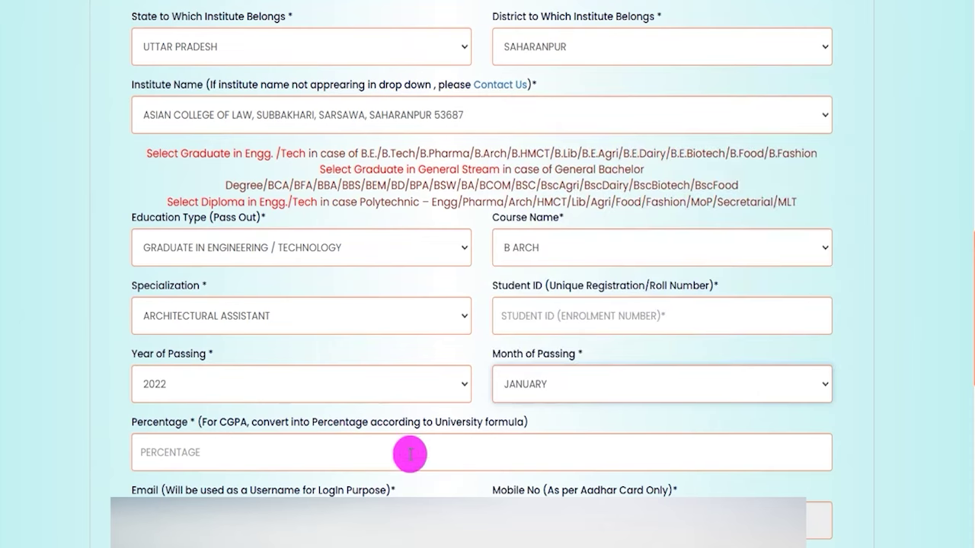
- Copy the saved account password from the note into the confirmation field and answer the 9 + 1 captcha
scroll(410, 454, up, 1)
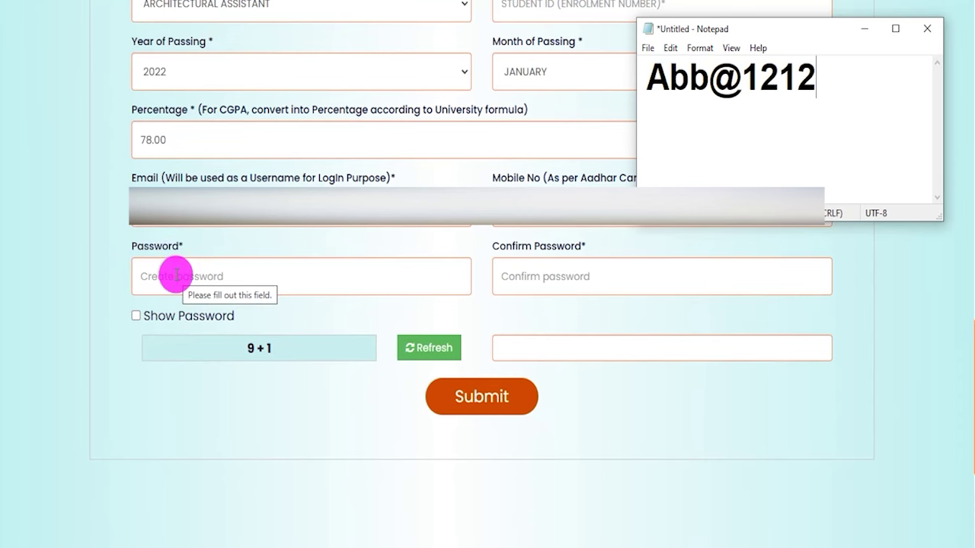
click(653, 72)
drag(654, 73, 816, 76)
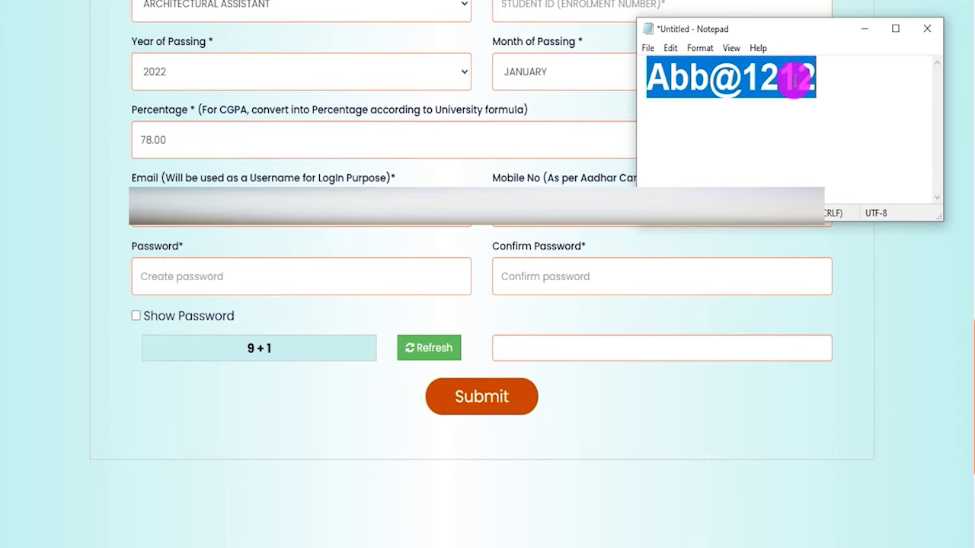
click(515, 277)
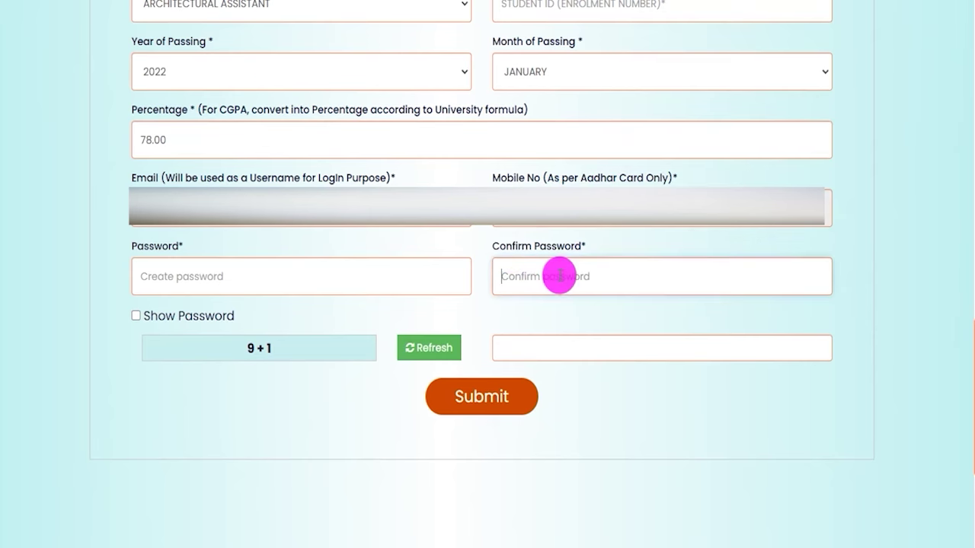
drag(246, 347, 290, 352)
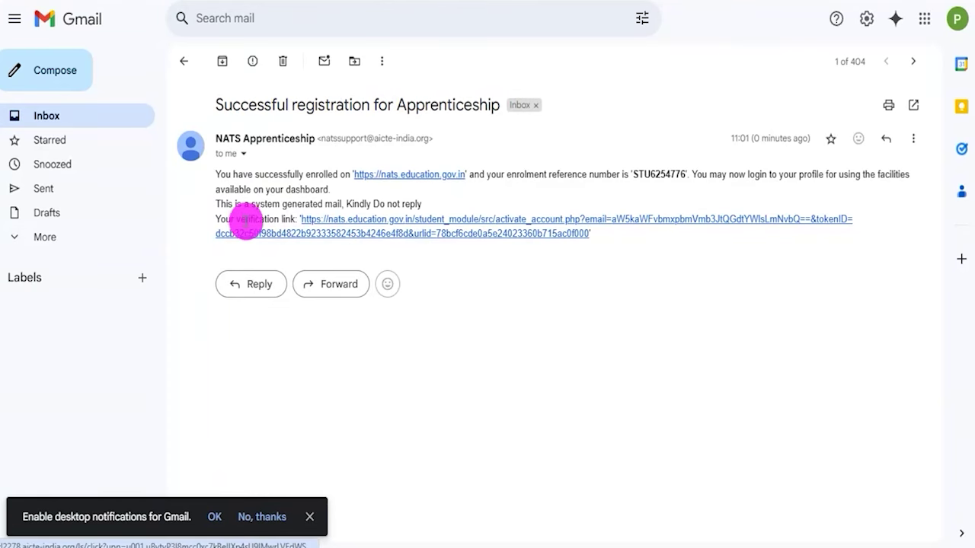
- Open the verification link in the 'Successful registration for Apprenticeship' email
drag(230, 220, 281, 218)
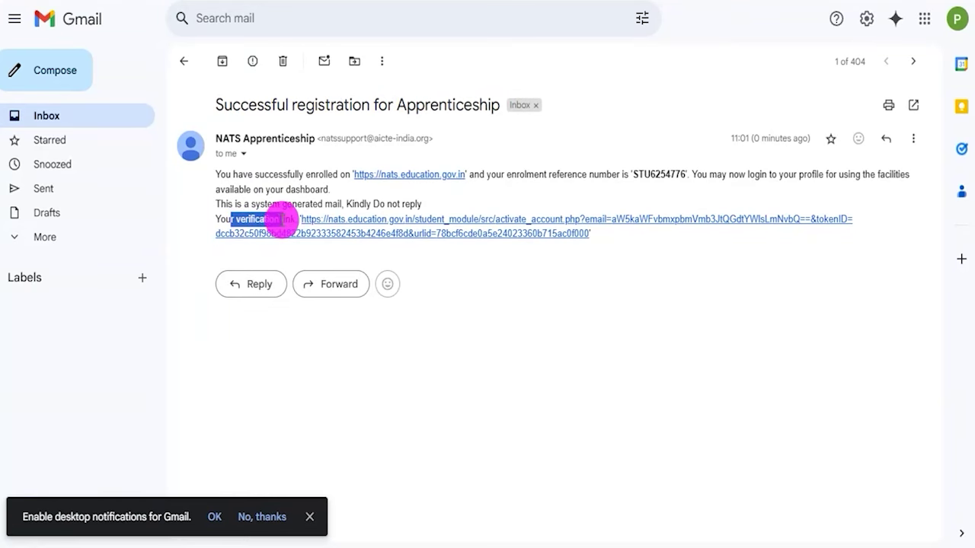
click(407, 225)
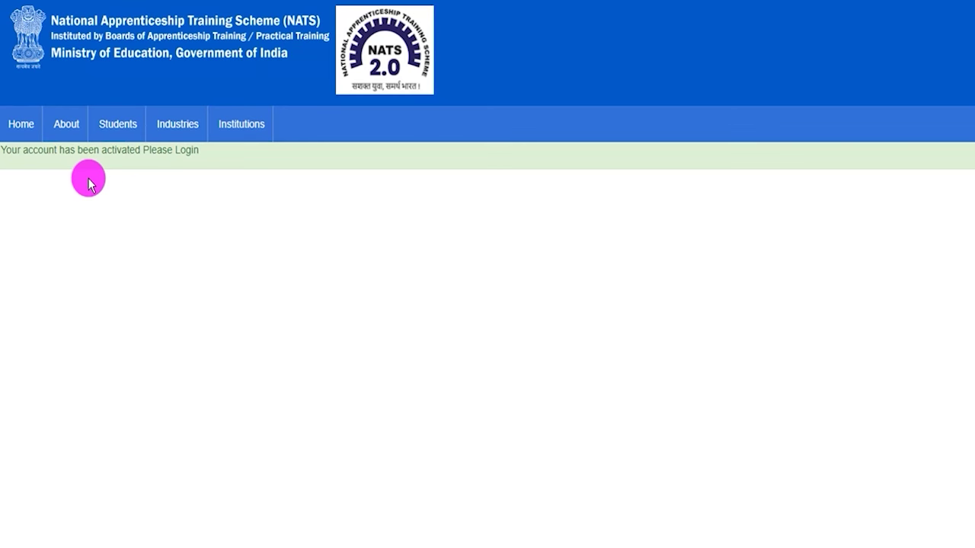
- Go from the activation page via Home and Student to the Student Login form and sign in
drag(38, 149, 144, 151)
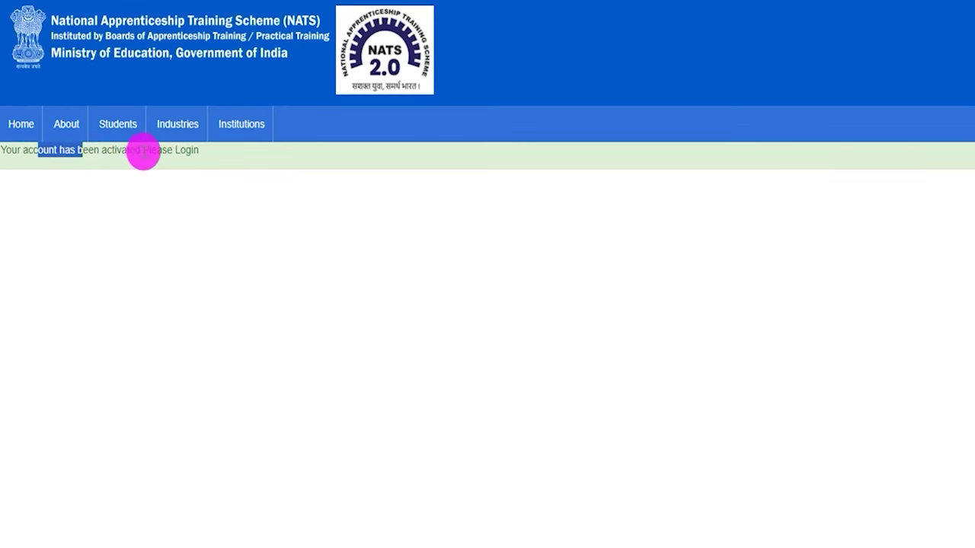
click(144, 151)
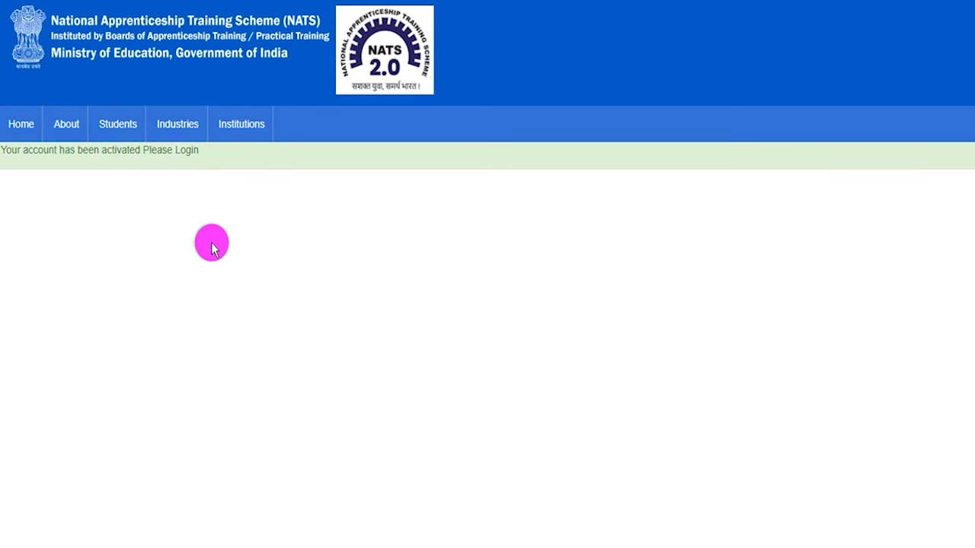
click(22, 124)
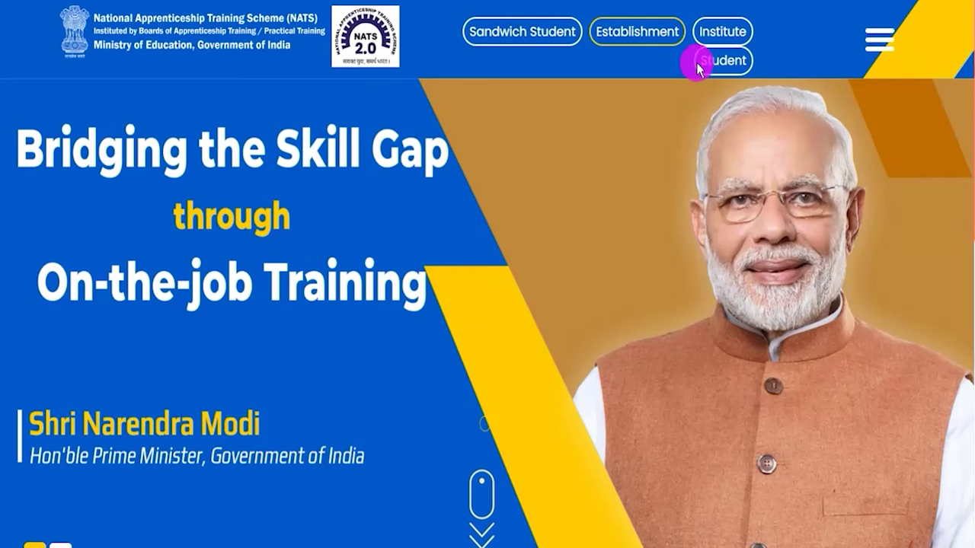
click(713, 64)
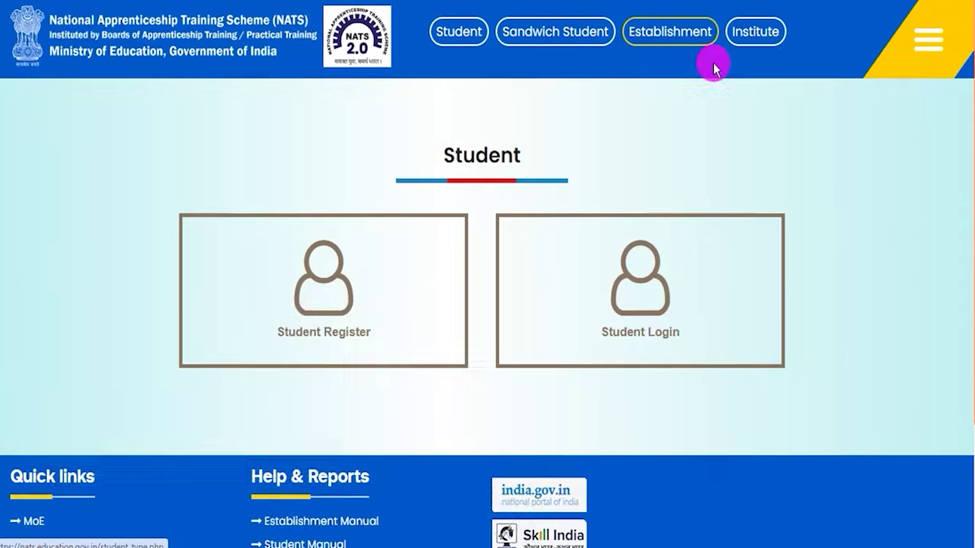
click(644, 307)
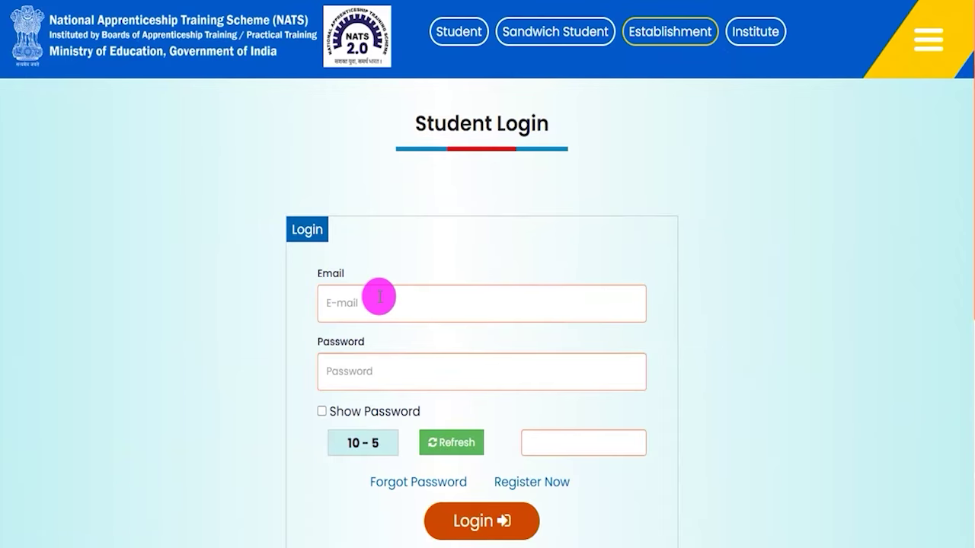
drag(330, 341, 368, 342)
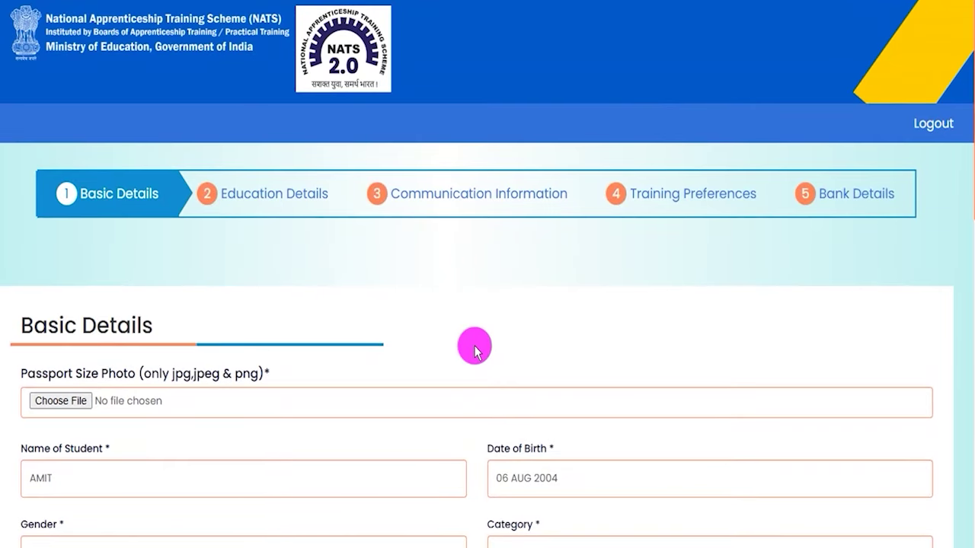
- Upload the 38KB JPG file as the Passport Size Photo on Basic Details
scroll(474, 349, down, 2)
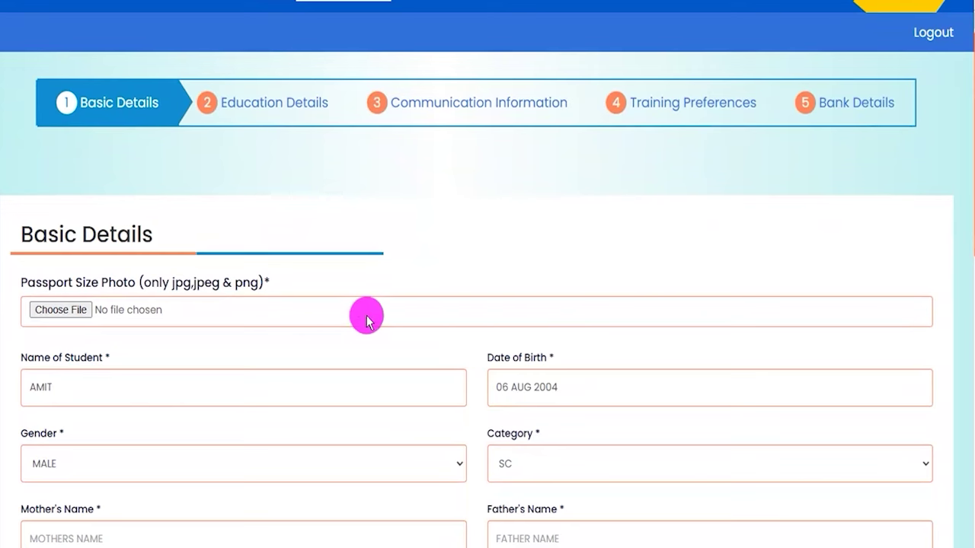
drag(35, 282, 253, 288)
click(173, 289)
click(80, 312)
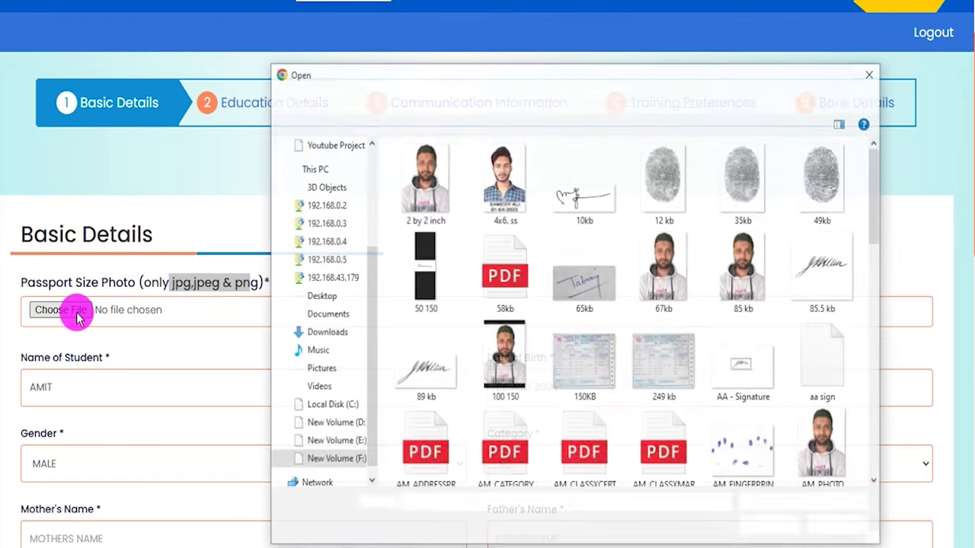
scroll(505, 304, down, 10)
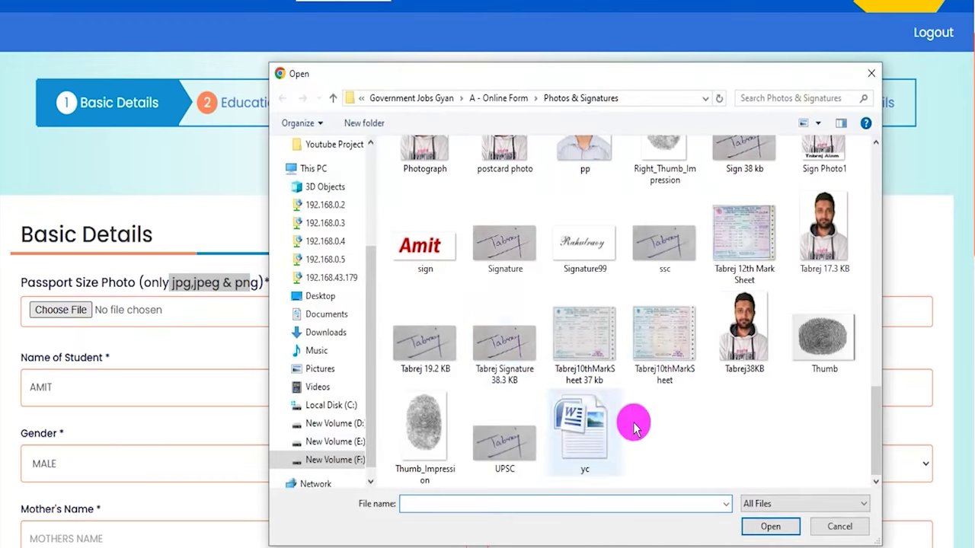
double_click(739, 344)
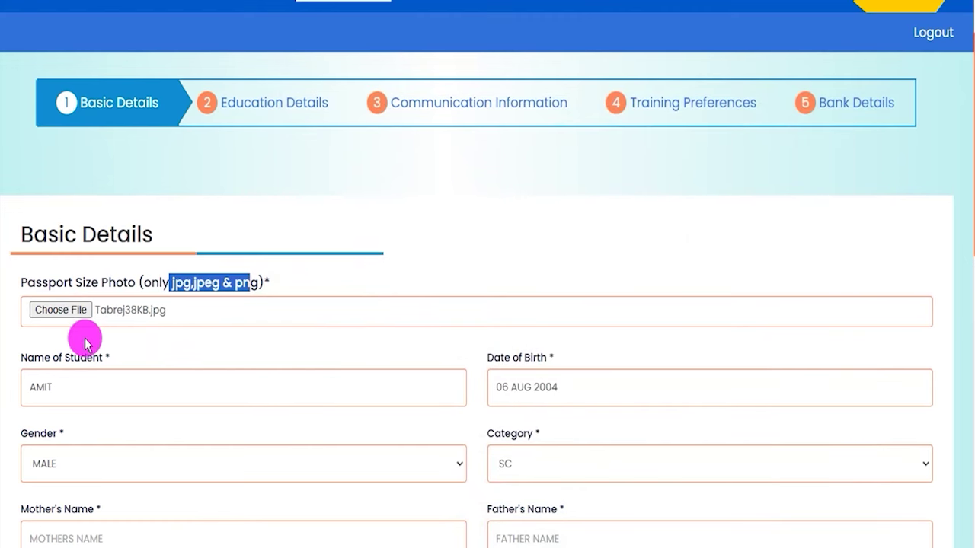
drag(44, 357, 80, 357)
drag(504, 358, 541, 359)
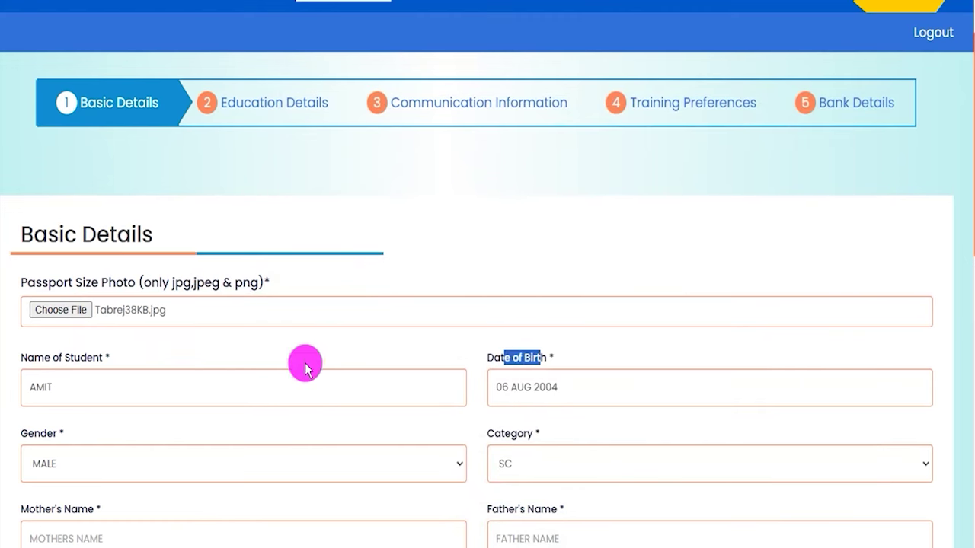
- Fill the mother's and father's names from the saved suggestions
click(501, 435)
drag(501, 438, 510, 437)
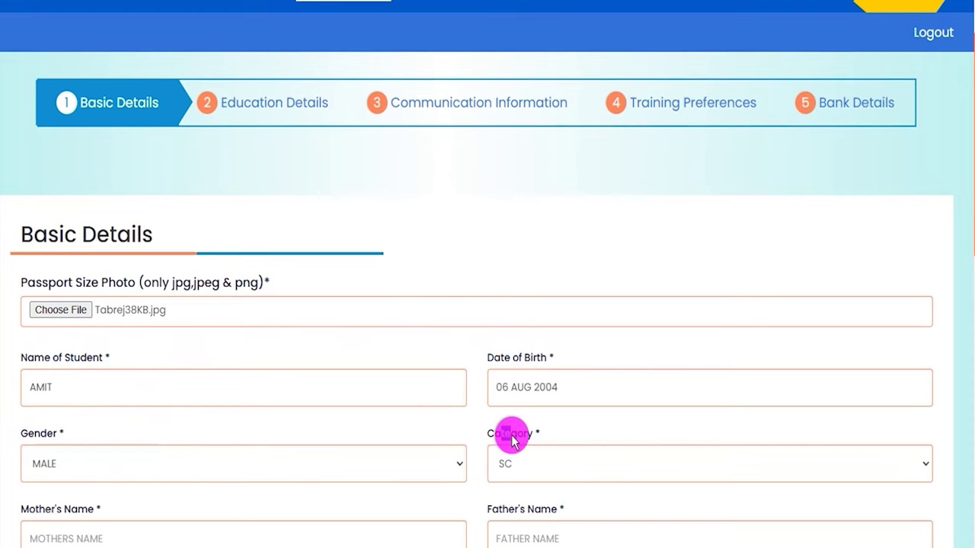
scroll(496, 433, down, 2)
click(100, 445)
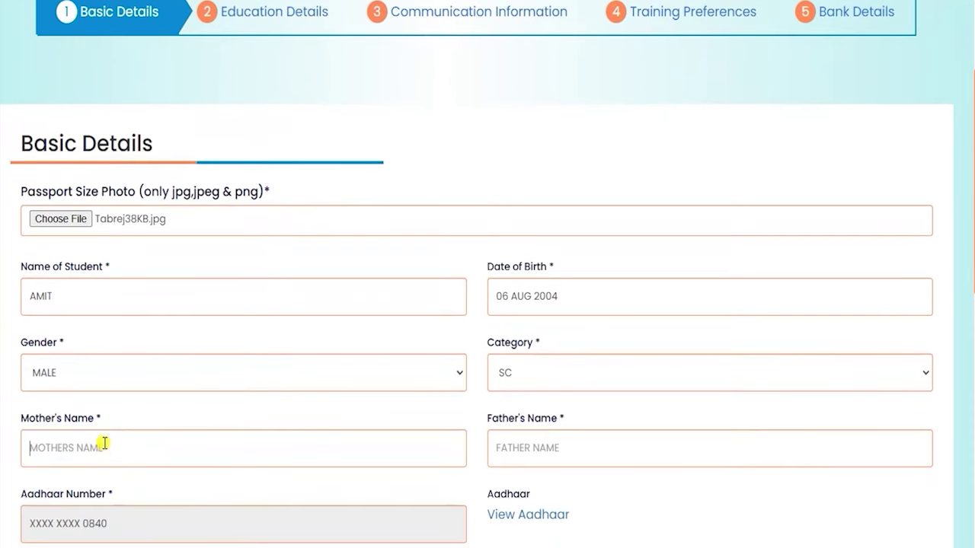
click(116, 493)
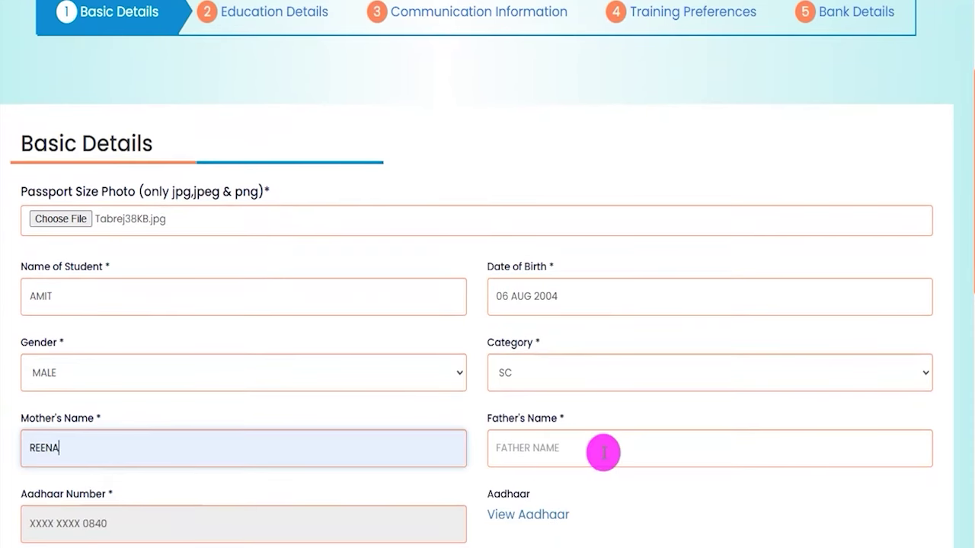
click(550, 447)
click(587, 500)
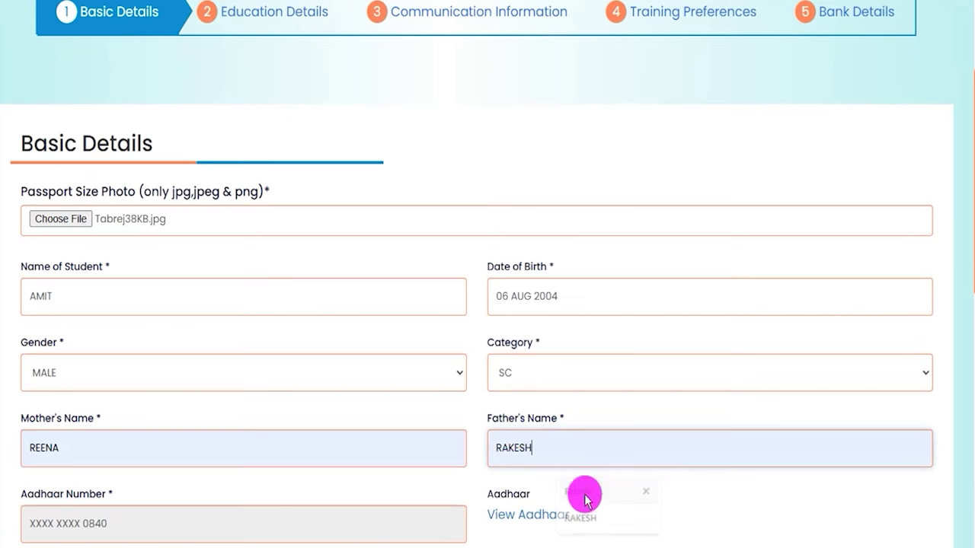
click(474, 489)
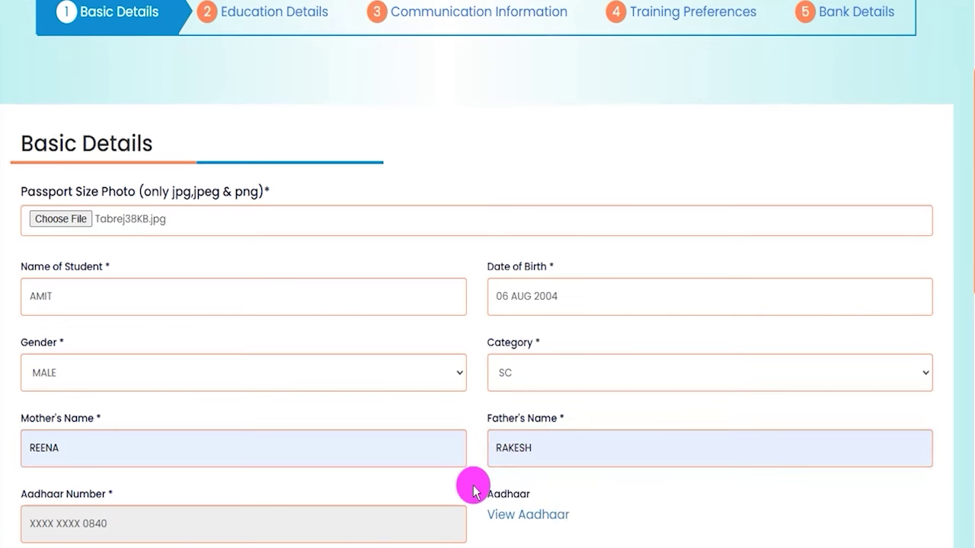
- Set Minority and Person with Disability to NO, then save and continue to Education Details
scroll(473, 490, down, 1)
scroll(473, 489, down, 1)
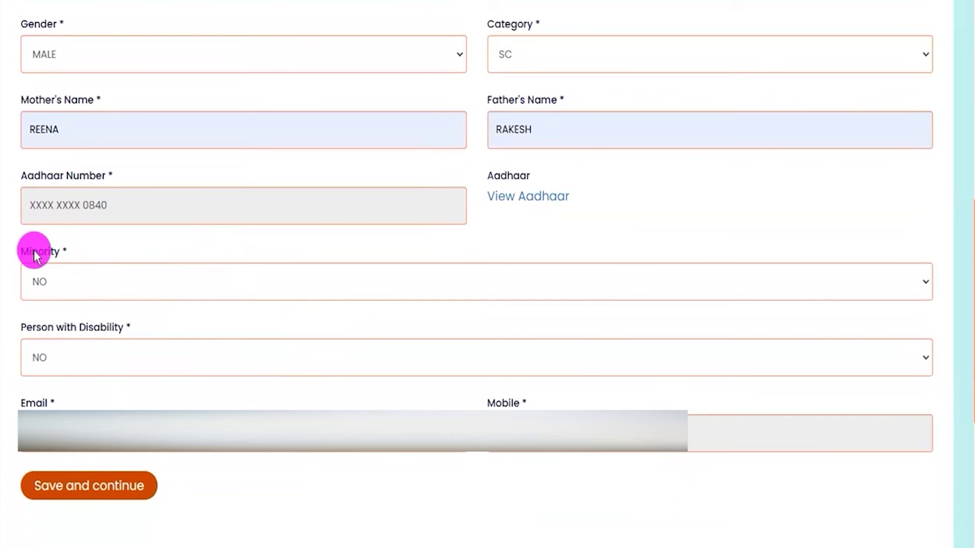
drag(35, 252, 49, 256)
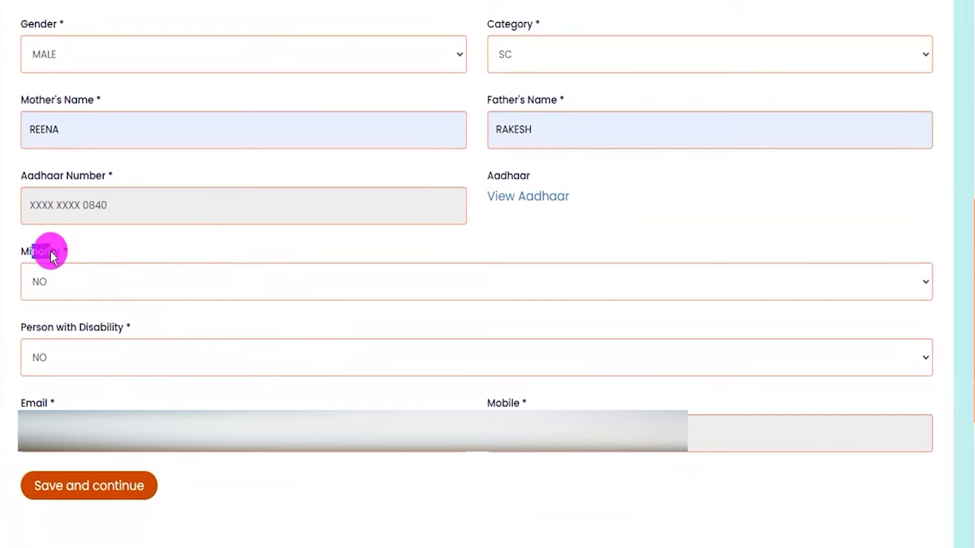
click(72, 283)
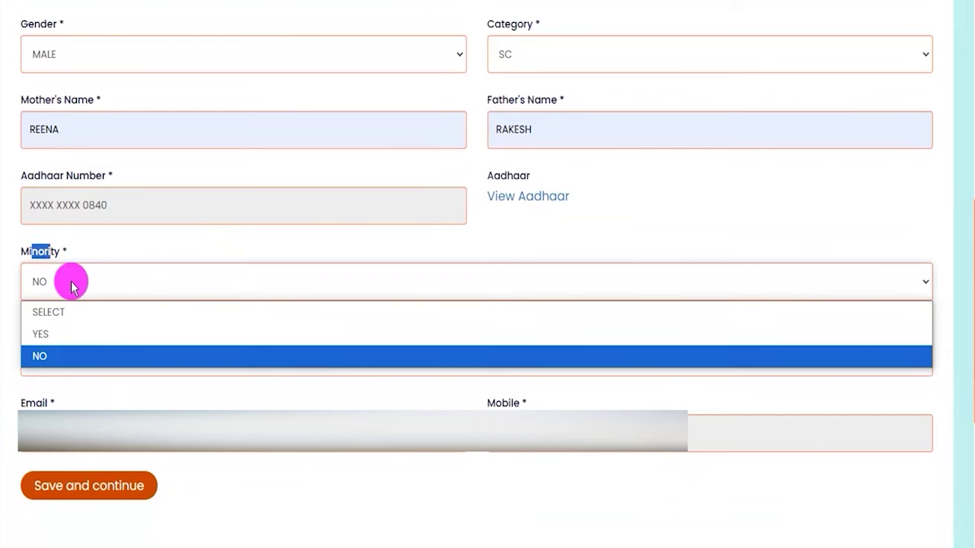
click(41, 355)
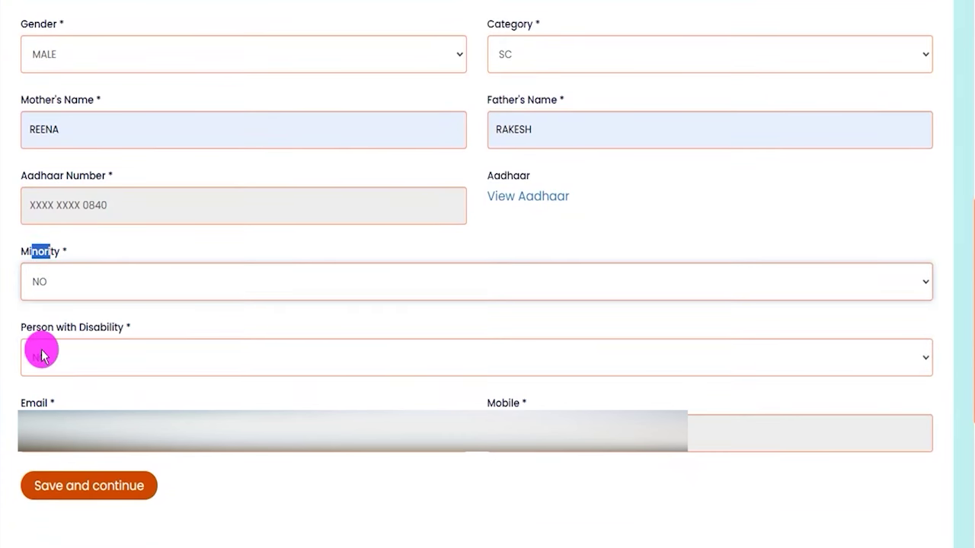
click(26, 331)
drag(26, 331, 102, 324)
click(88, 358)
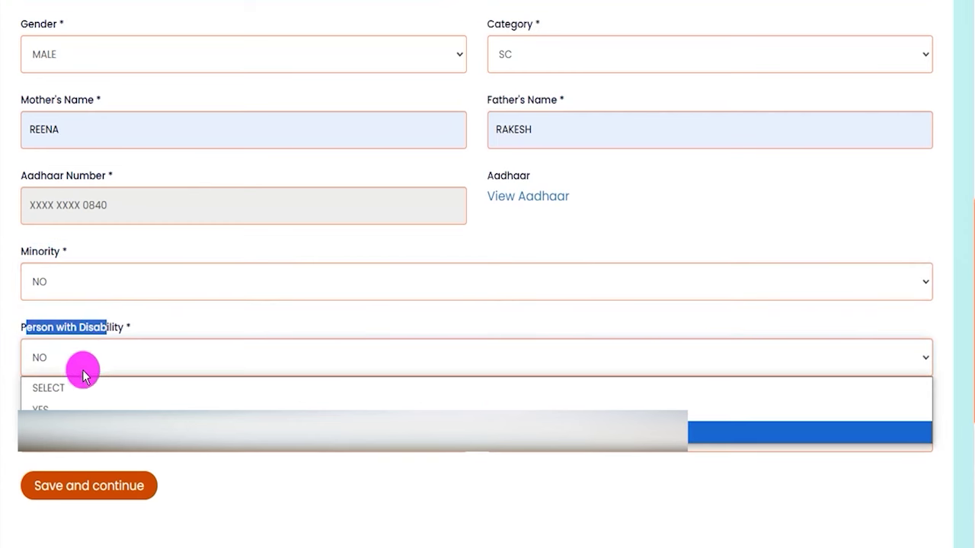
click(62, 431)
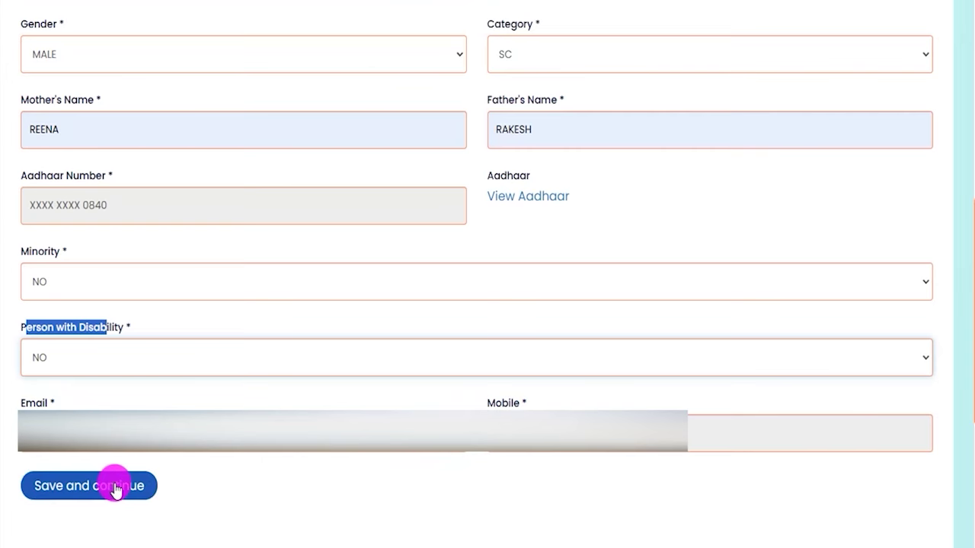
click(116, 490)
drag(33, 234, 224, 231)
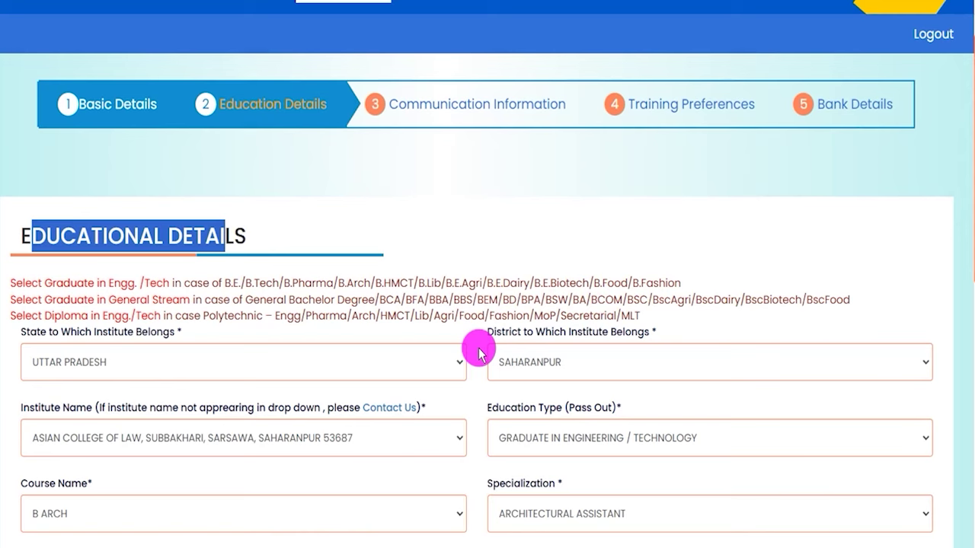
- Upload 58kb.pdf as the Provisional / Passed Certificate
scroll(479, 353, down, 2)
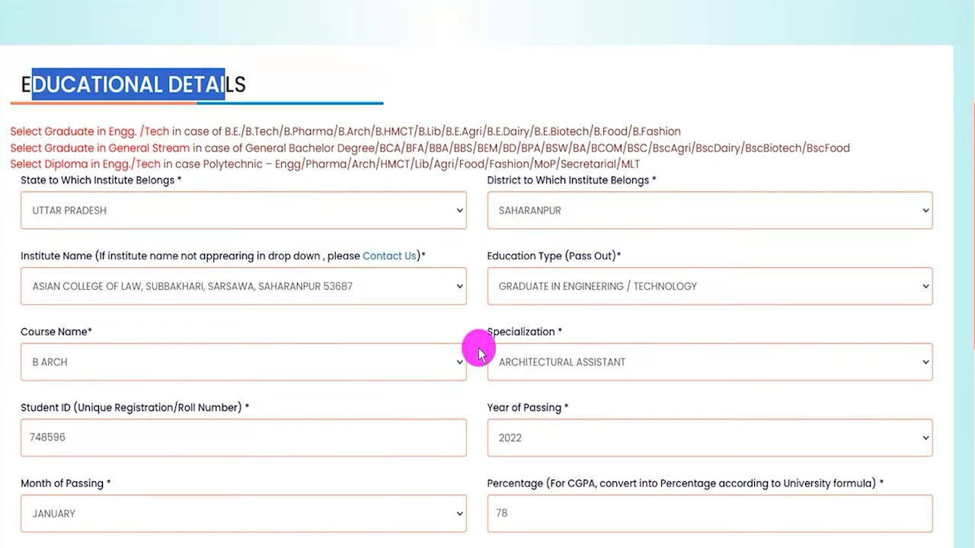
scroll(479, 352, down, 2)
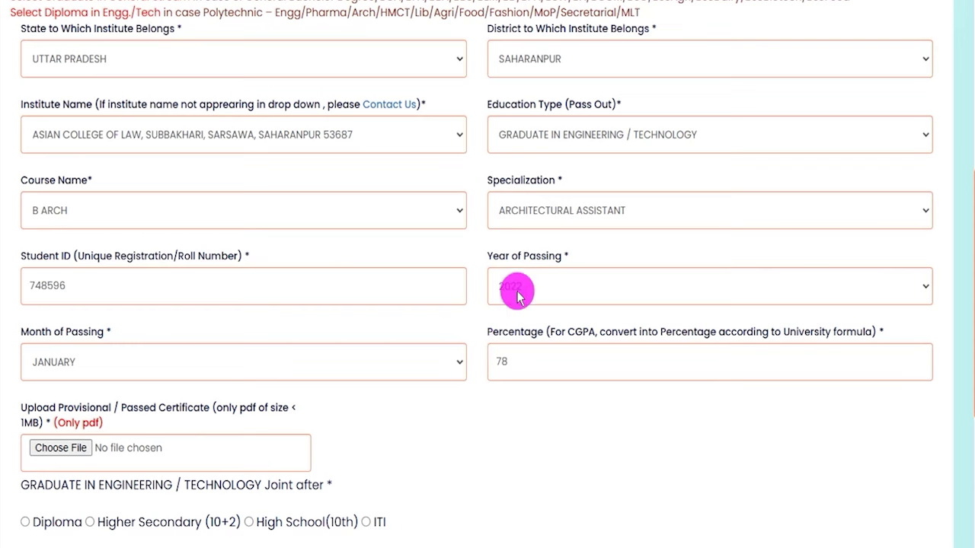
scroll(348, 424, down, 1)
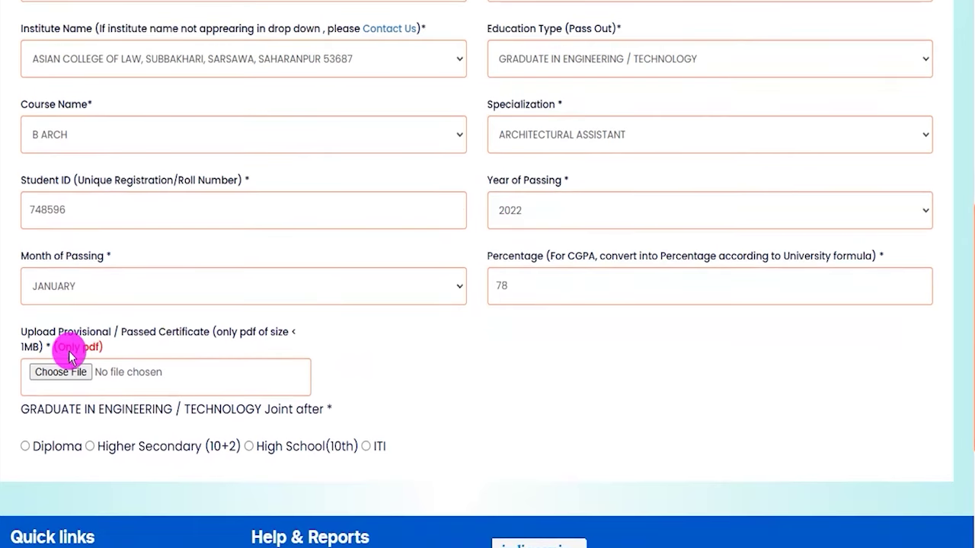
drag(64, 348, 95, 348)
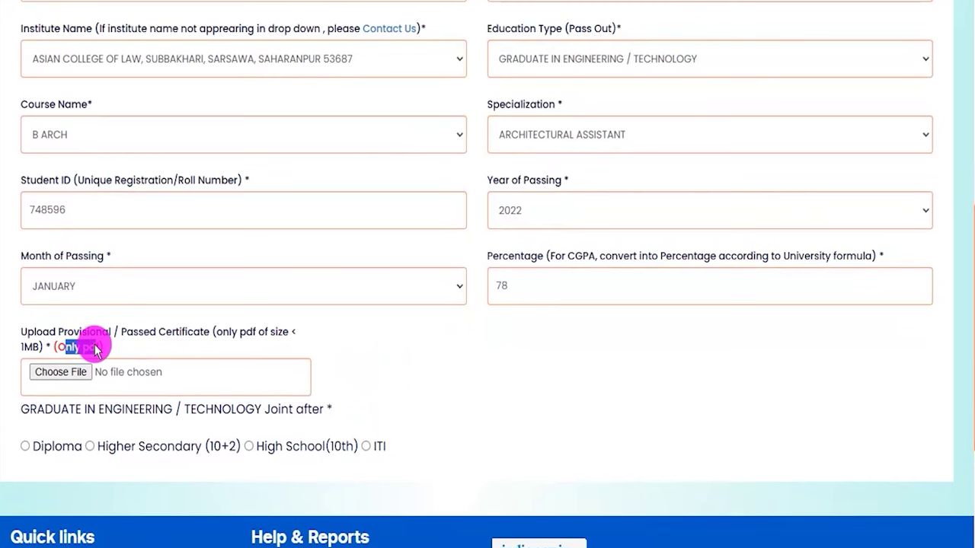
click(60, 372)
double_click(445, 227)
drag(122, 333, 179, 335)
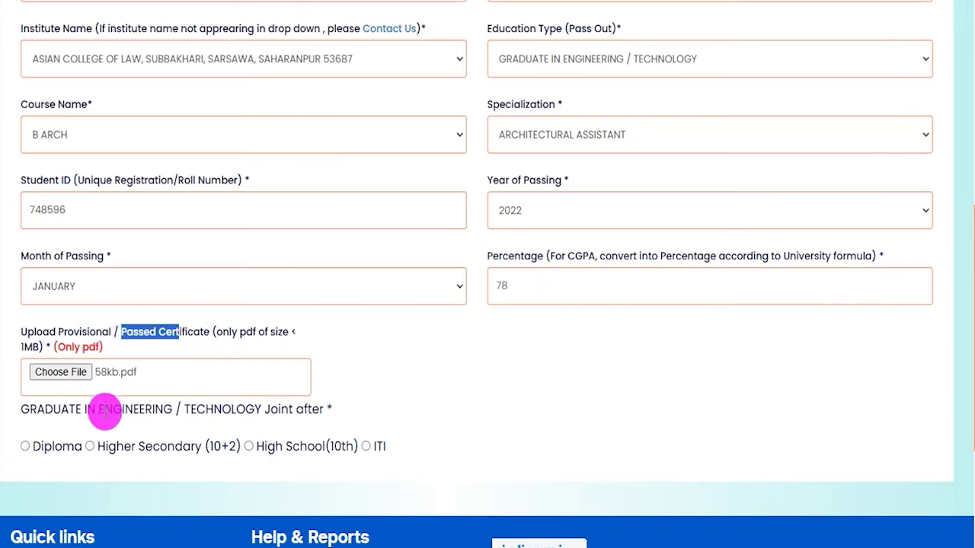
scroll(194, 418, down, 1)
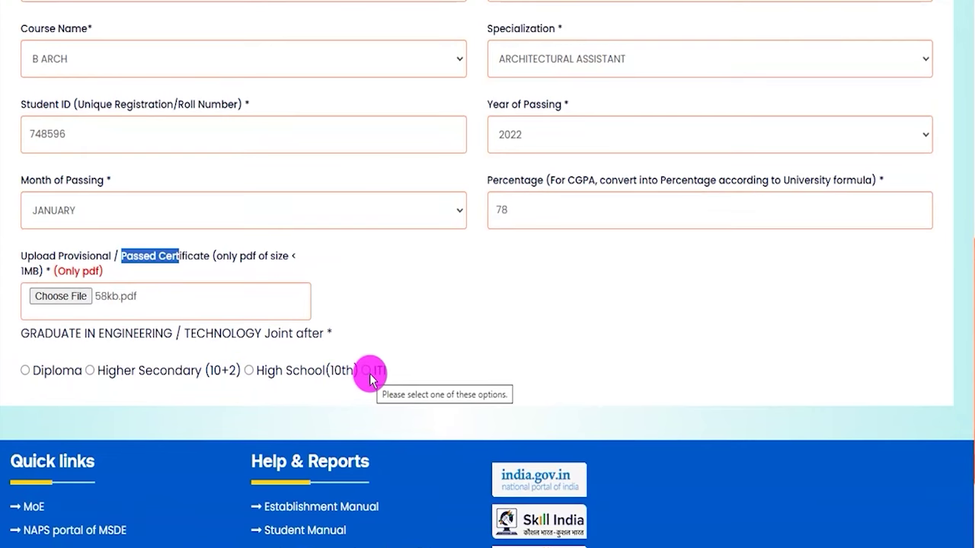
- Mark joining after Higher Secondary (10+2) with the school in UTTAR PRADESH, SAHARANPUR
click(90, 371)
scroll(331, 434, down, 3)
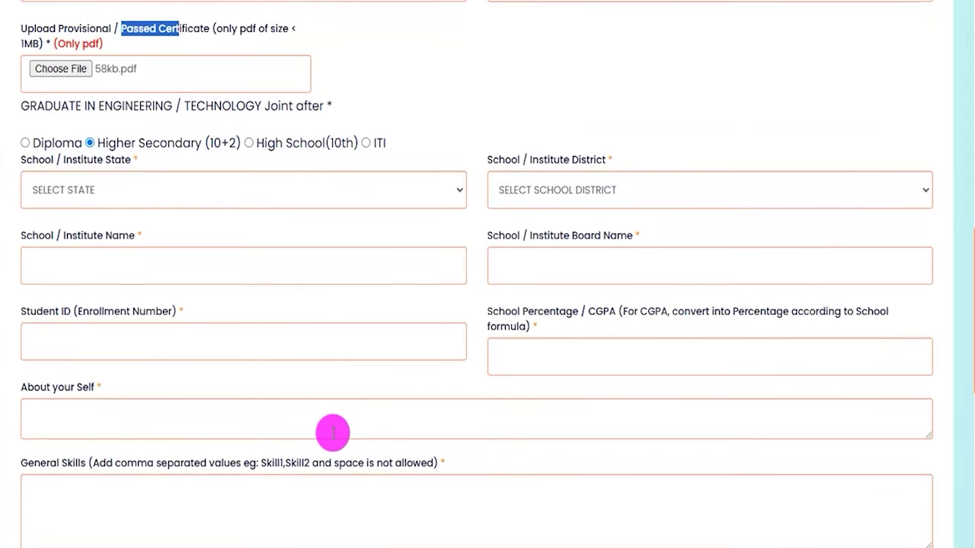
click(249, 197)
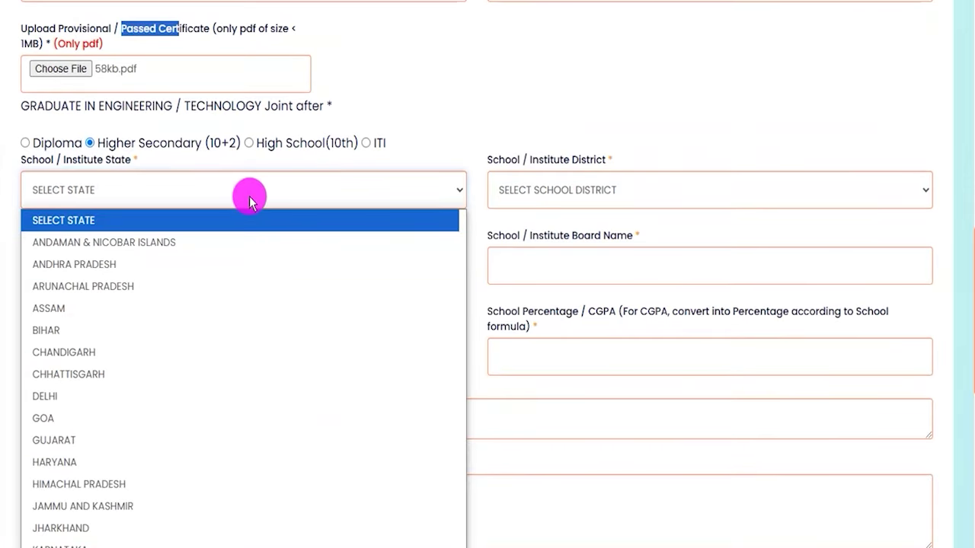
key(u)
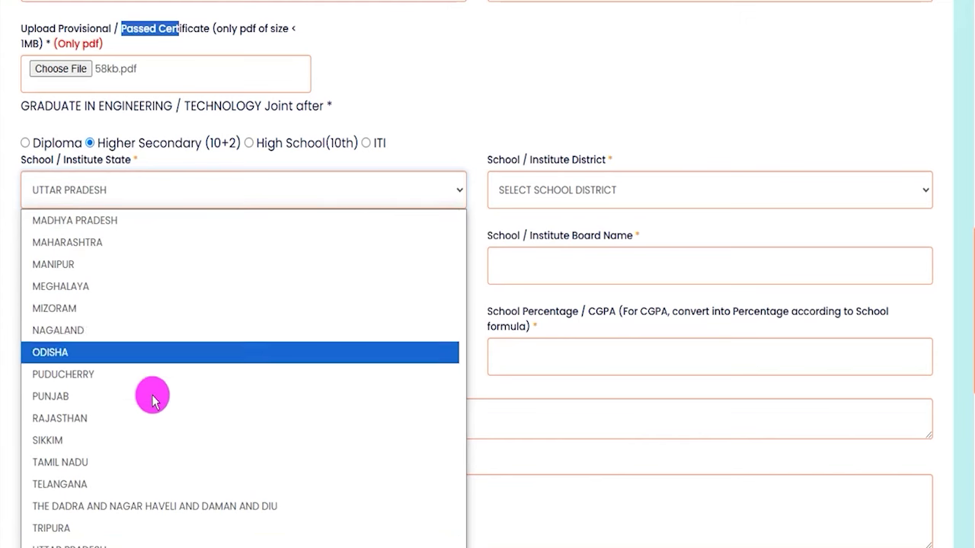
click(95, 541)
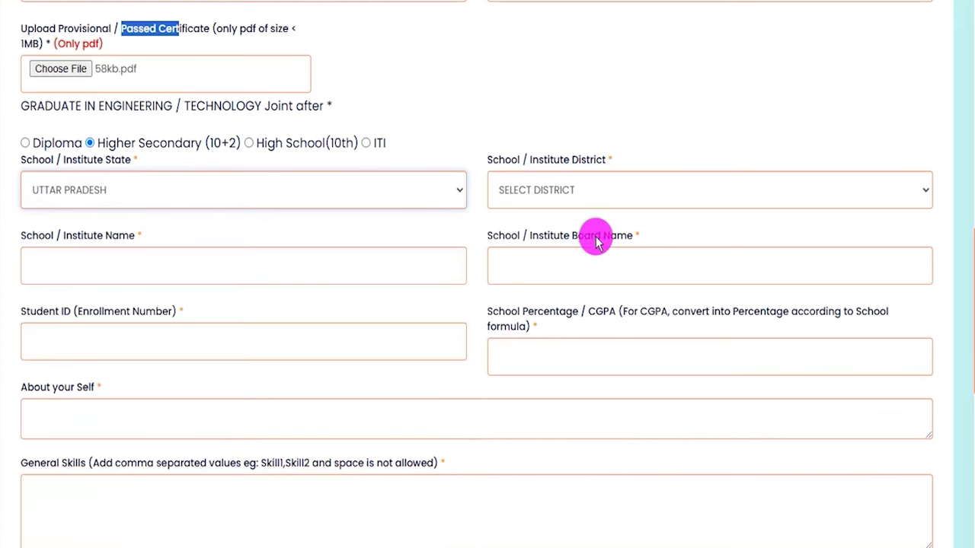
click(594, 196)
key(s)
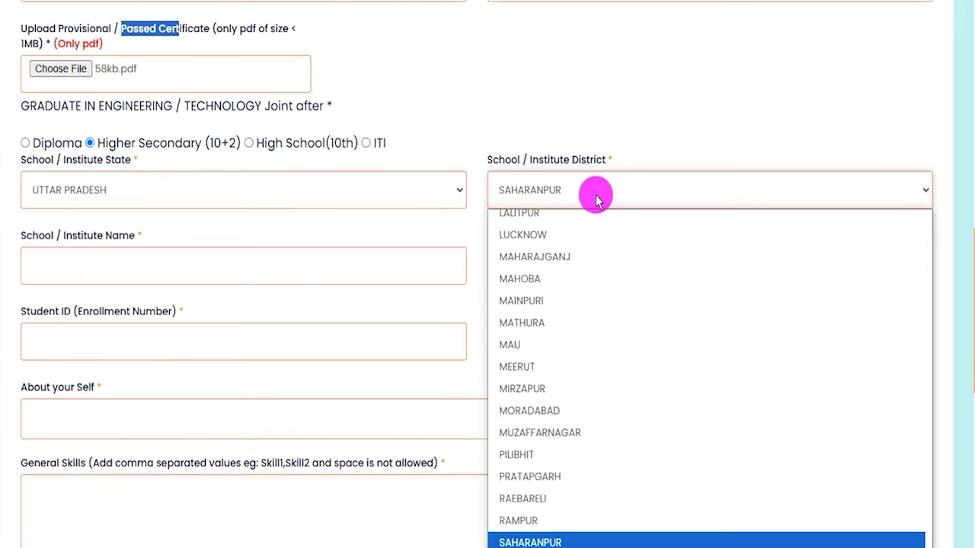
click(531, 542)
- Enter JIC as the school name and CCS as the board name
click(105, 263)
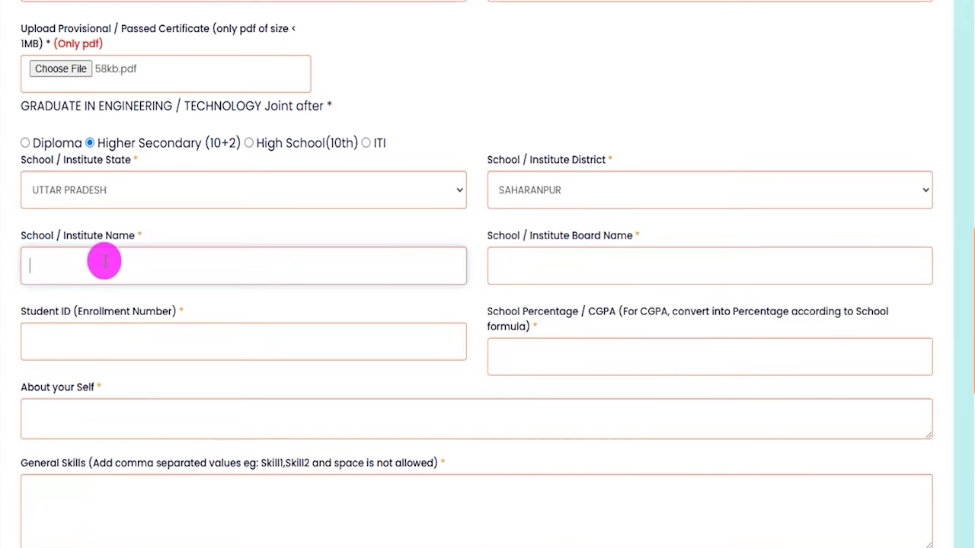
click(540, 267)
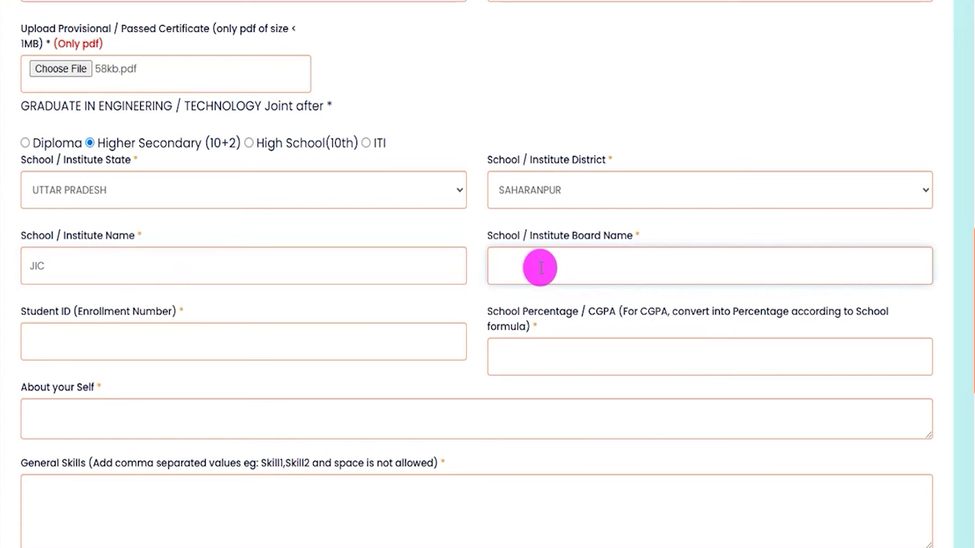
click(122, 343)
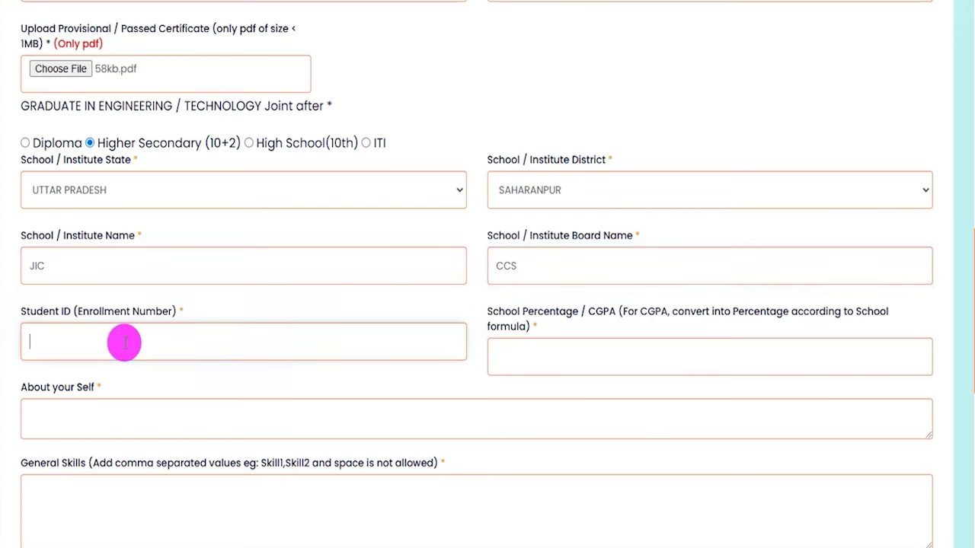
- Enter 80.00 as School Percentage/CGPA, then go through the About Your Self, General Skills and Languages Known fields
drag(499, 313, 555, 339)
click(540, 357)
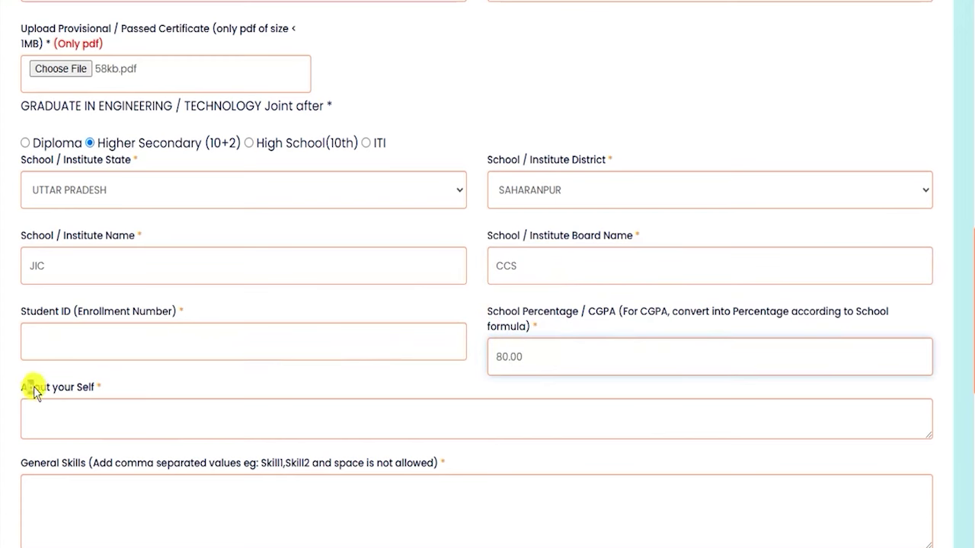
drag(28, 387, 77, 404)
click(81, 411)
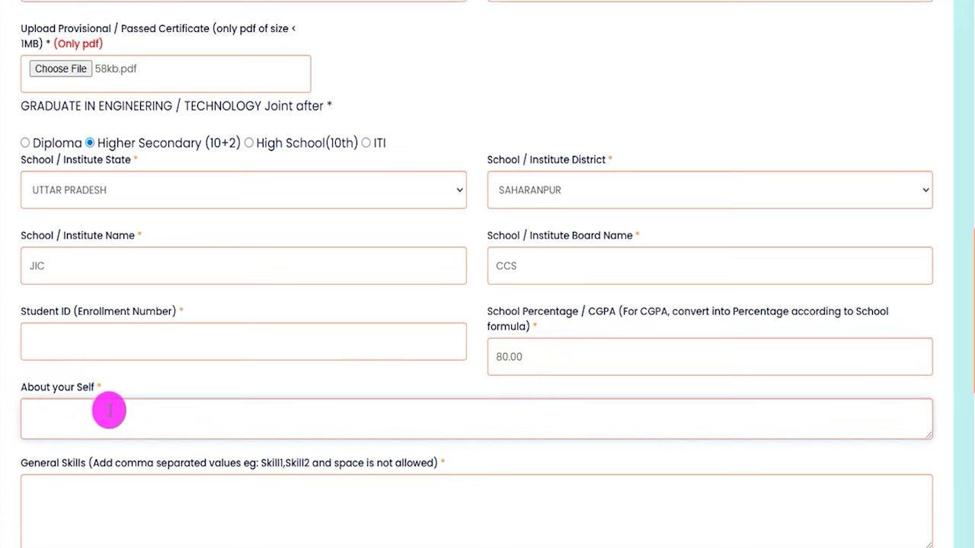
scroll(109, 411, down, 3)
drag(26, 236, 77, 239)
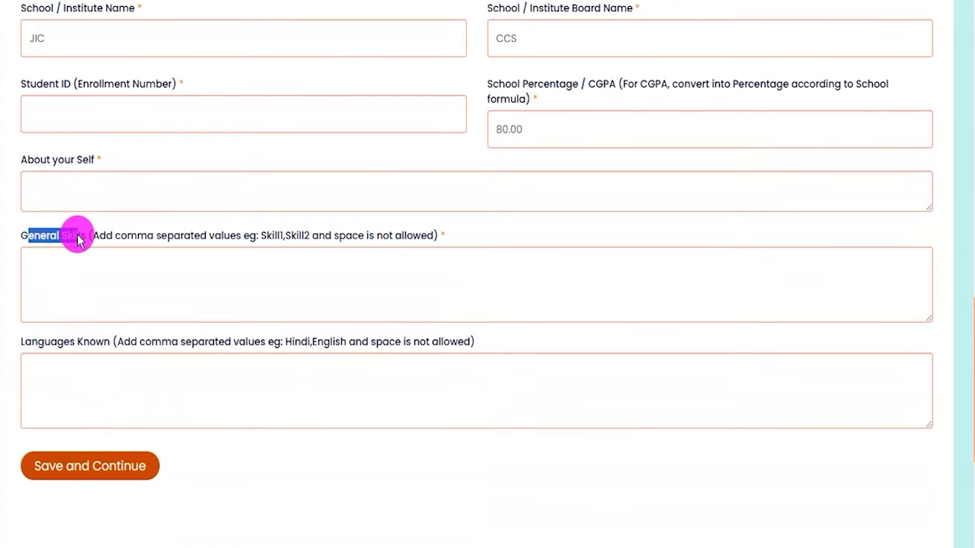
click(152, 274)
drag(31, 342, 198, 343)
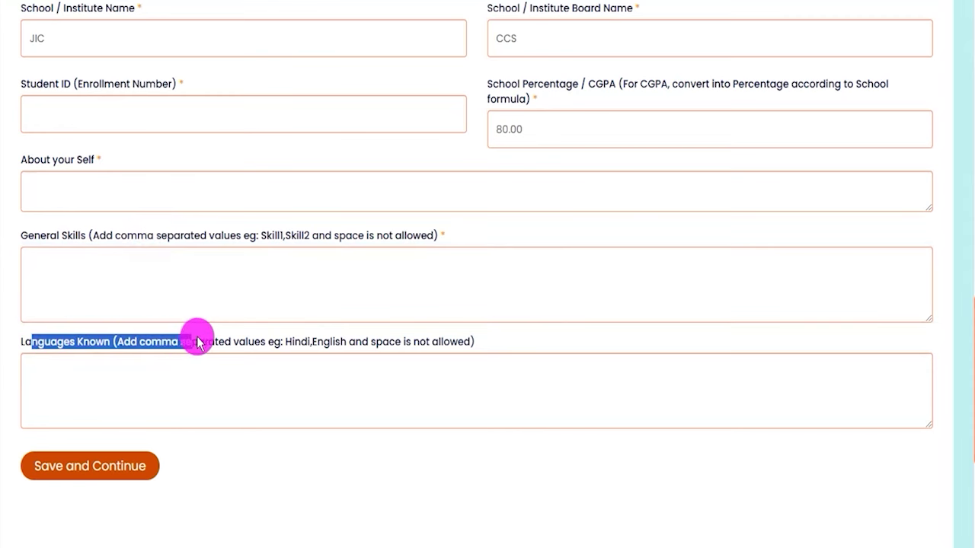
click(156, 374)
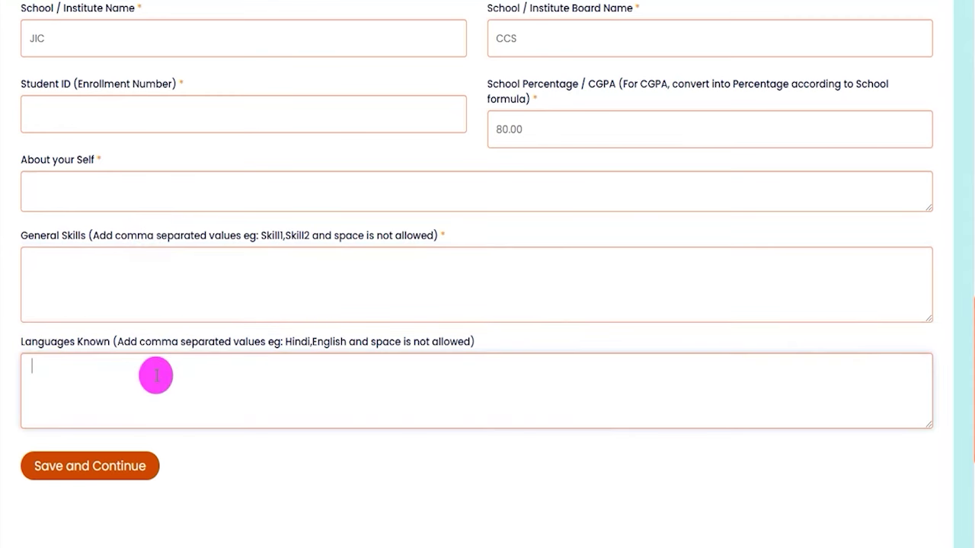
scroll(156, 375, down, 1)
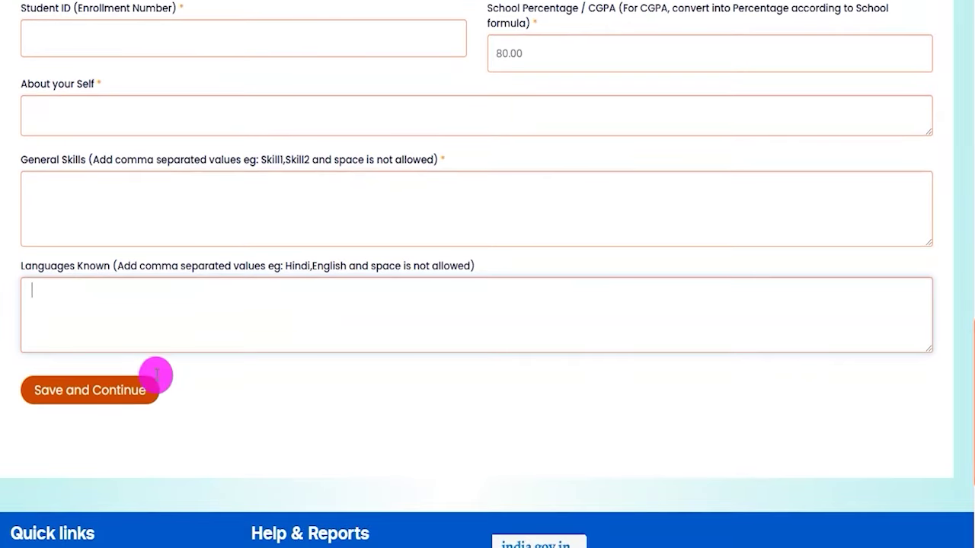
- Save the Education Details and continue to the Communication address step
click(124, 402)
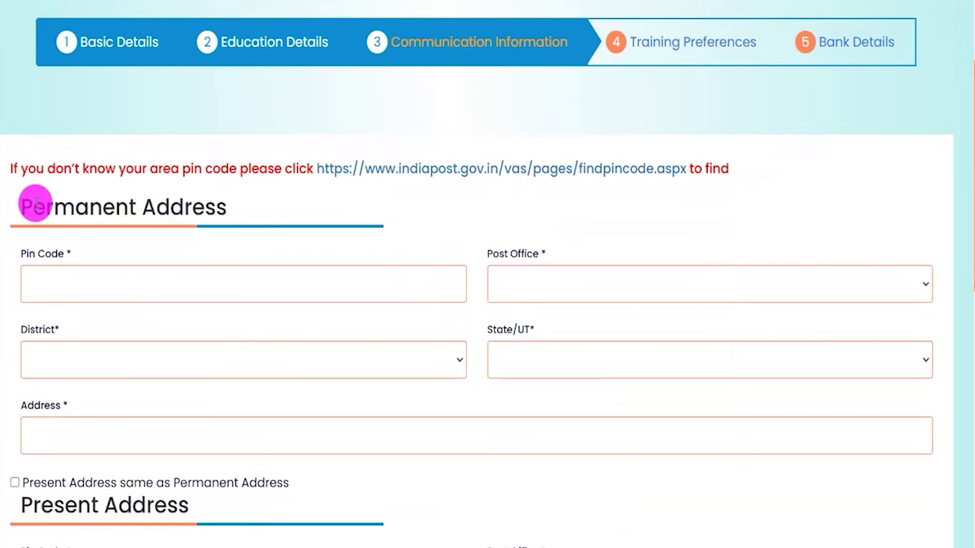
drag(35, 204, 210, 203)
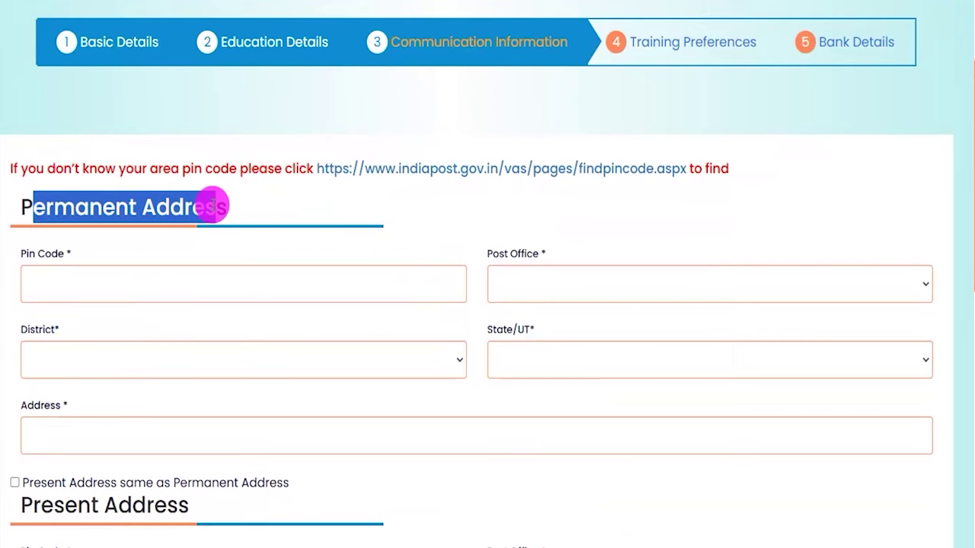
scroll(209, 202, down, 1)
- Enter permanent PIN code 247001, choose the HALALPUR BO post office and keep SAHARANPUR district
click(140, 204)
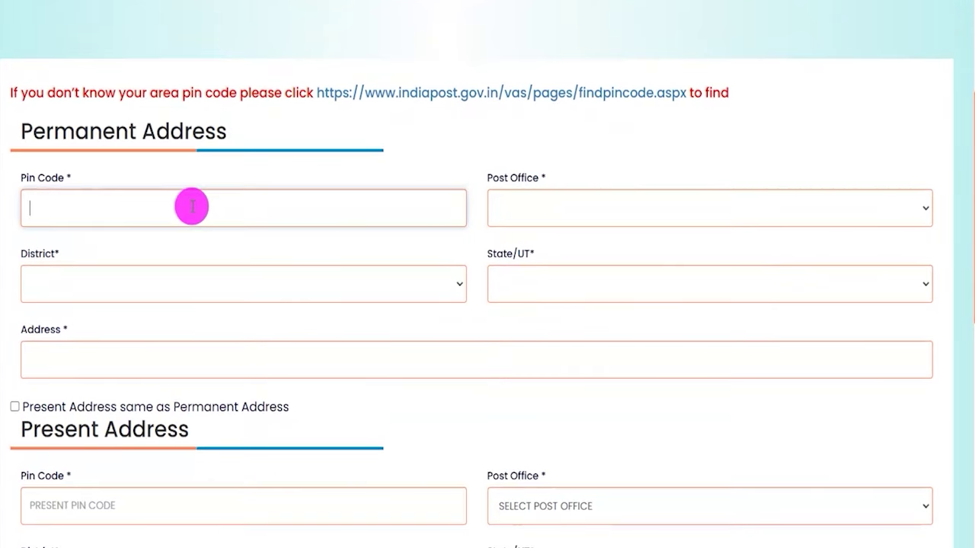
click(629, 207)
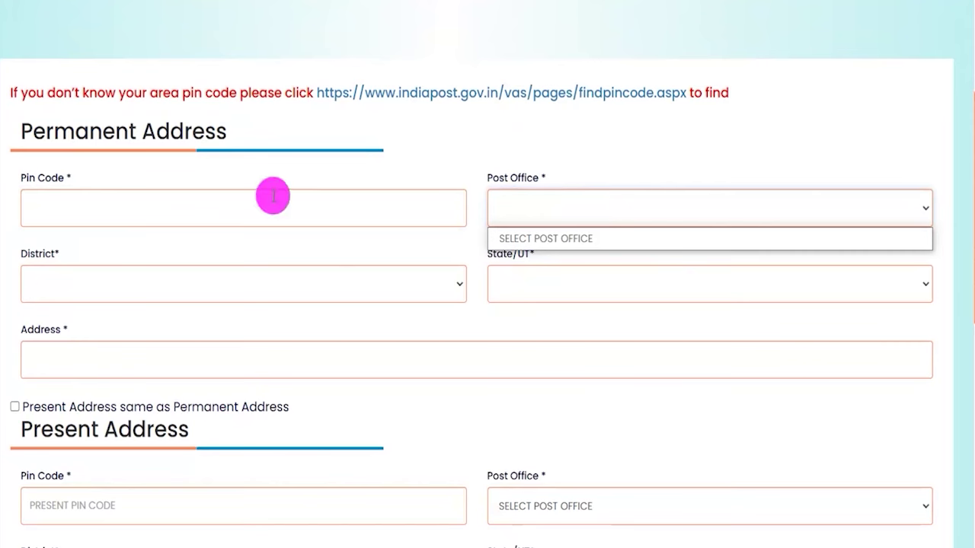
click(203, 213)
text(247001)
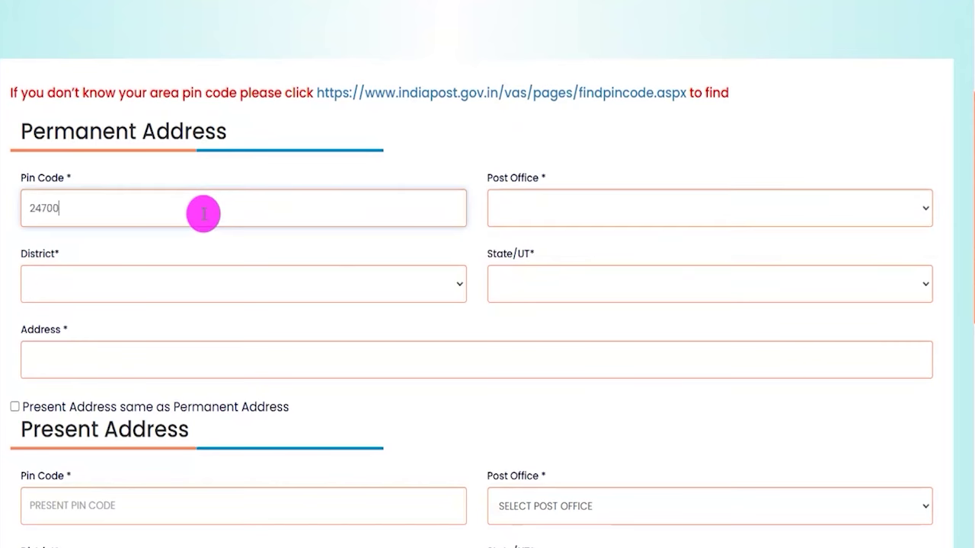
click(531, 209)
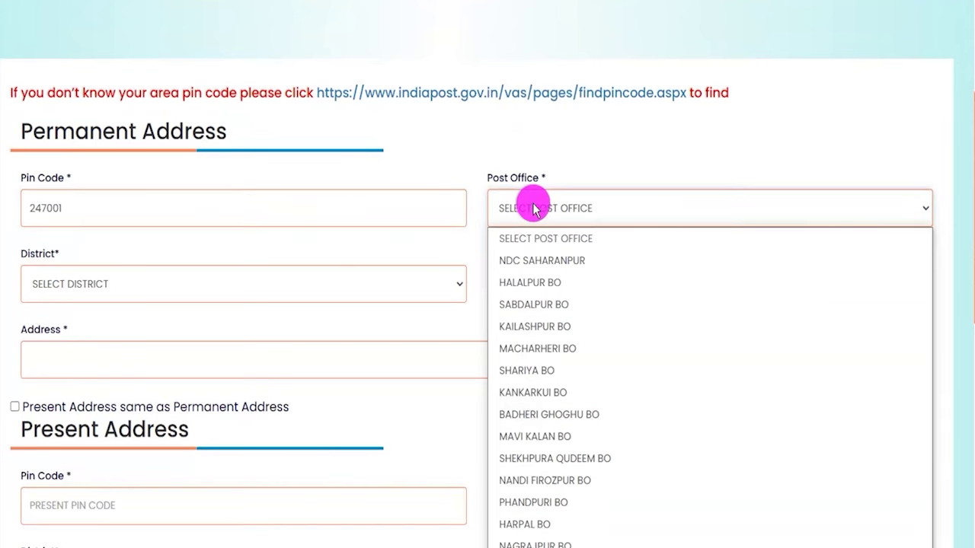
click(533, 281)
click(84, 285)
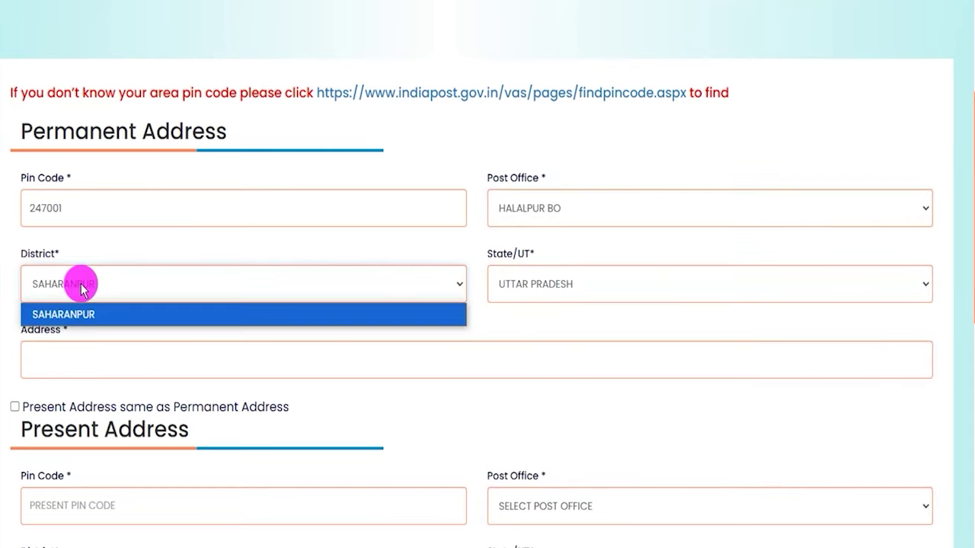
click(82, 288)
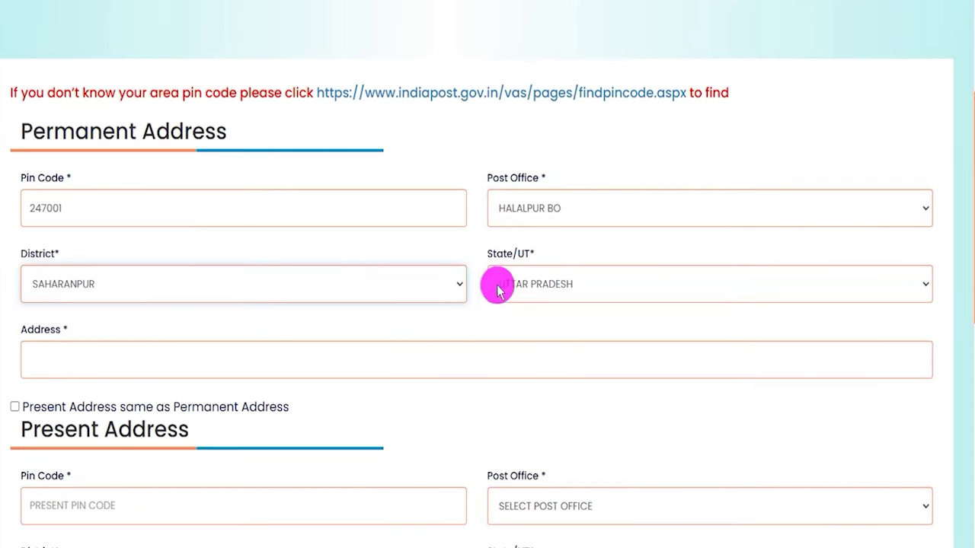
- Tick 'Present Address same as Permanent Address' to copy the permanent address into the present address
click(65, 361)
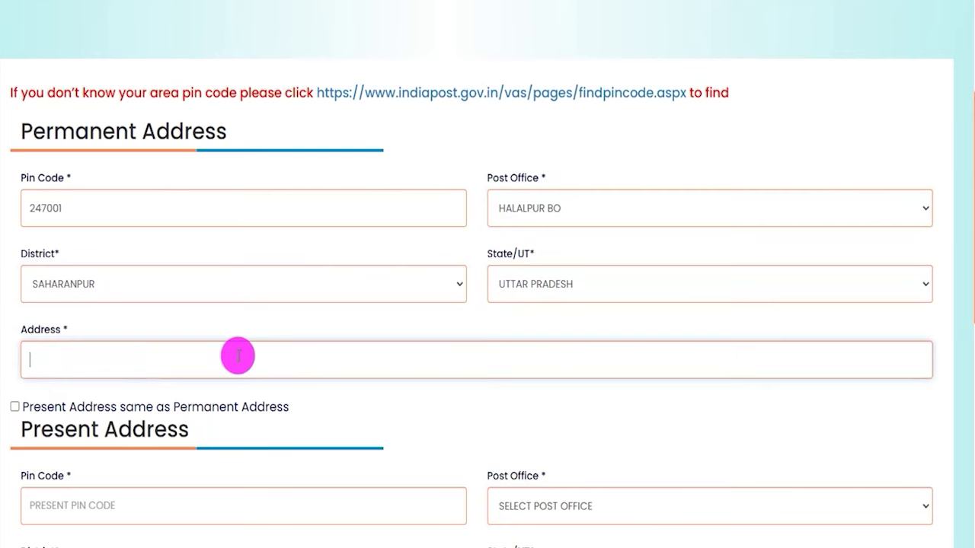
scroll(237, 355, down, 1)
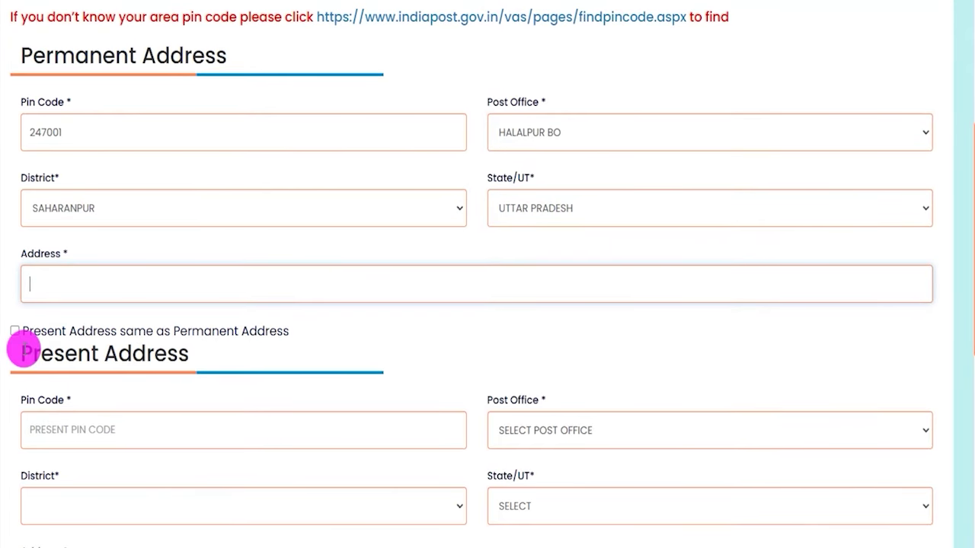
drag(22, 350, 188, 353)
drag(35, 354, 145, 354)
drag(34, 53, 228, 70)
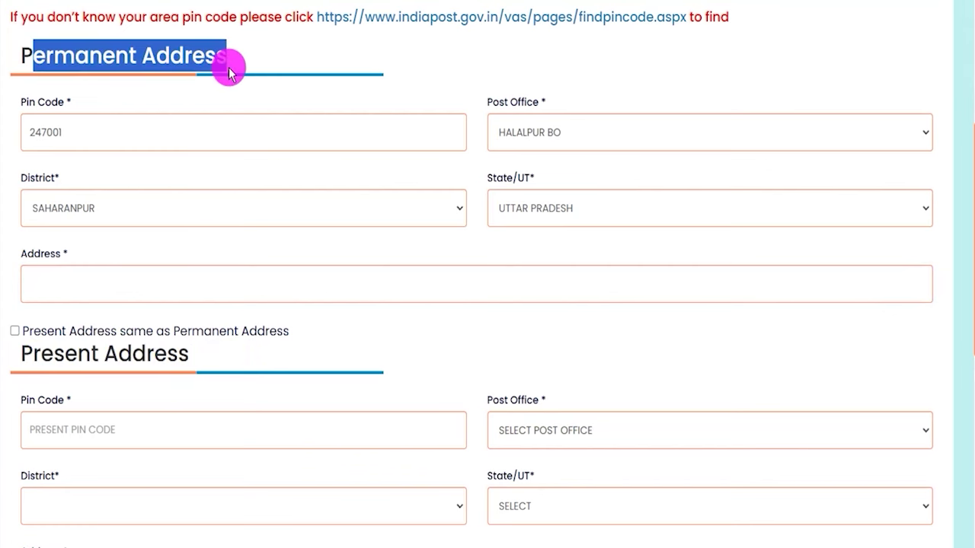
click(14, 332)
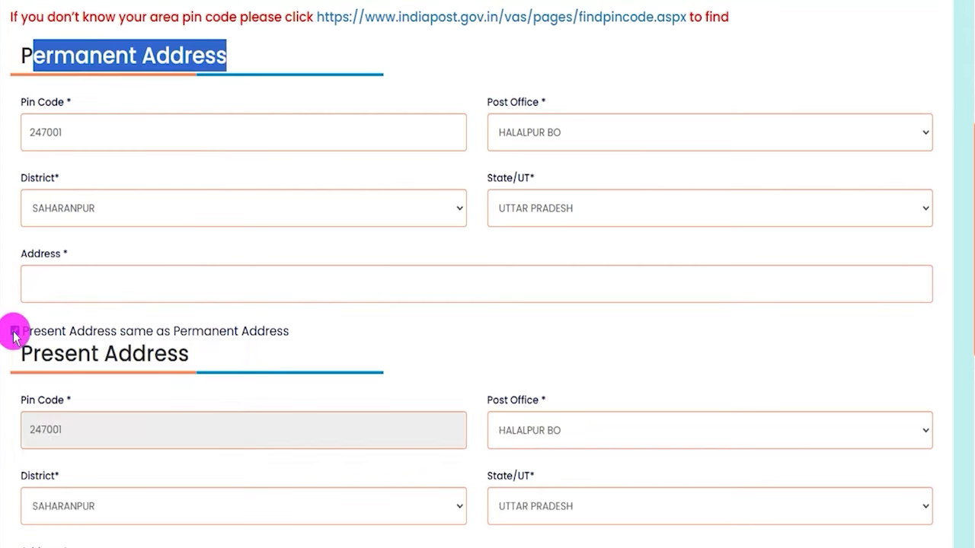
drag(33, 354, 166, 354)
drag(45, 58, 161, 61)
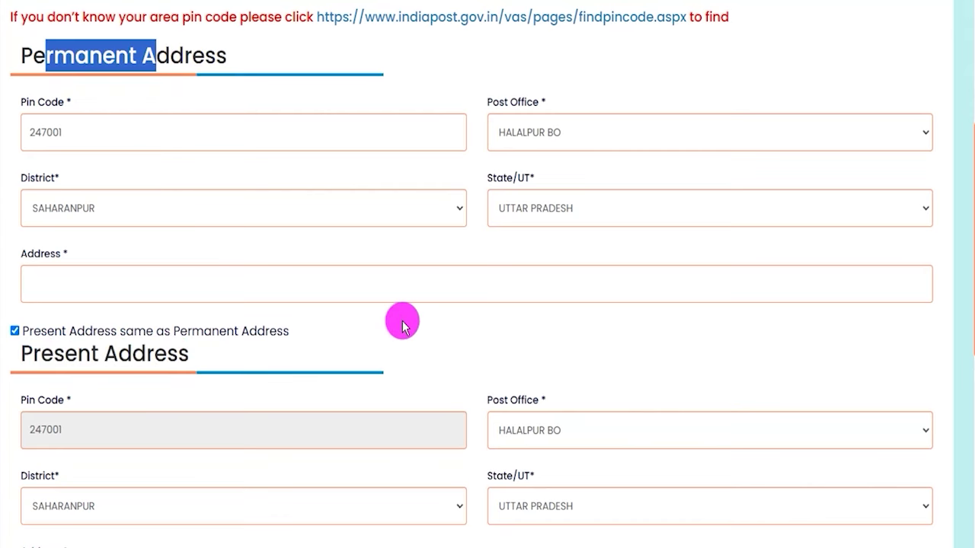
scroll(403, 323, down, 2)
scroll(402, 322, down, 2)
scroll(374, 312, up, 2)
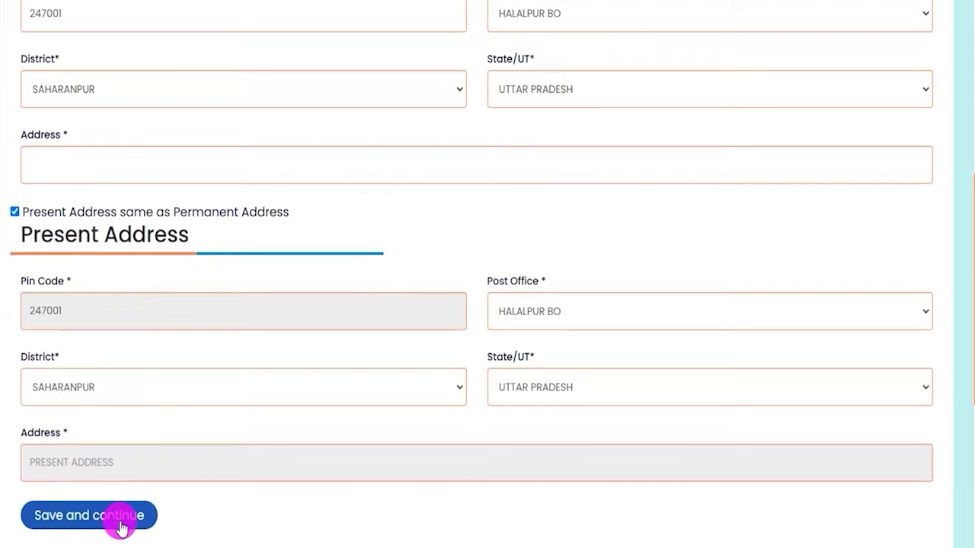
- Save the communication details and set location preference 1 to UTTAR PRADESH / SAHARANPUR
click(120, 528)
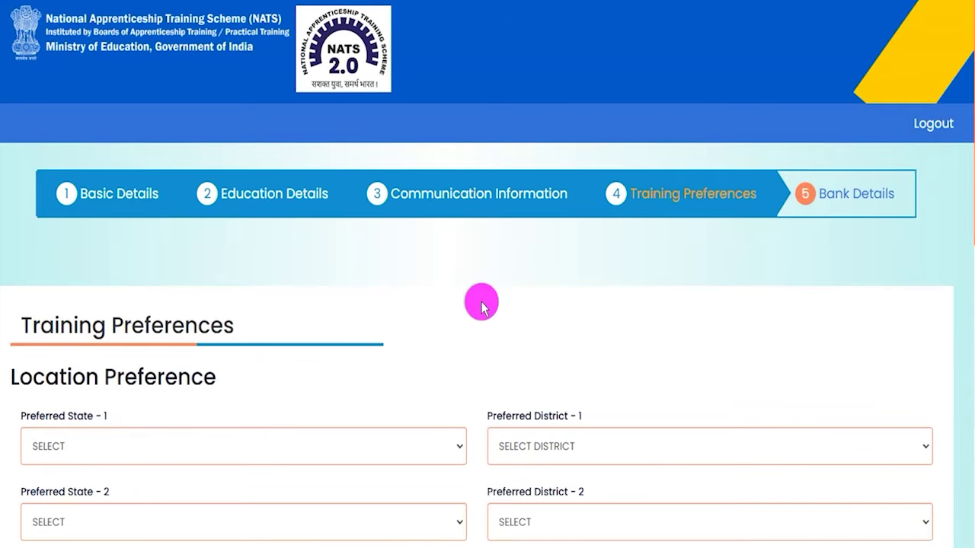
scroll(482, 305, down, 2)
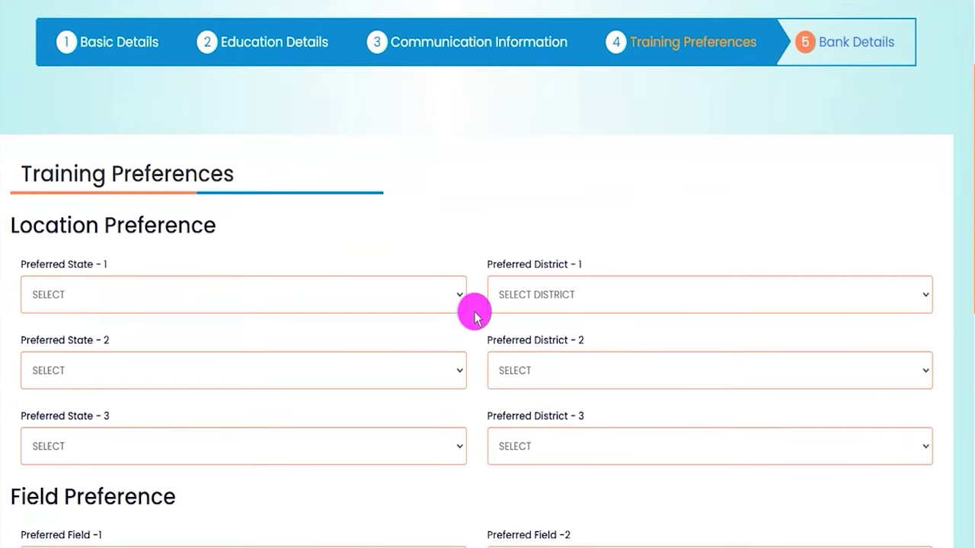
click(242, 311)
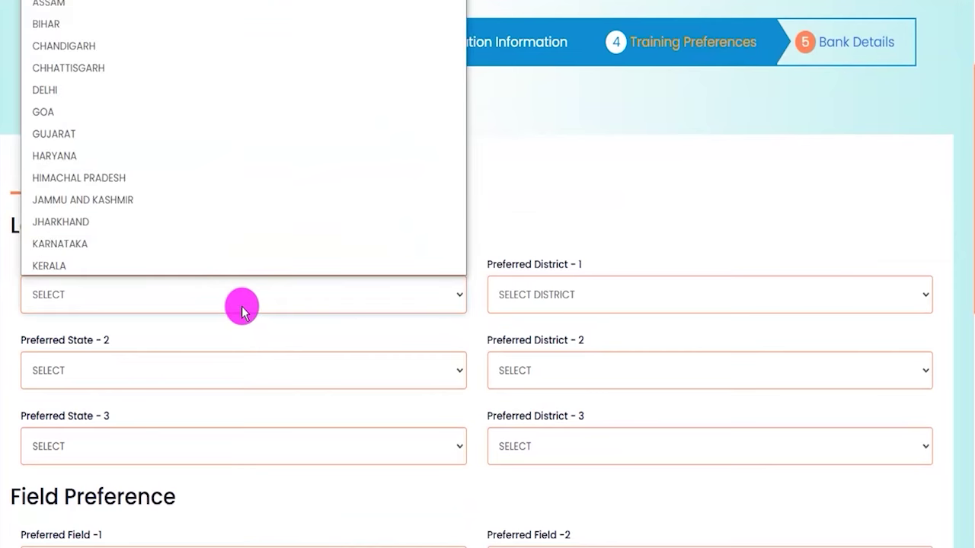
key(u)
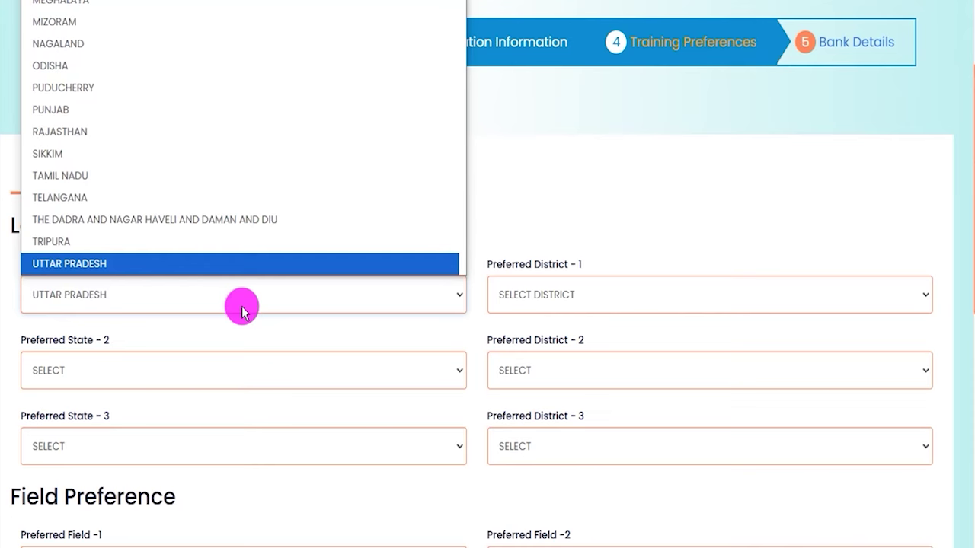
click(252, 268)
click(539, 296)
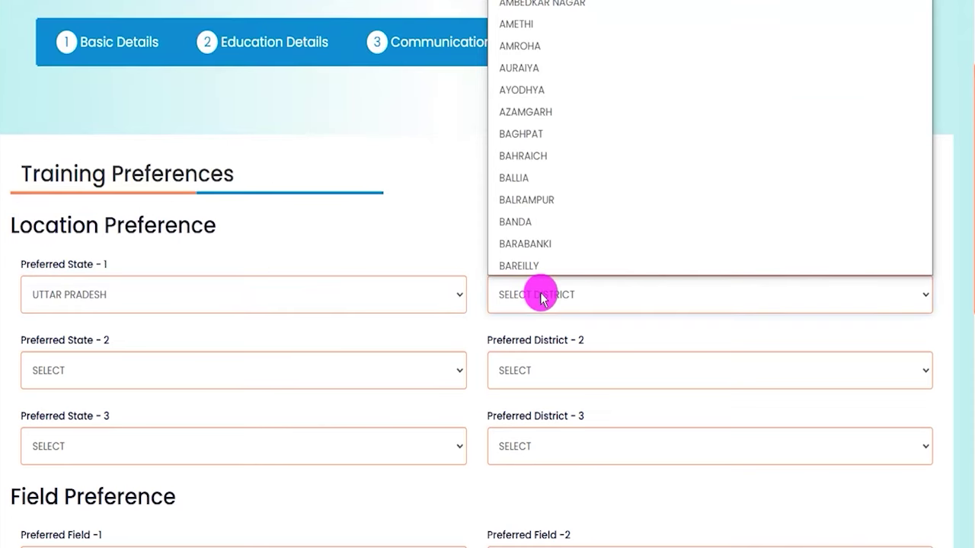
key(s)
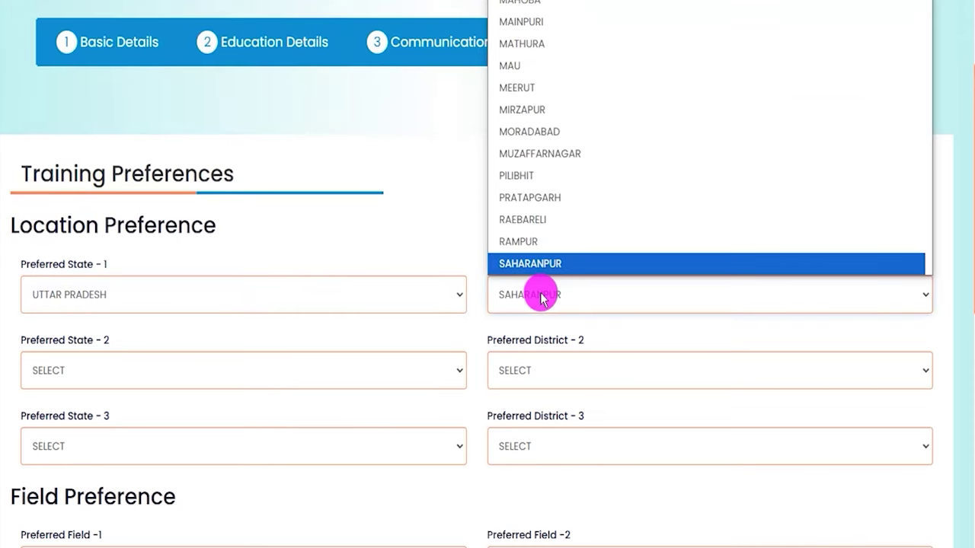
click(540, 267)
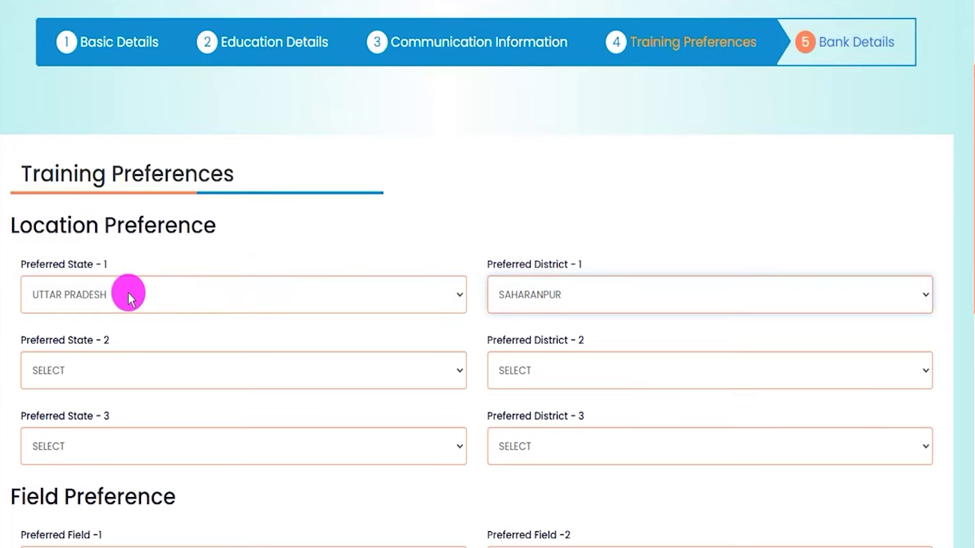
- Set preference 2 to MADHYA PRADESH / DEWAS and preferred state 3 to KERALA
click(107, 378)
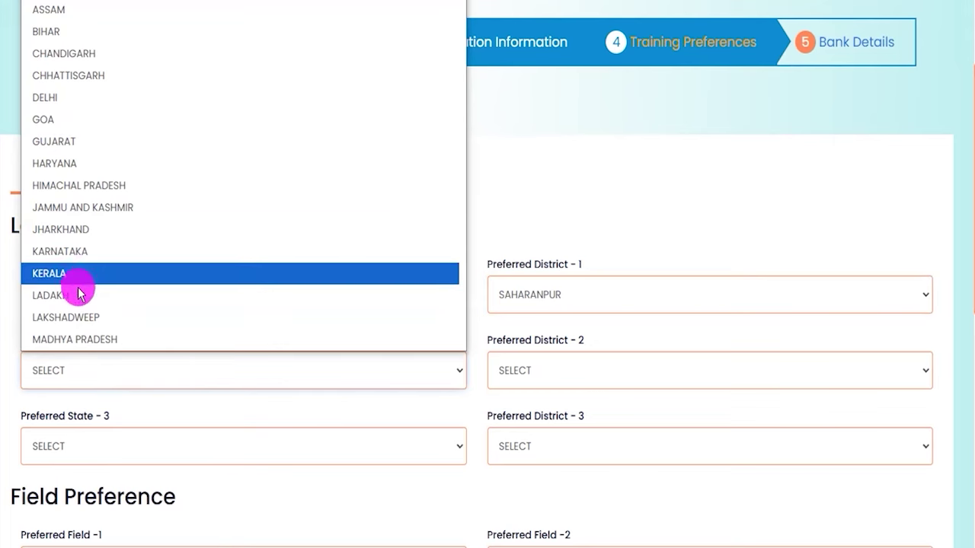
click(84, 340)
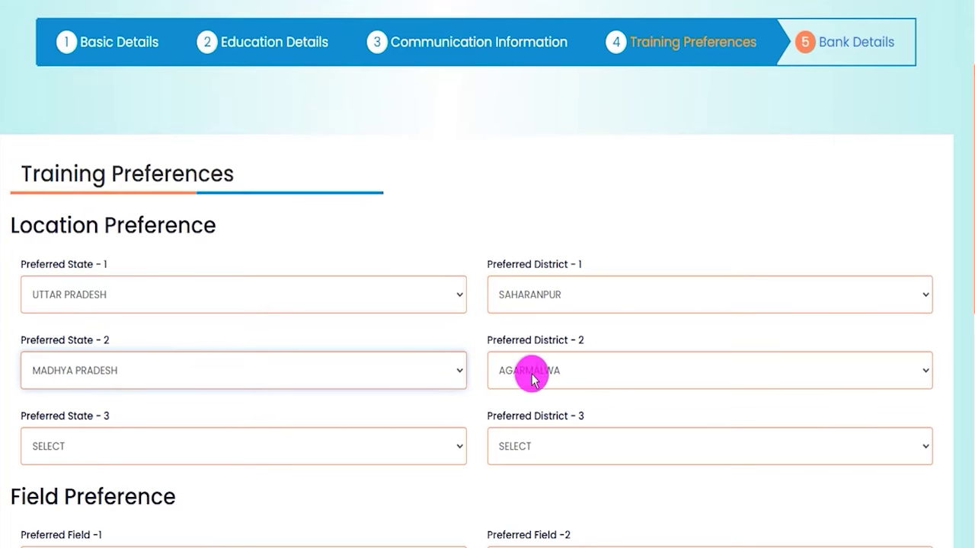
click(530, 374)
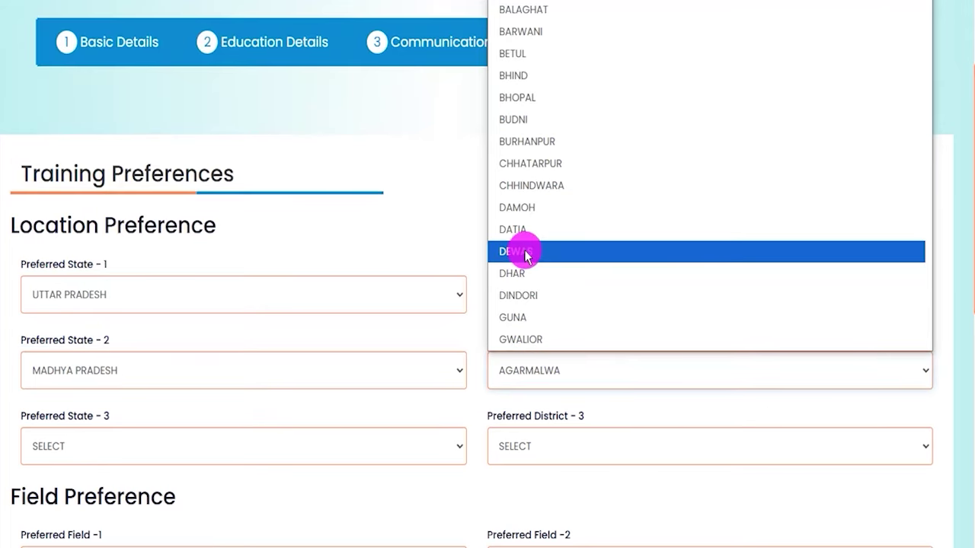
click(521, 252)
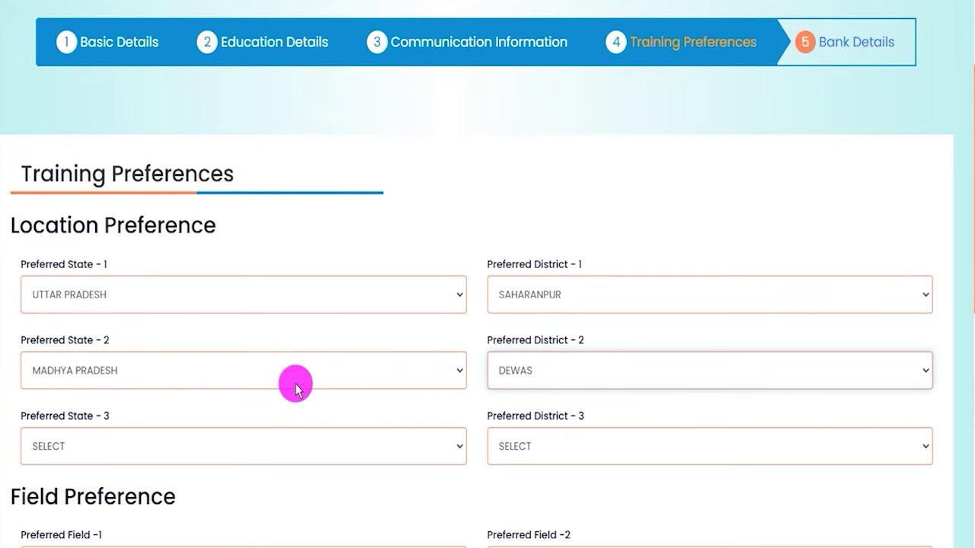
click(289, 446)
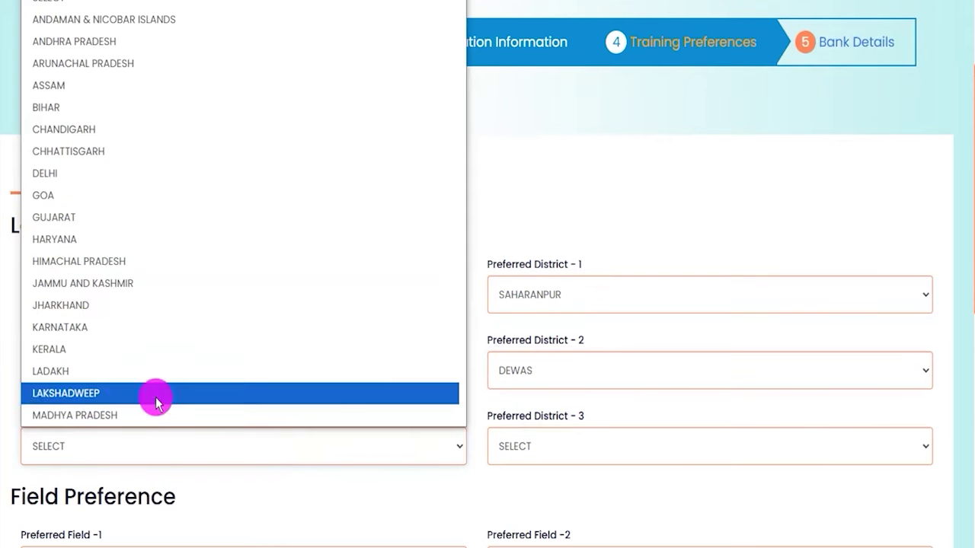
click(95, 350)
click(569, 449)
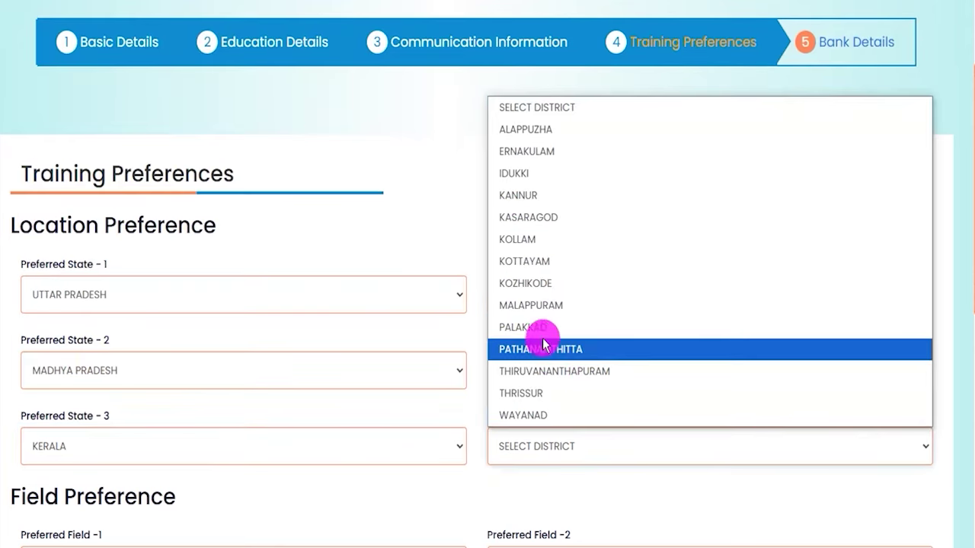